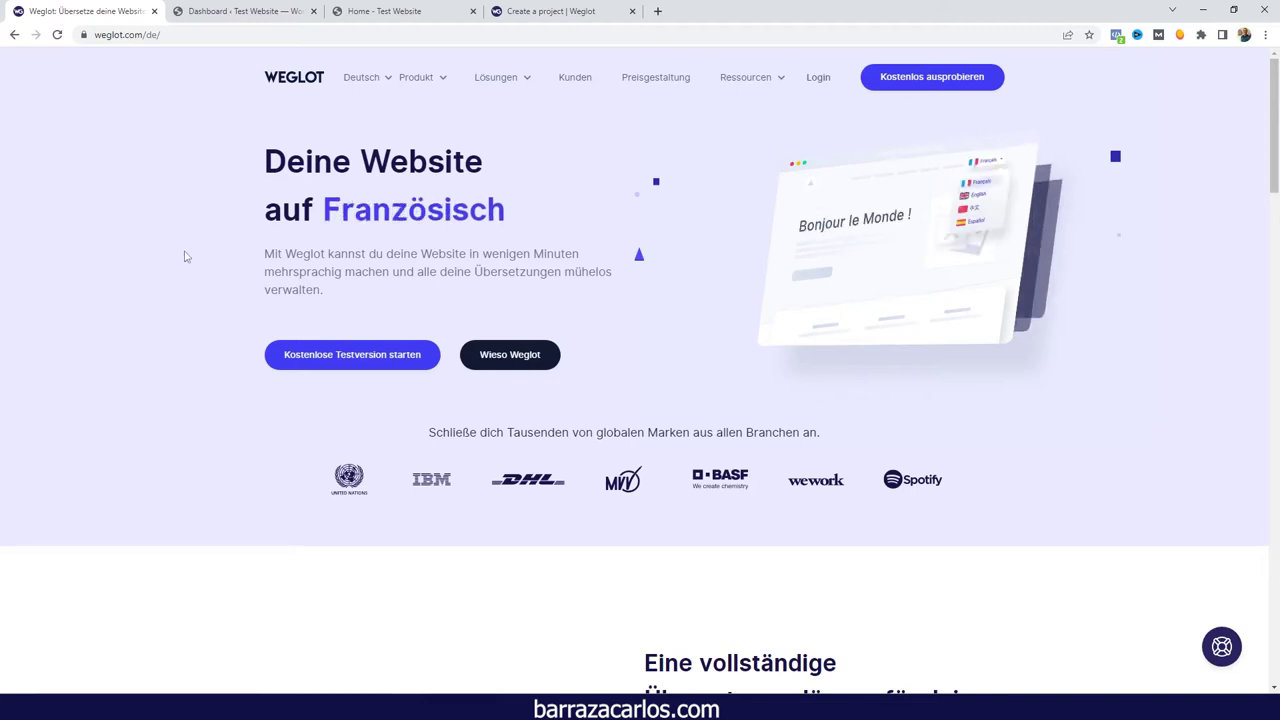
- Switch to the WordPress dashboard and search the plugins available to add for "weglot"
click(226, 12)
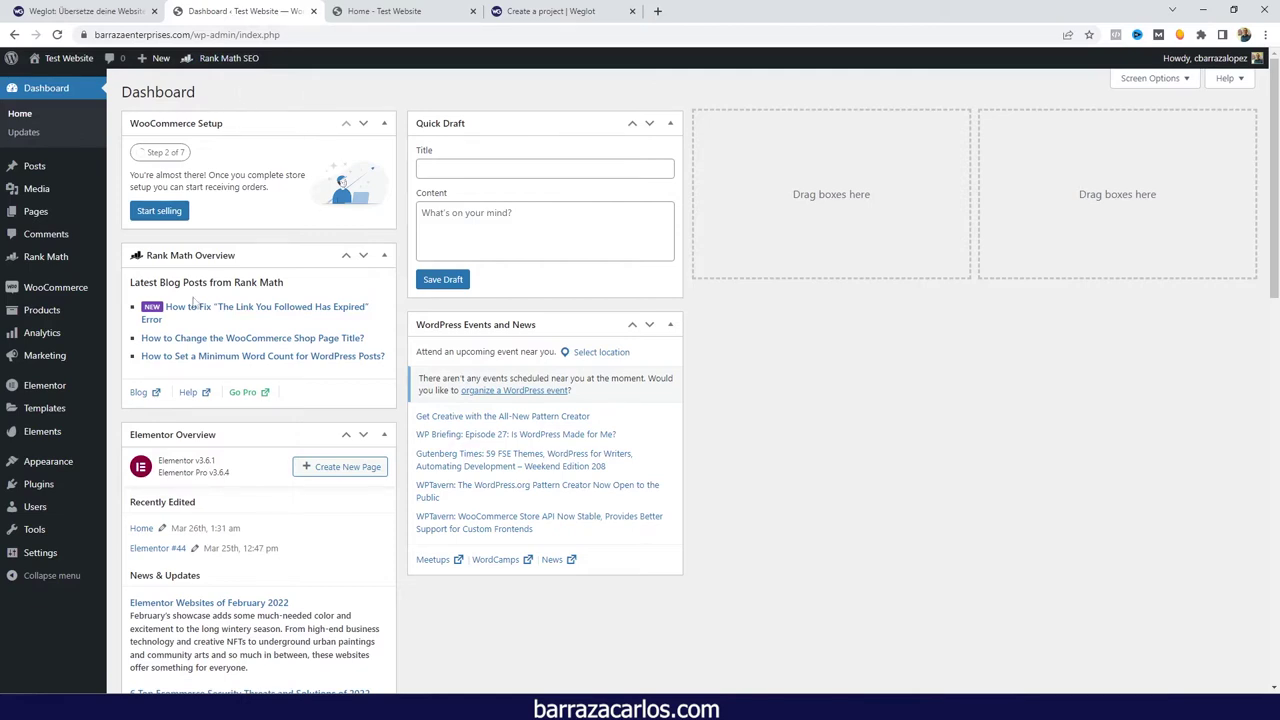
mouse_move(46, 492)
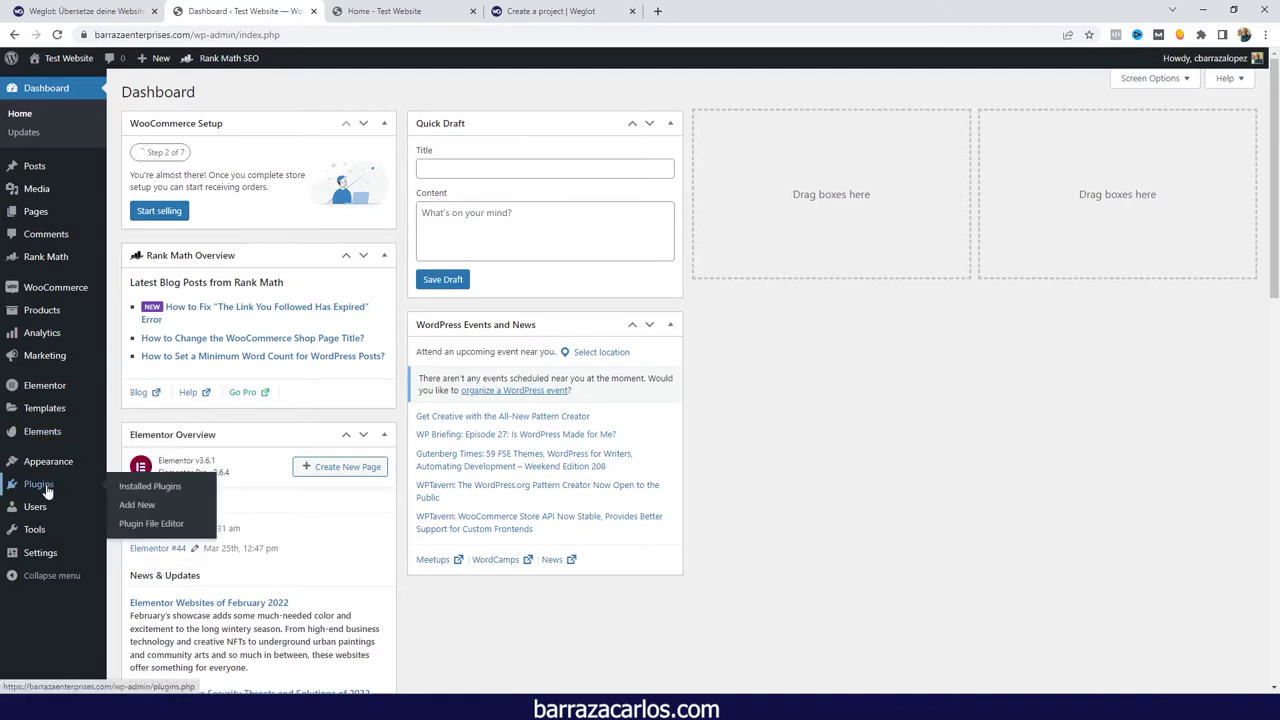
click(134, 505)
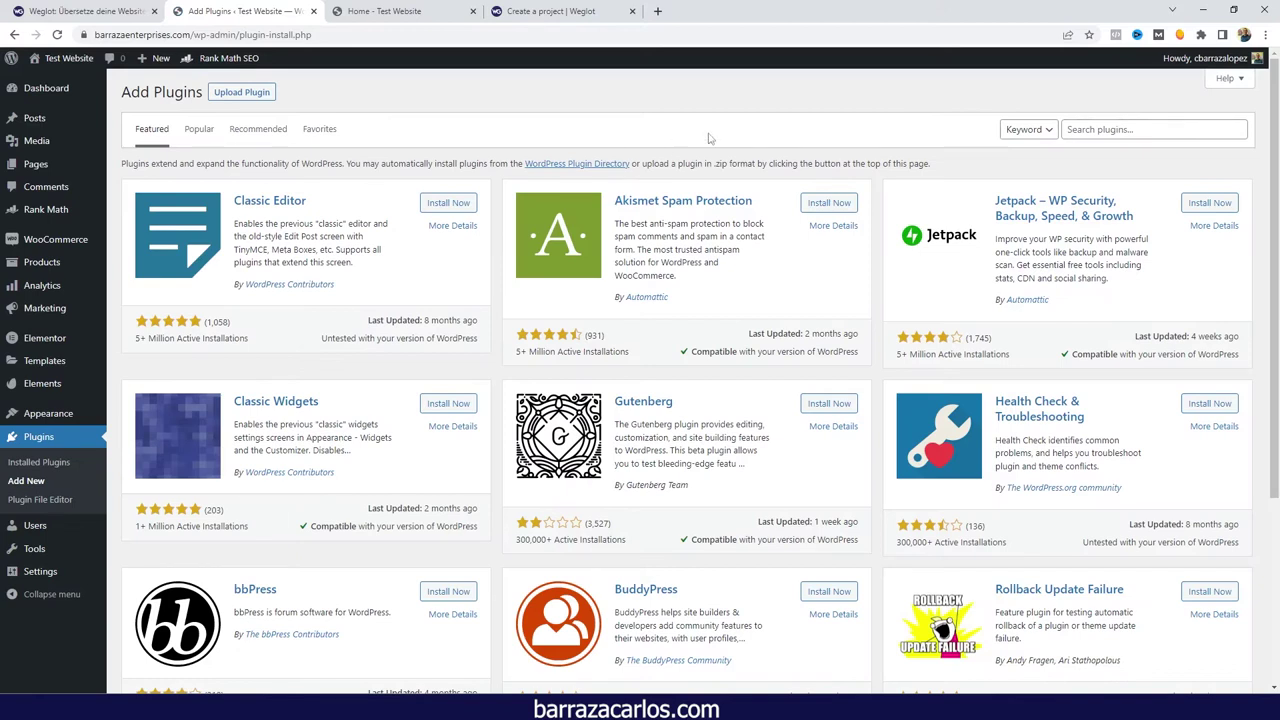
click(1156, 122)
text(weglot)
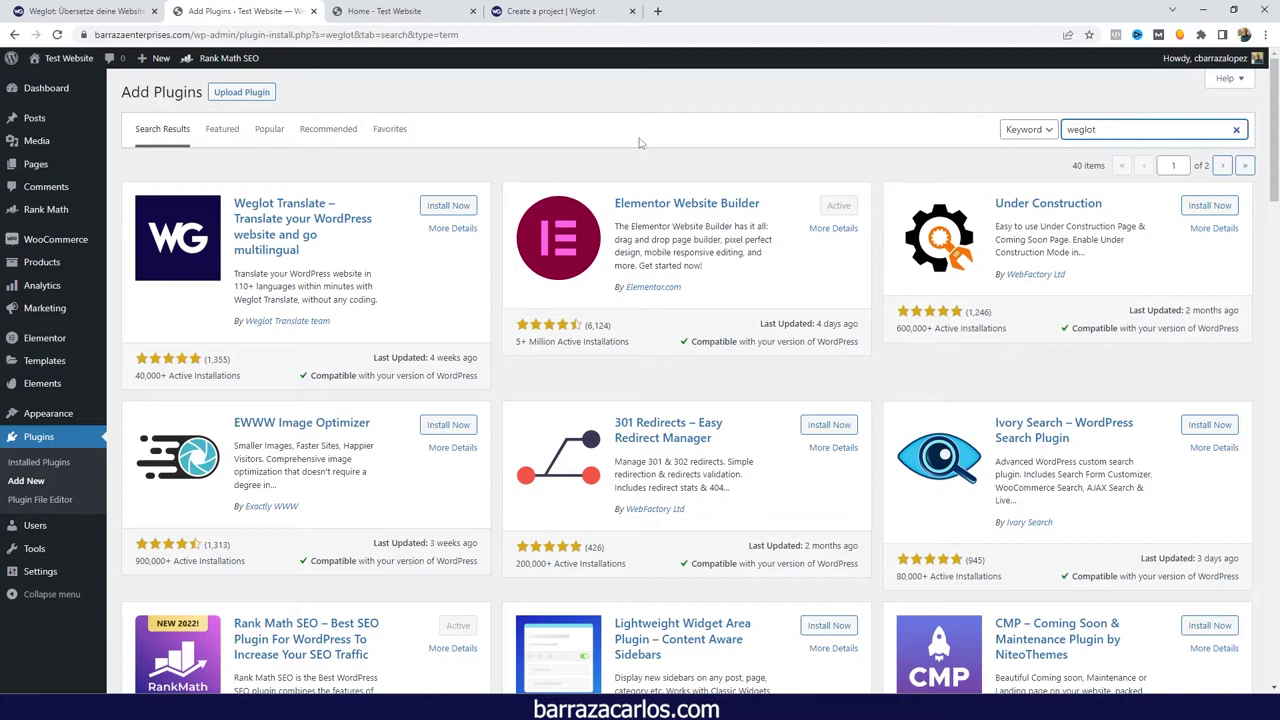
- Install and activate the Weglot Translate plugin, and open its settings
click(450, 212)
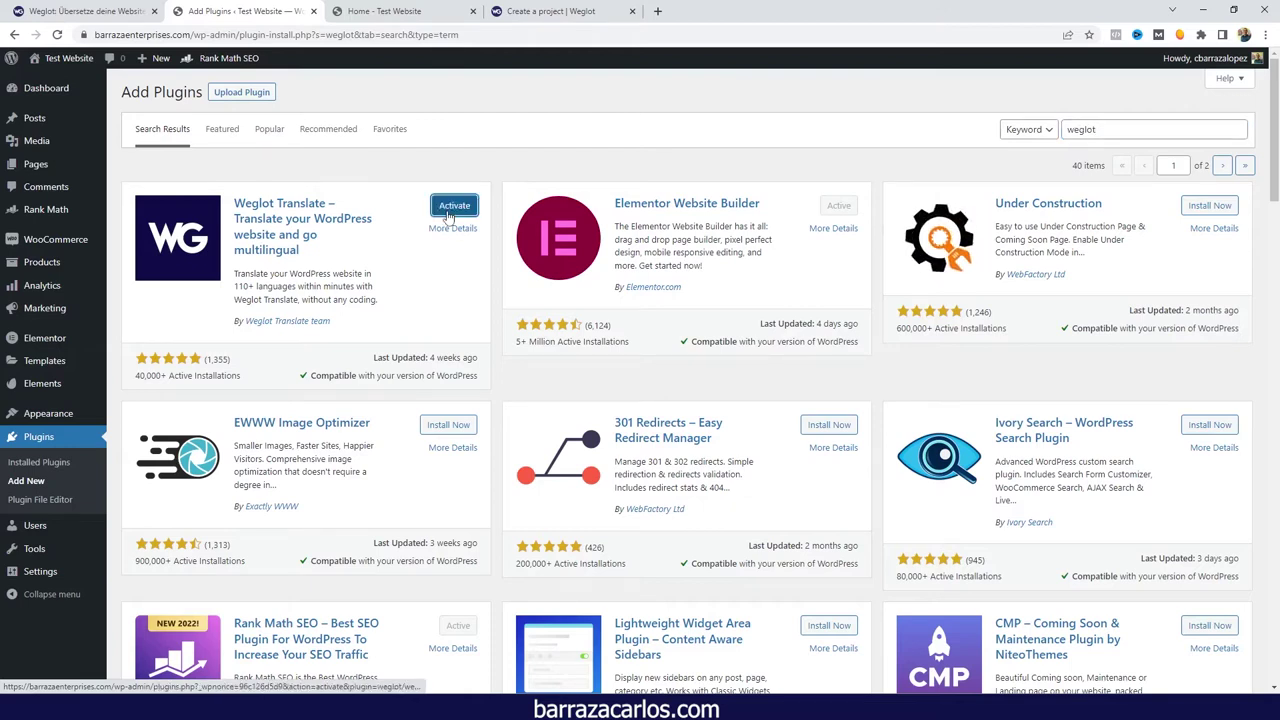
click(450, 211)
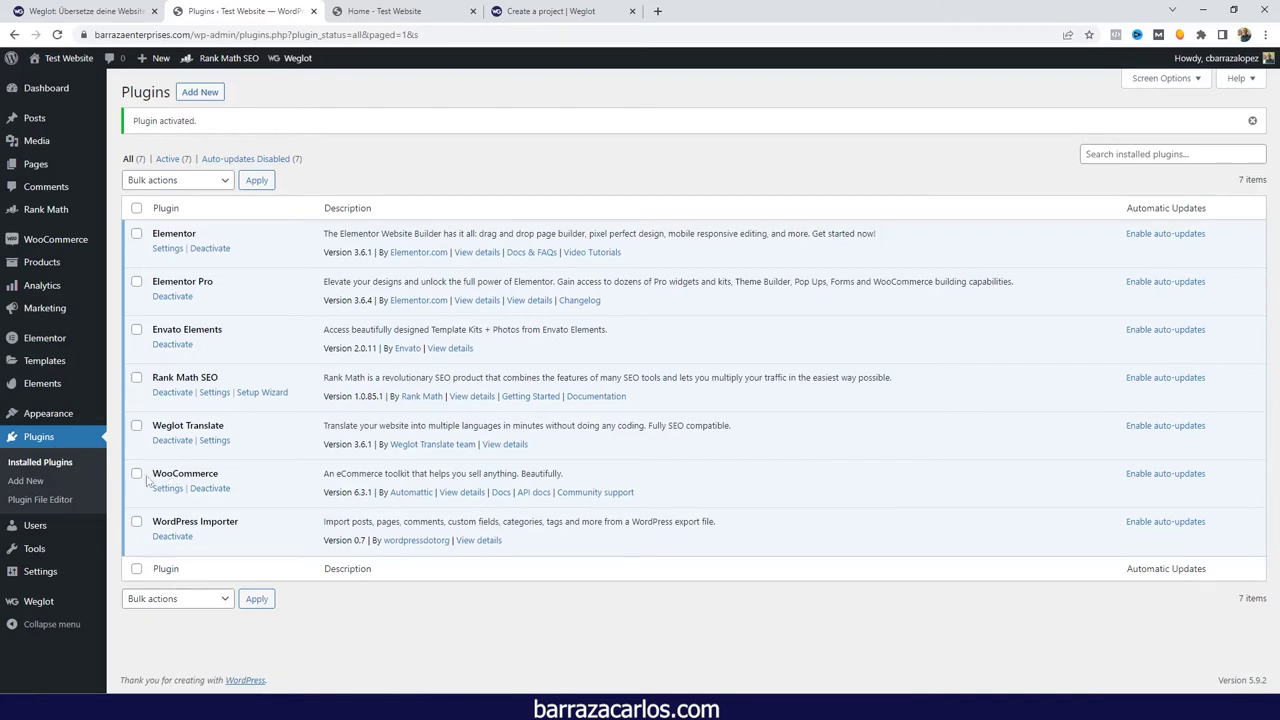
click(224, 445)
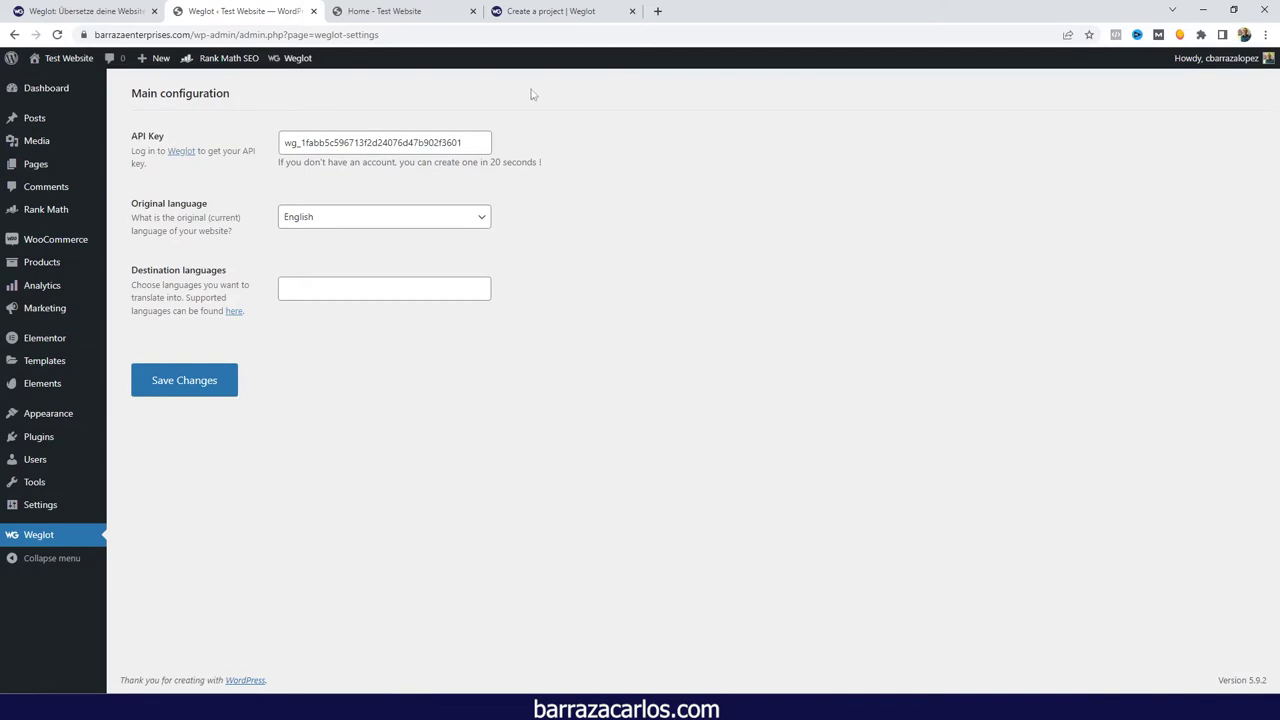
- In the Weglot dashboard, create a project named Test with WordPress as the website technology
click(536, 16)
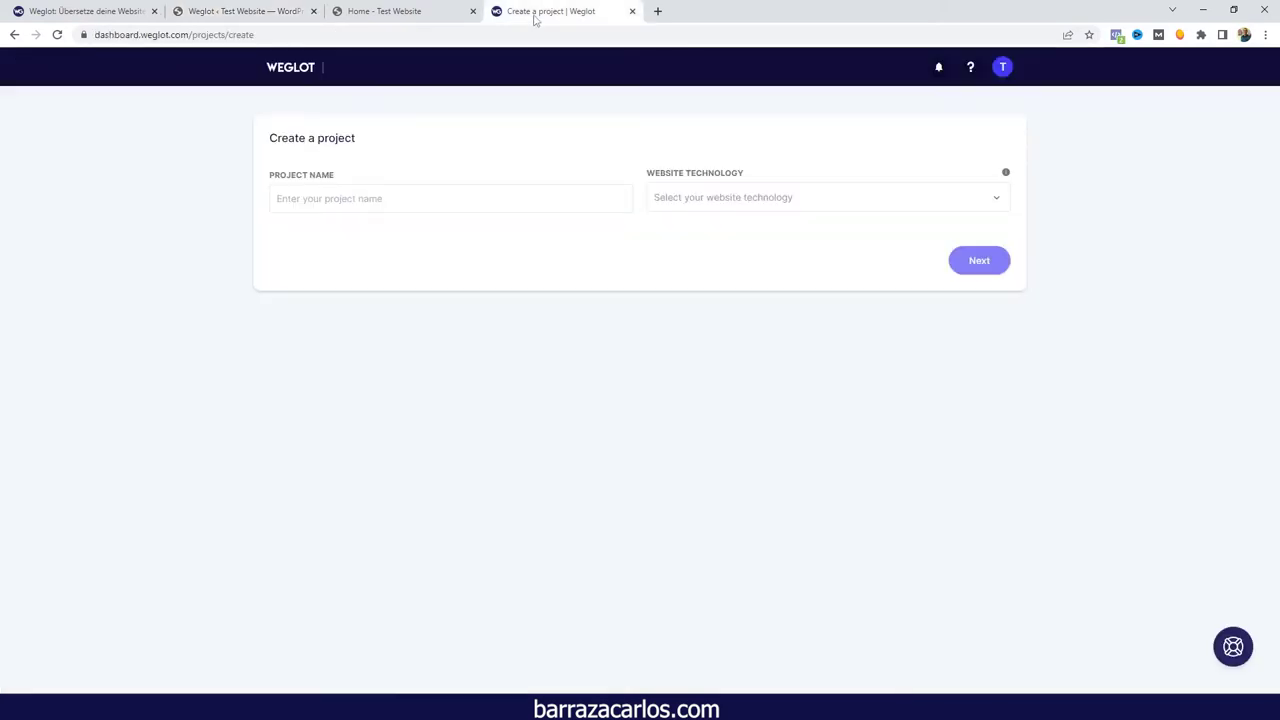
click(440, 207)
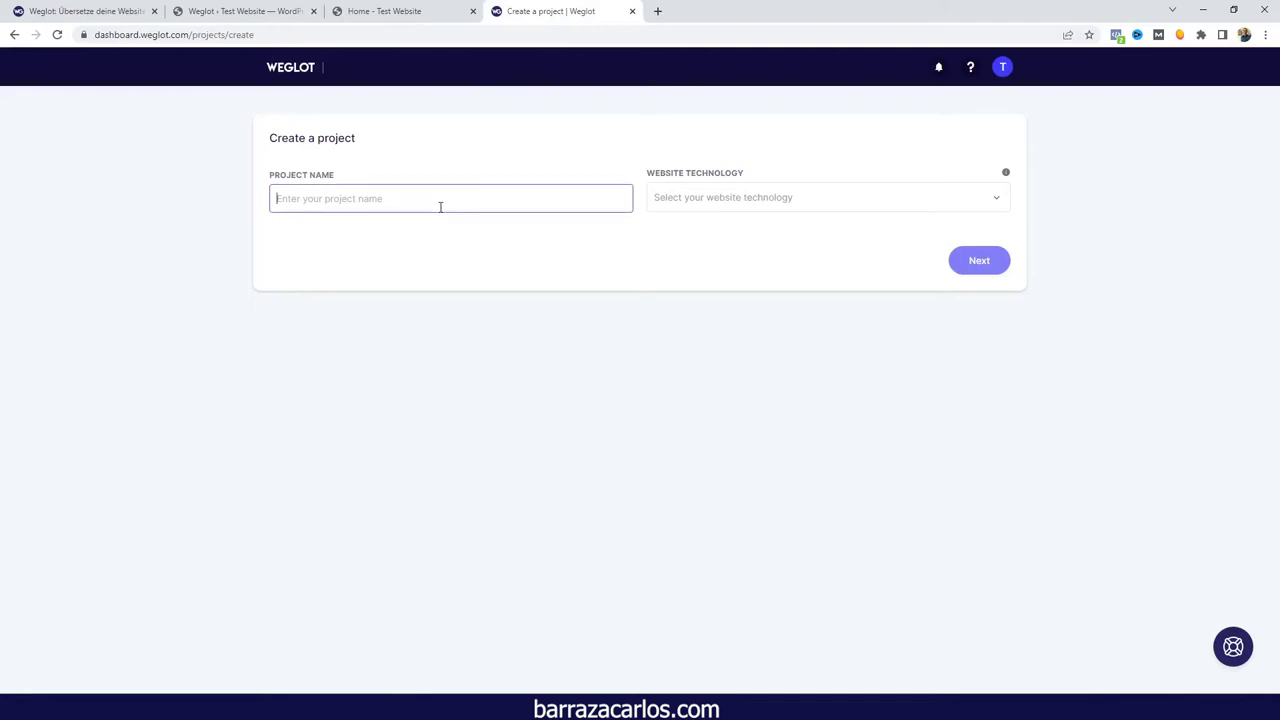
text(Test)
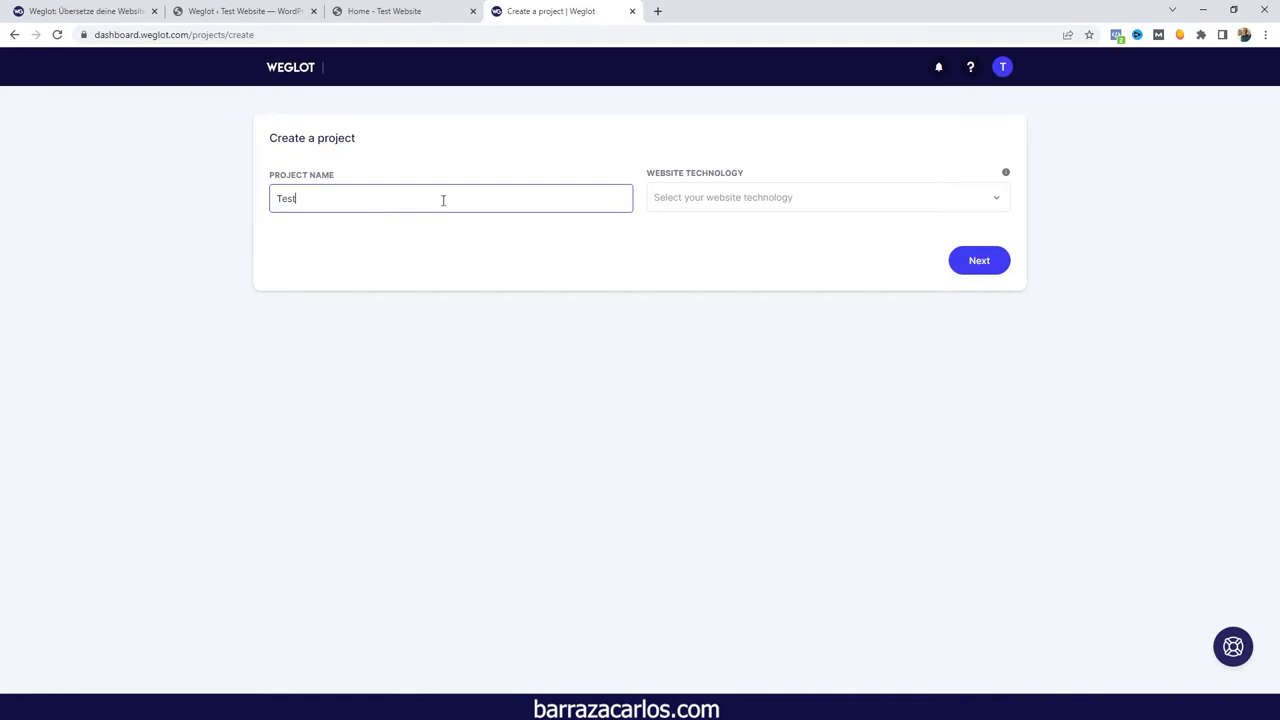
click(668, 199)
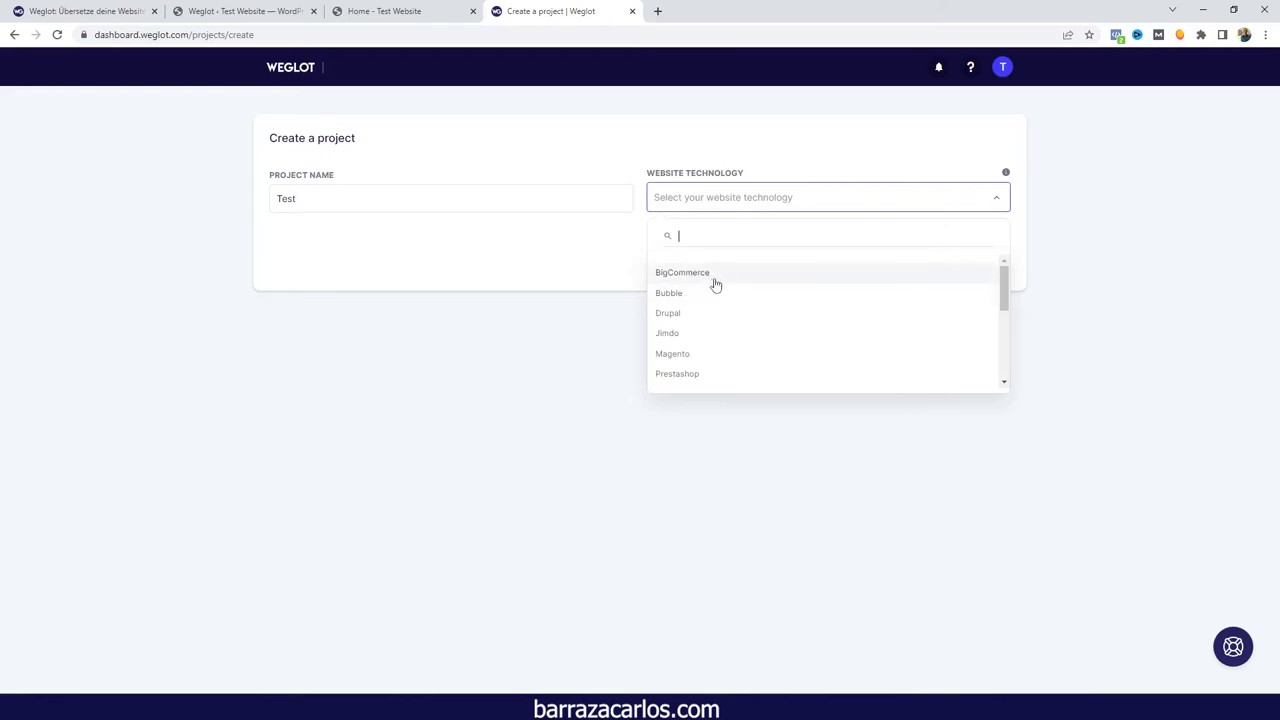
scroll(715, 288, down, 2)
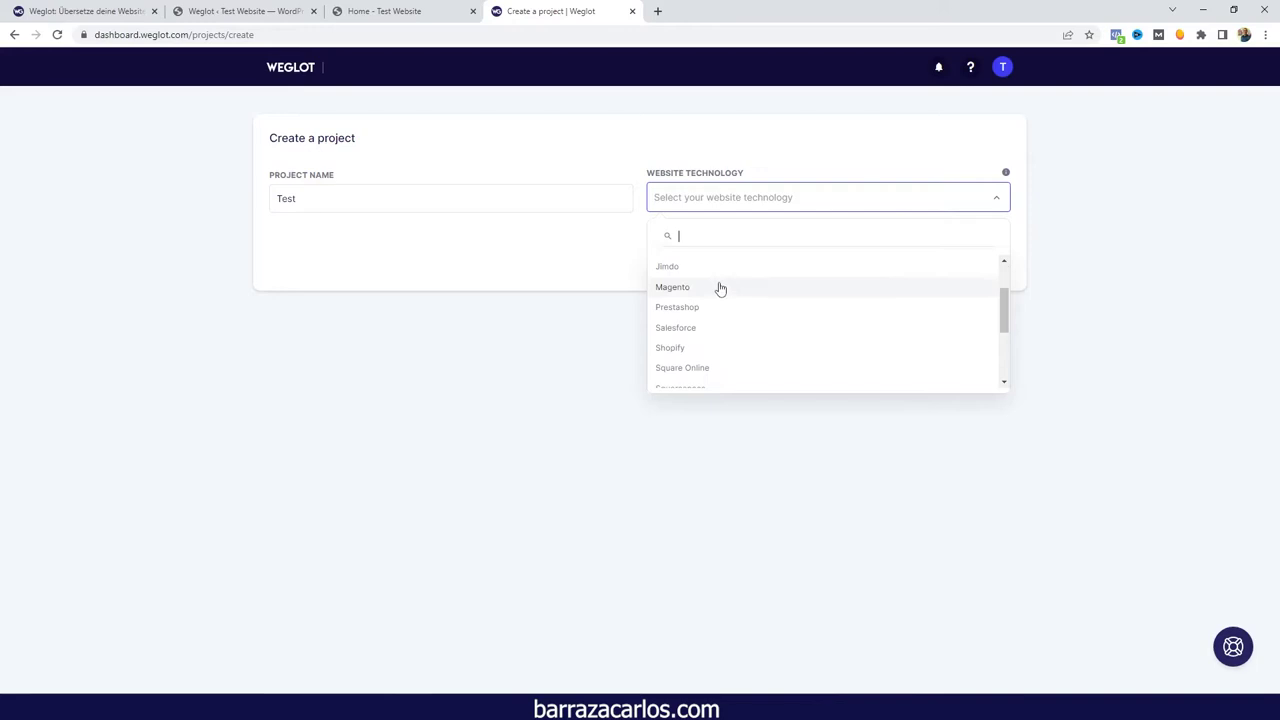
scroll(709, 317, down, 1)
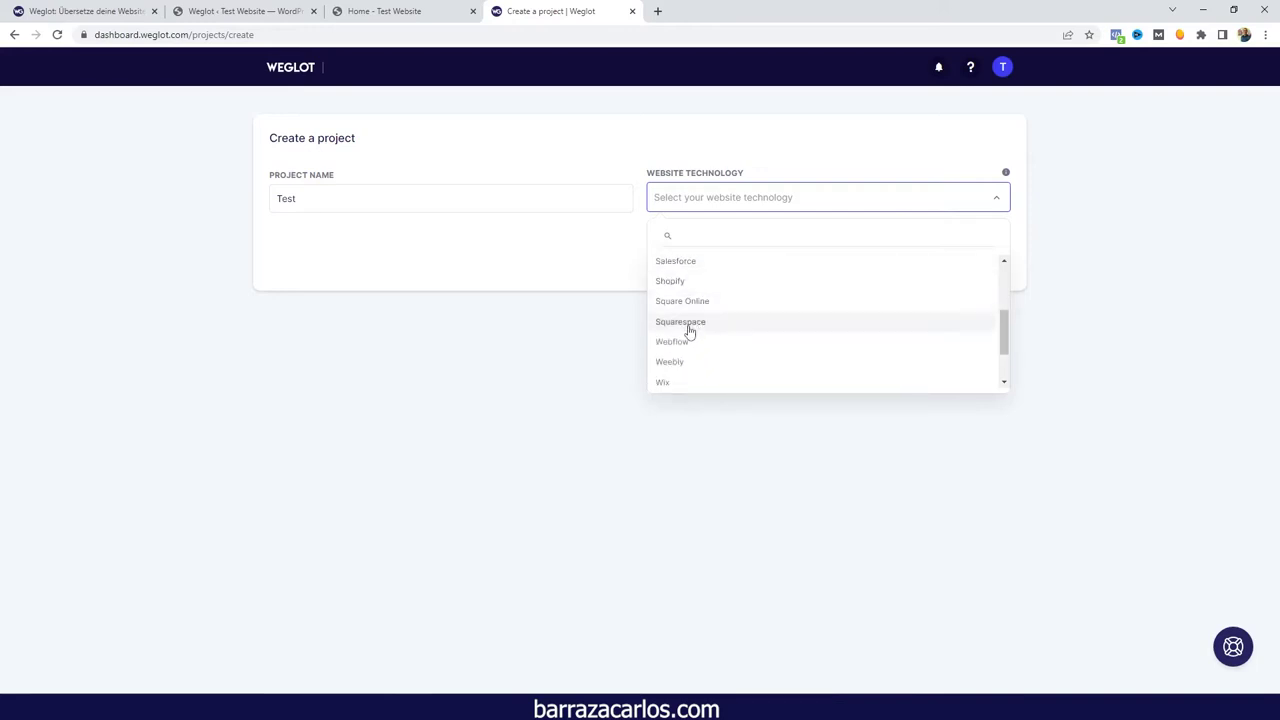
scroll(690, 318, down, 1)
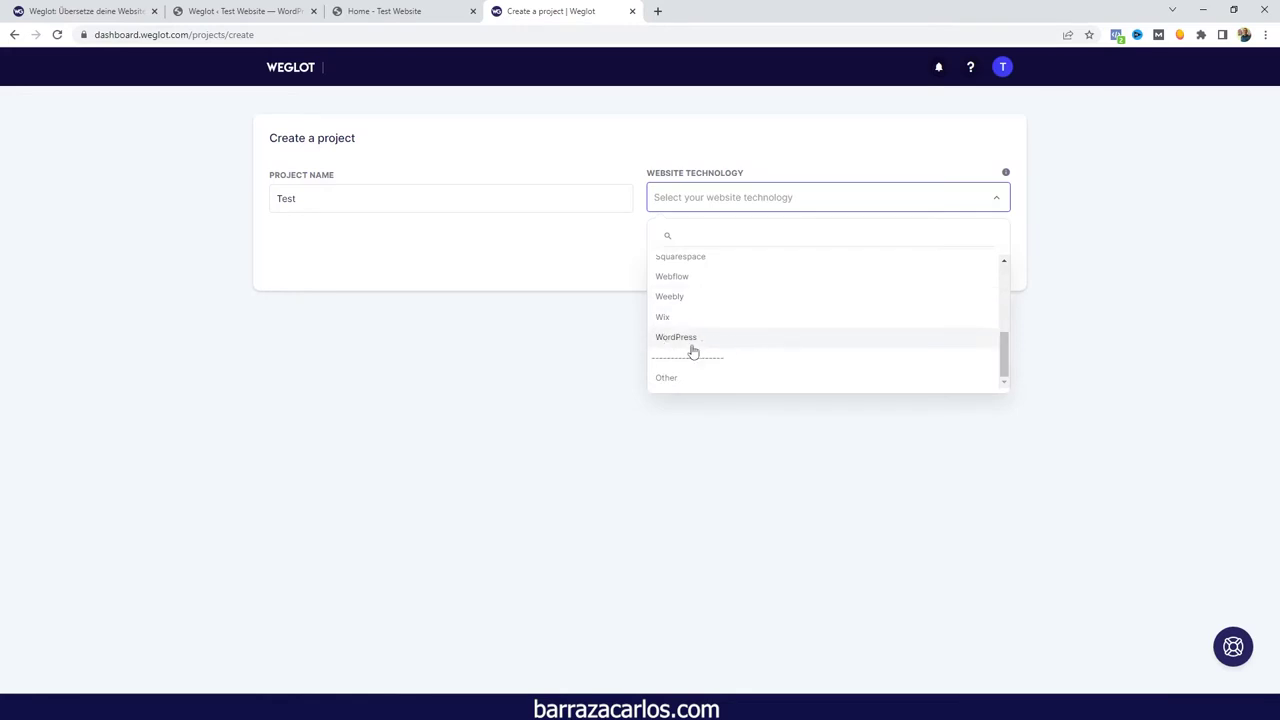
click(689, 340)
click(978, 264)
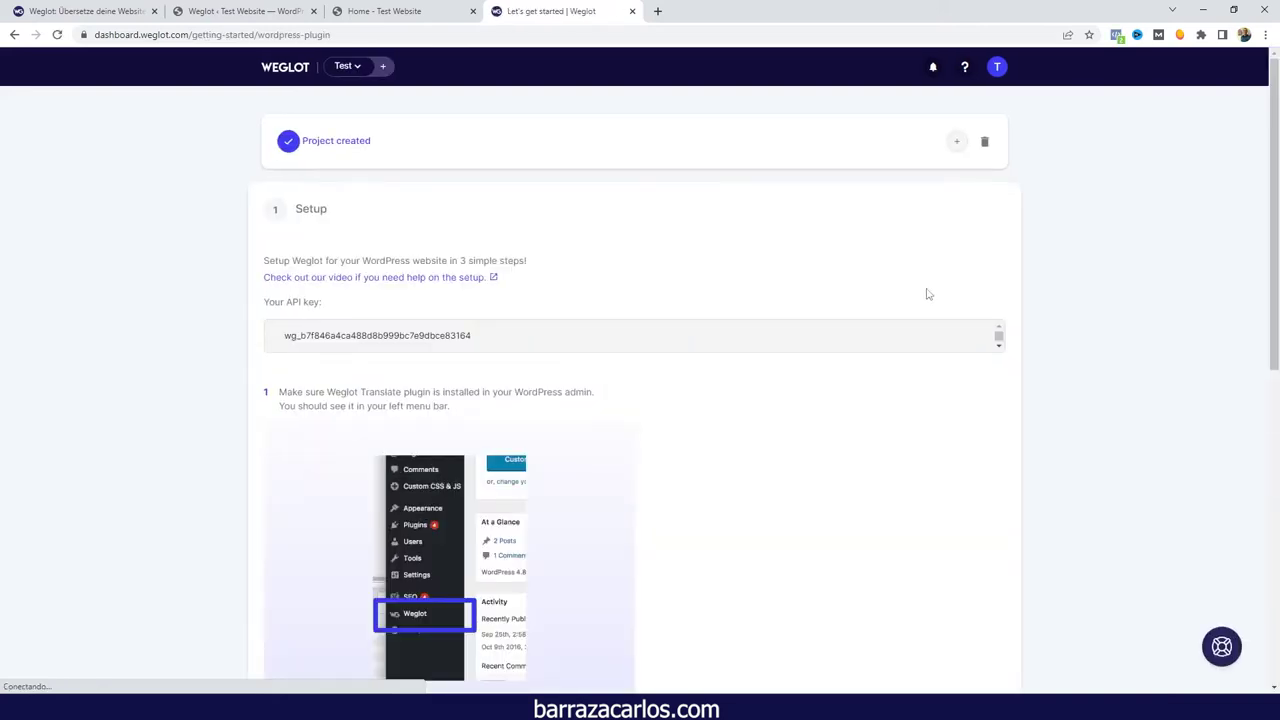
- Copy the project's API key and paste it into the API Key field of the Weglot plugin settings in WordPress
click(955, 345)
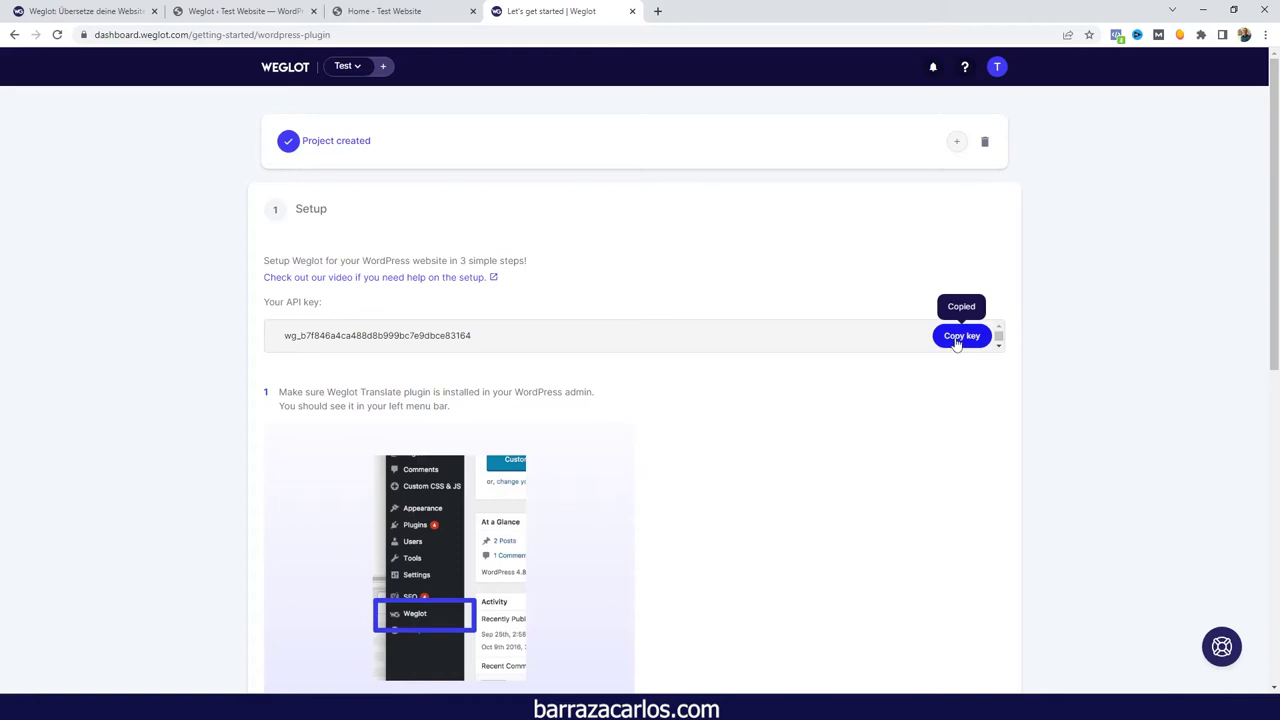
click(240, 11)
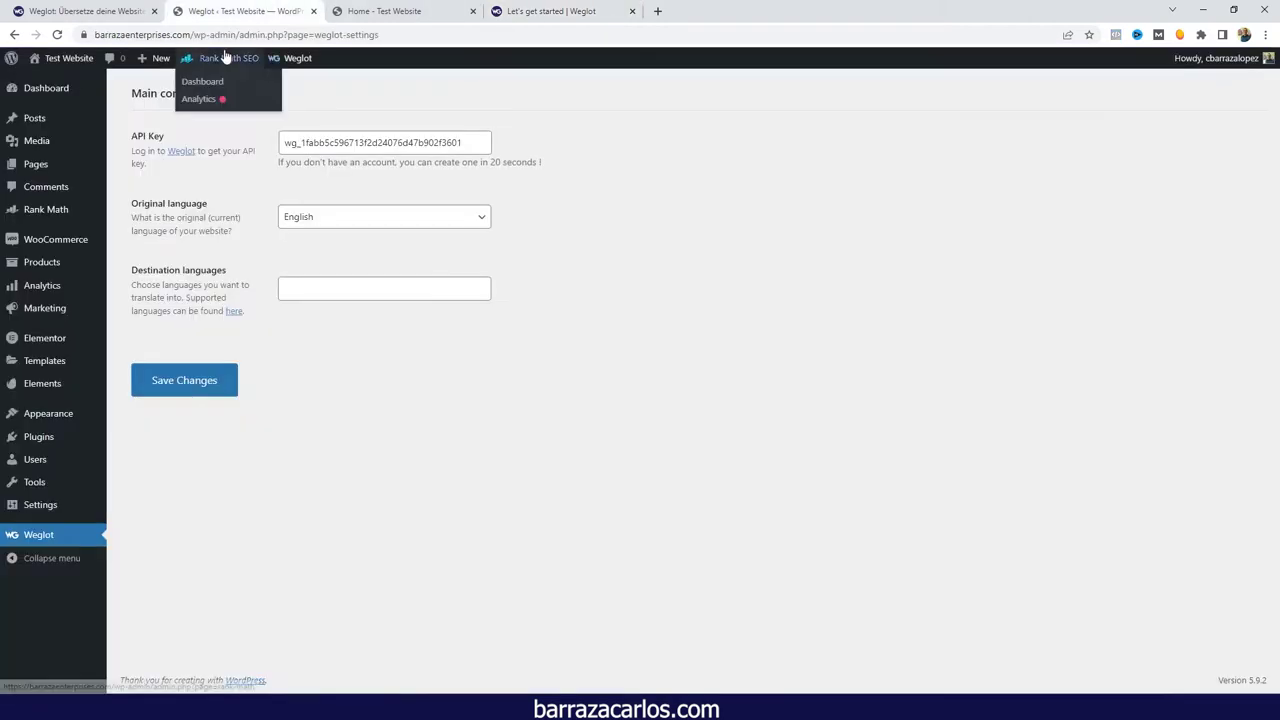
triple_click(342, 142)
key(ctrl+v)
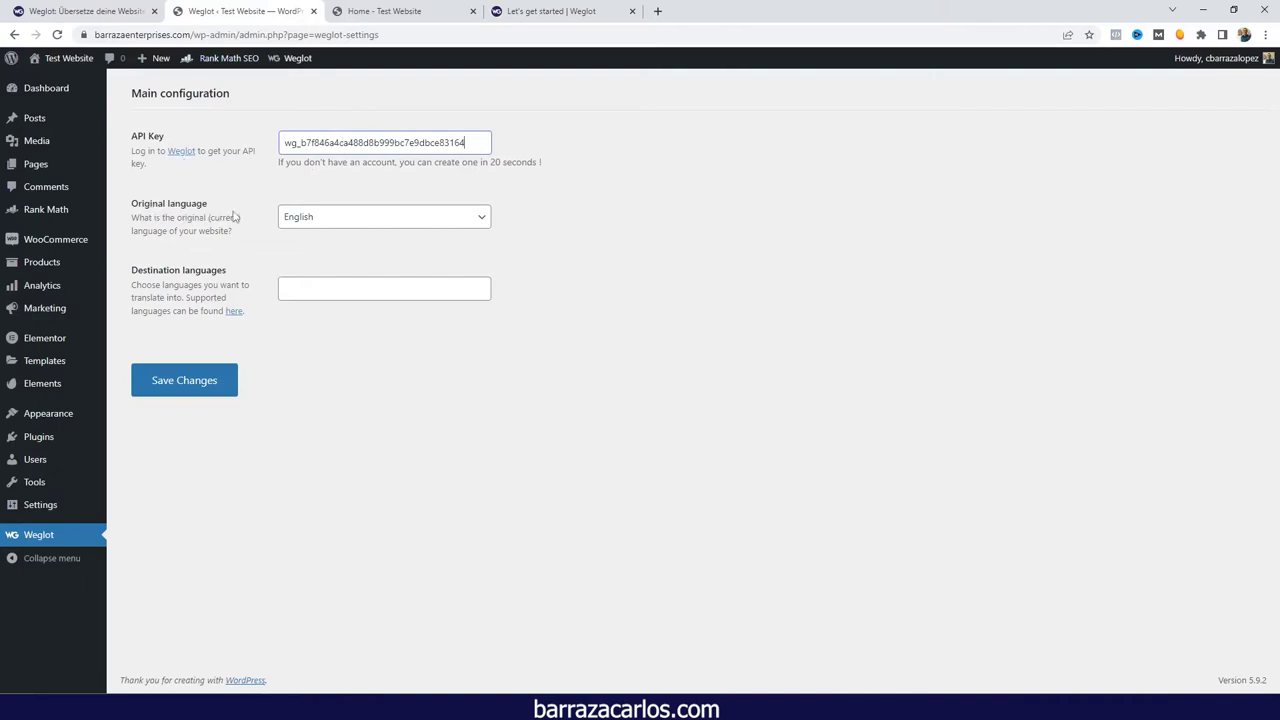
click(320, 226)
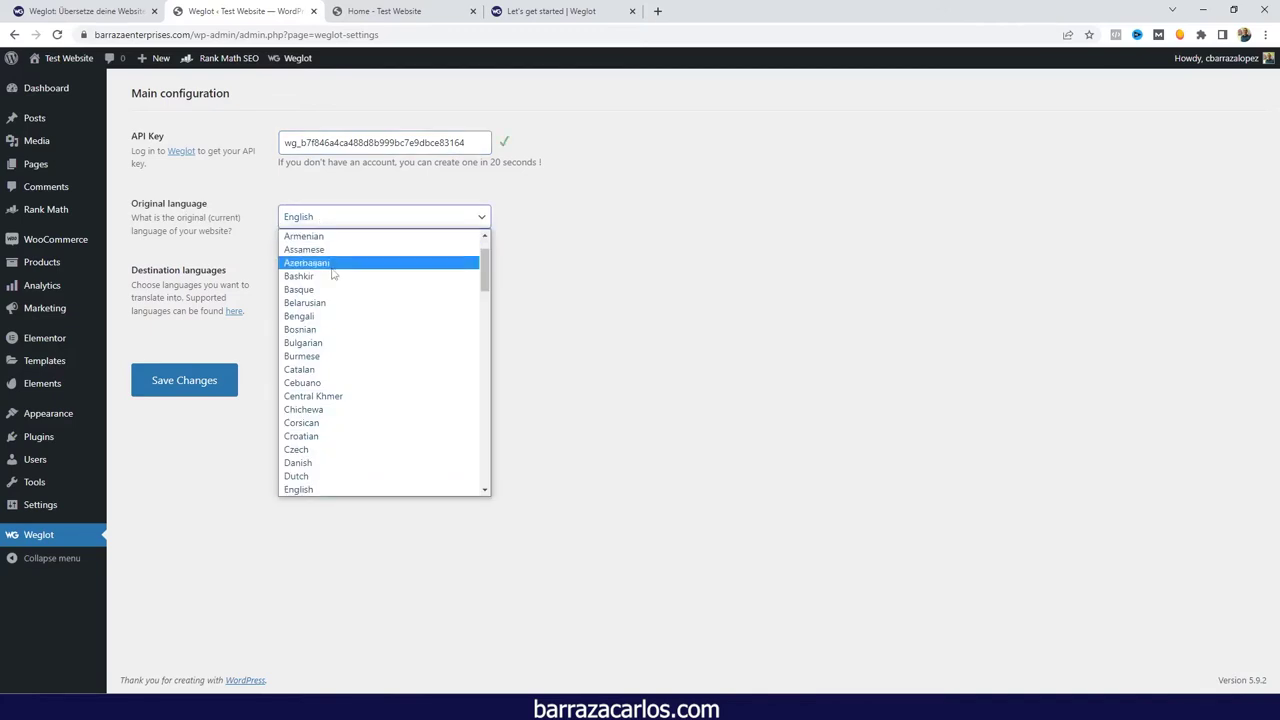
scroll(340, 322, down, 3)
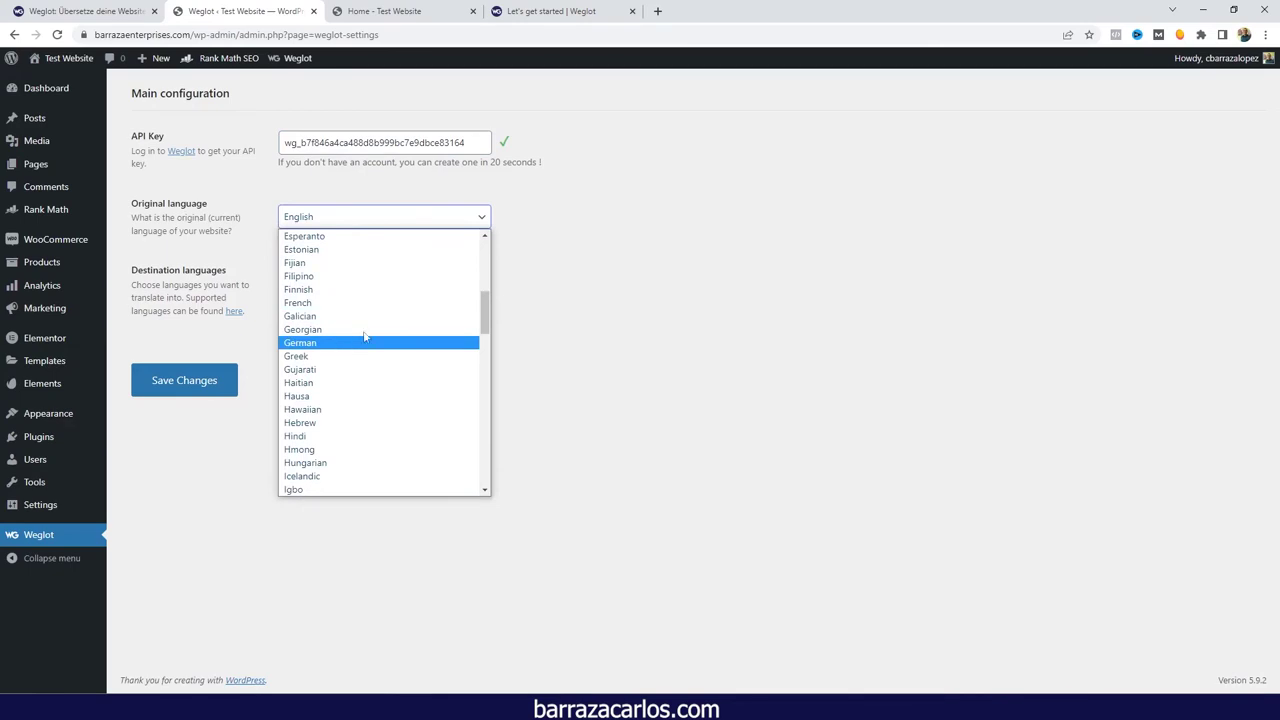
click(538, 237)
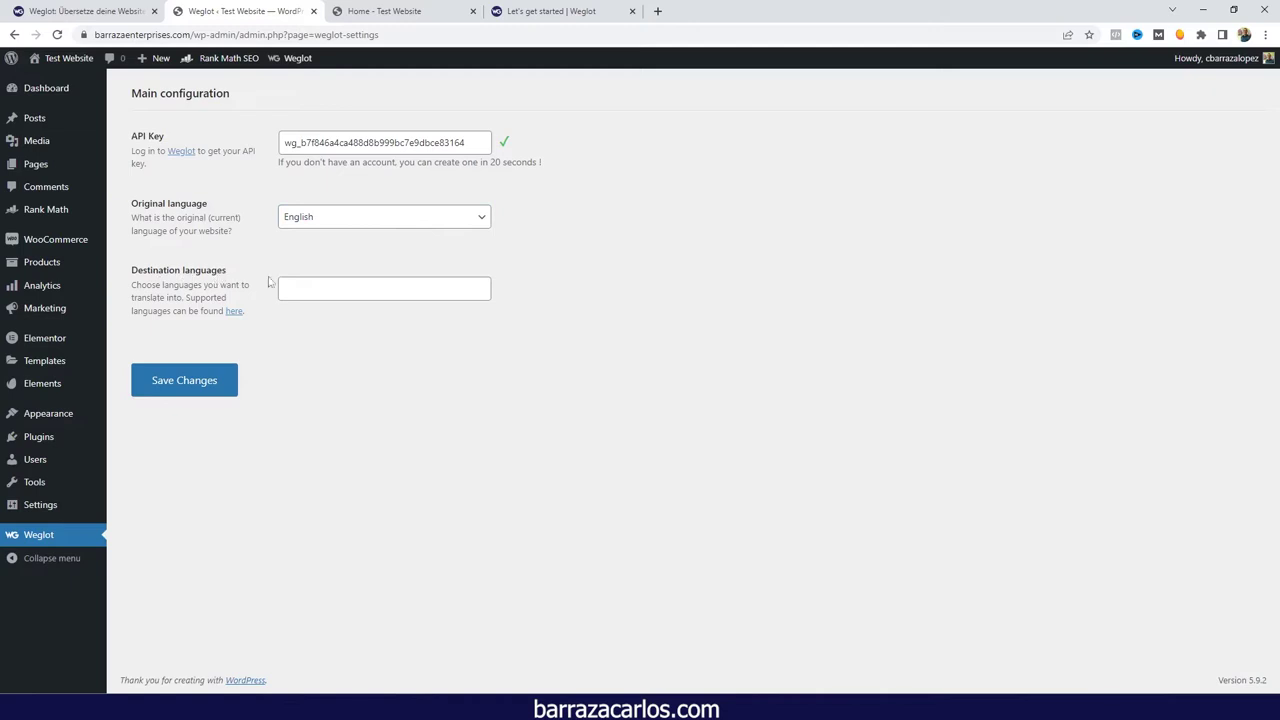
- Add German (Deutsch) as the destination language and save the main configuration, dismissing the completion dialog
click(326, 292)
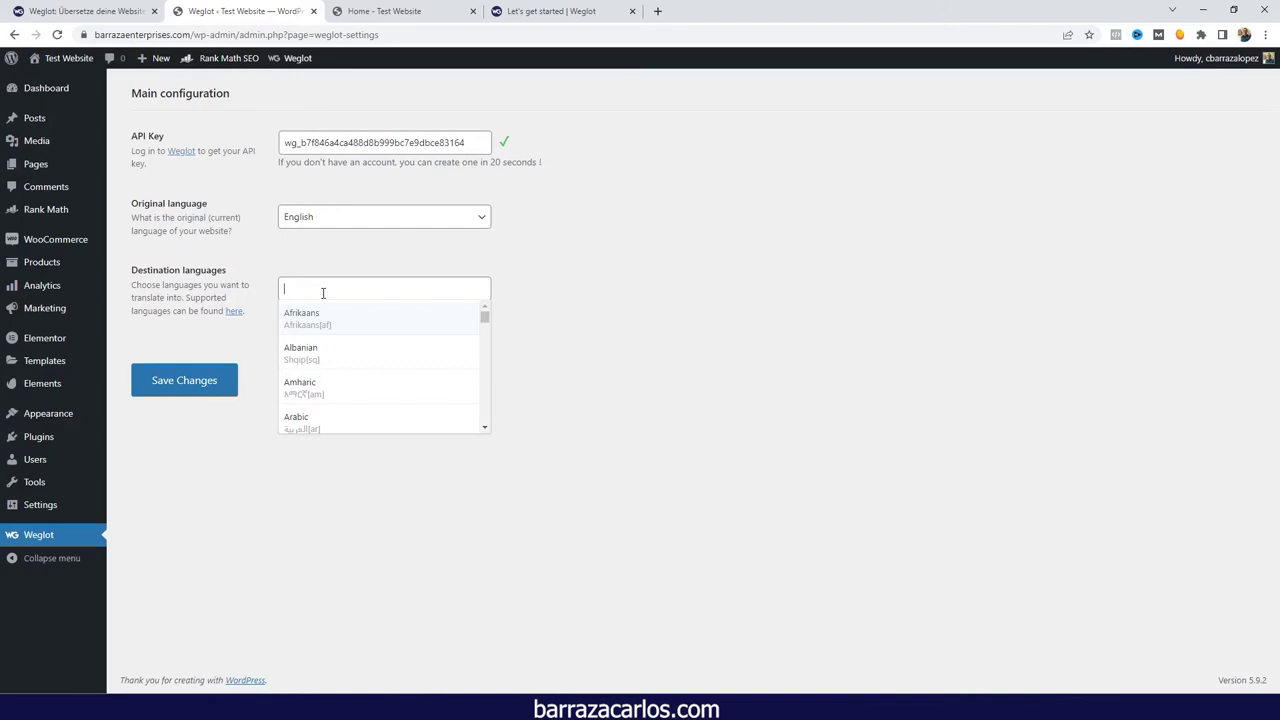
text(germa)
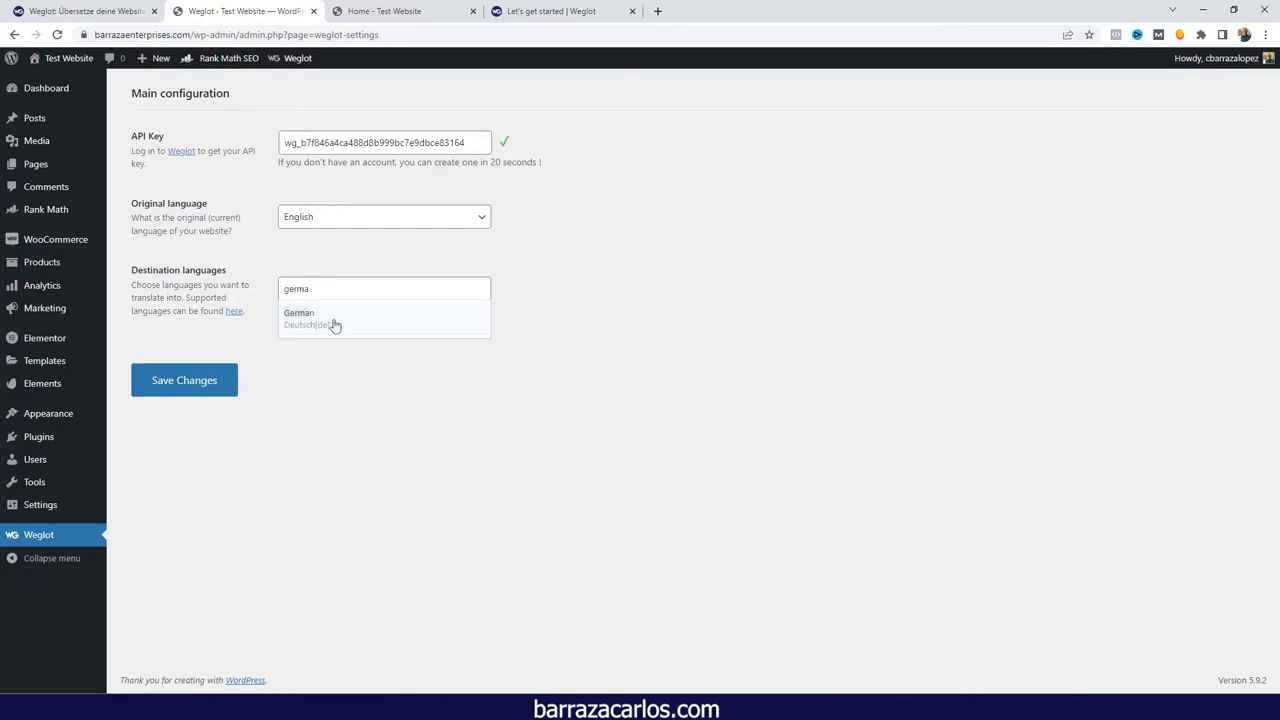
click(331, 318)
click(592, 322)
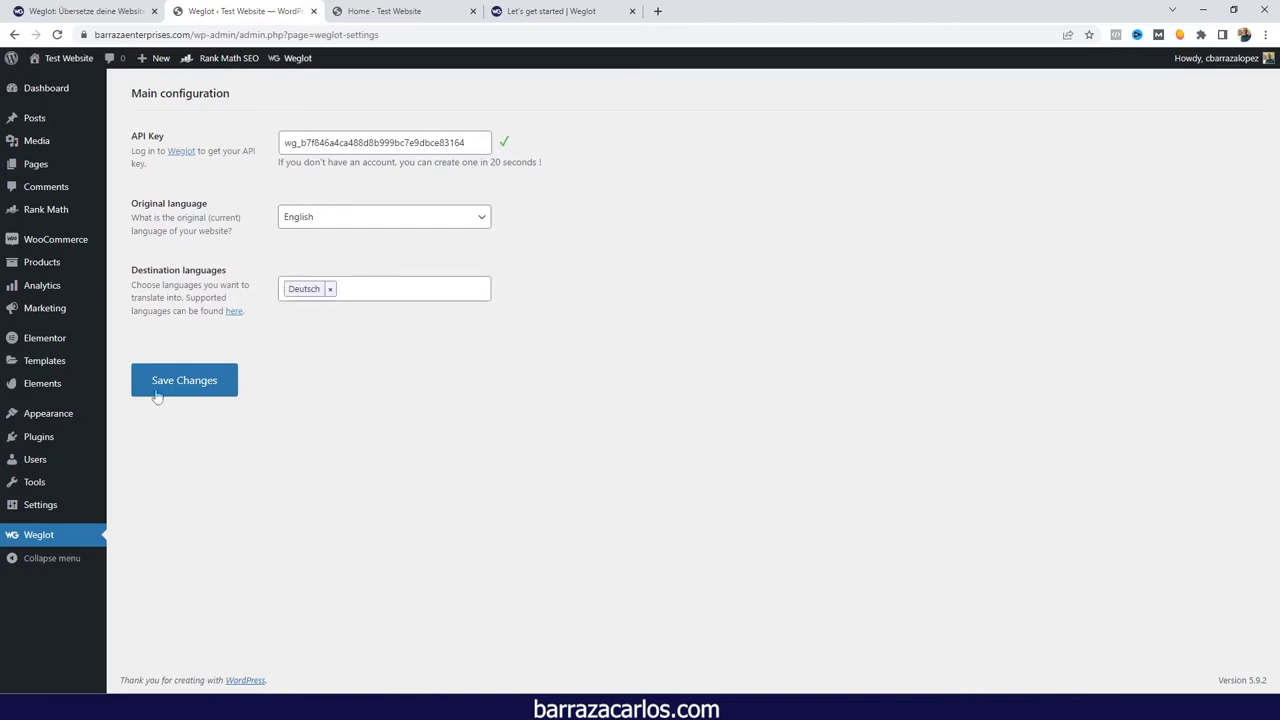
click(168, 385)
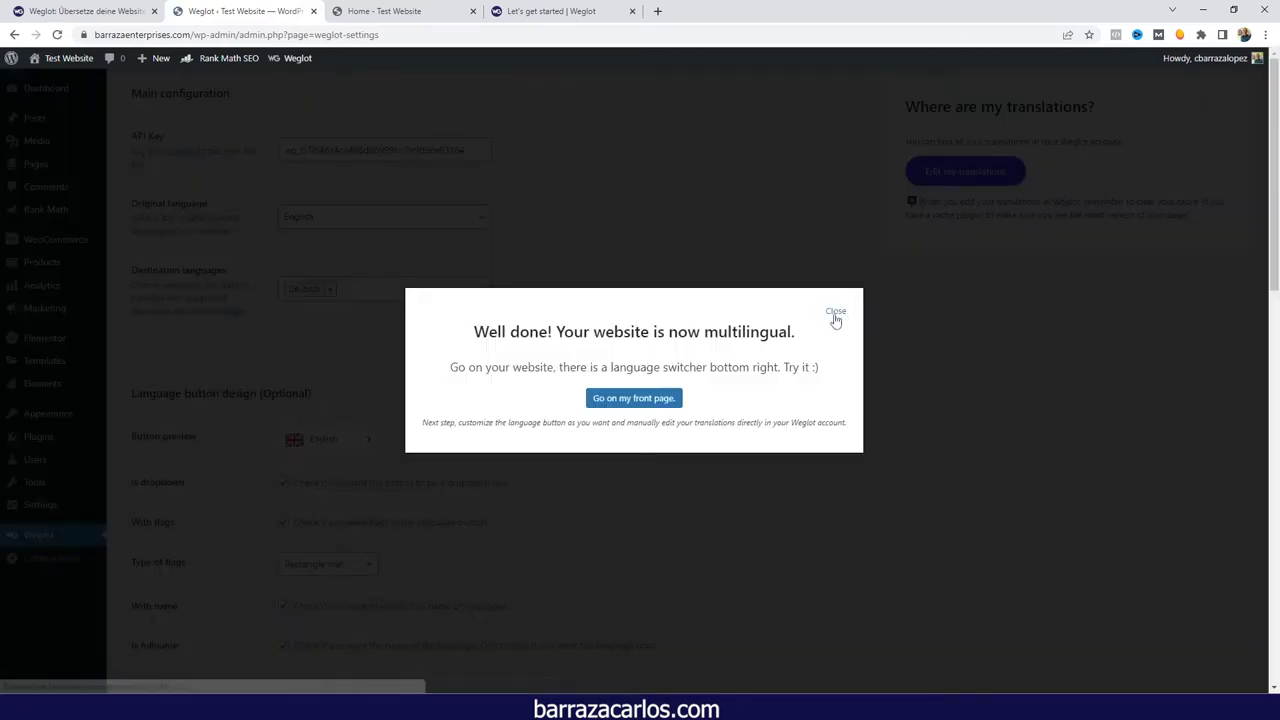
click(836, 316)
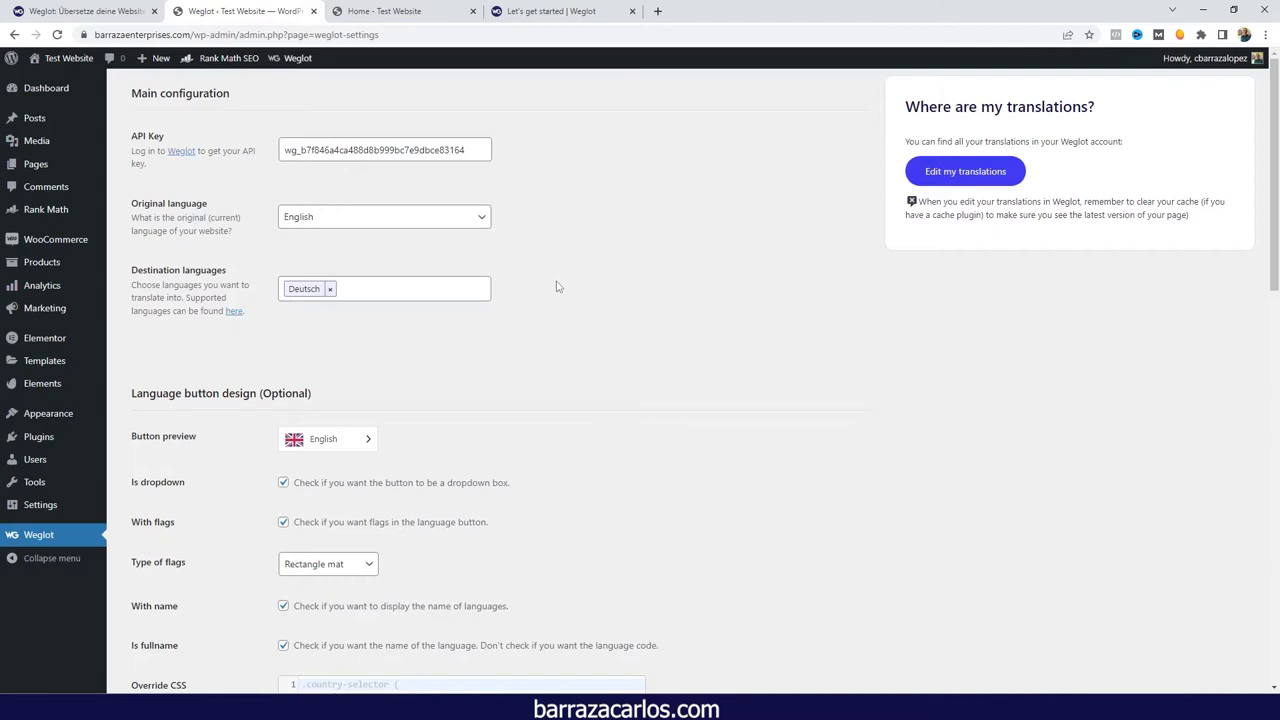
- Try the language button without the dropdown and without flags, re-enabling each option
scroll(558, 287, down, 1)
scroll(410, 376, down, 1)
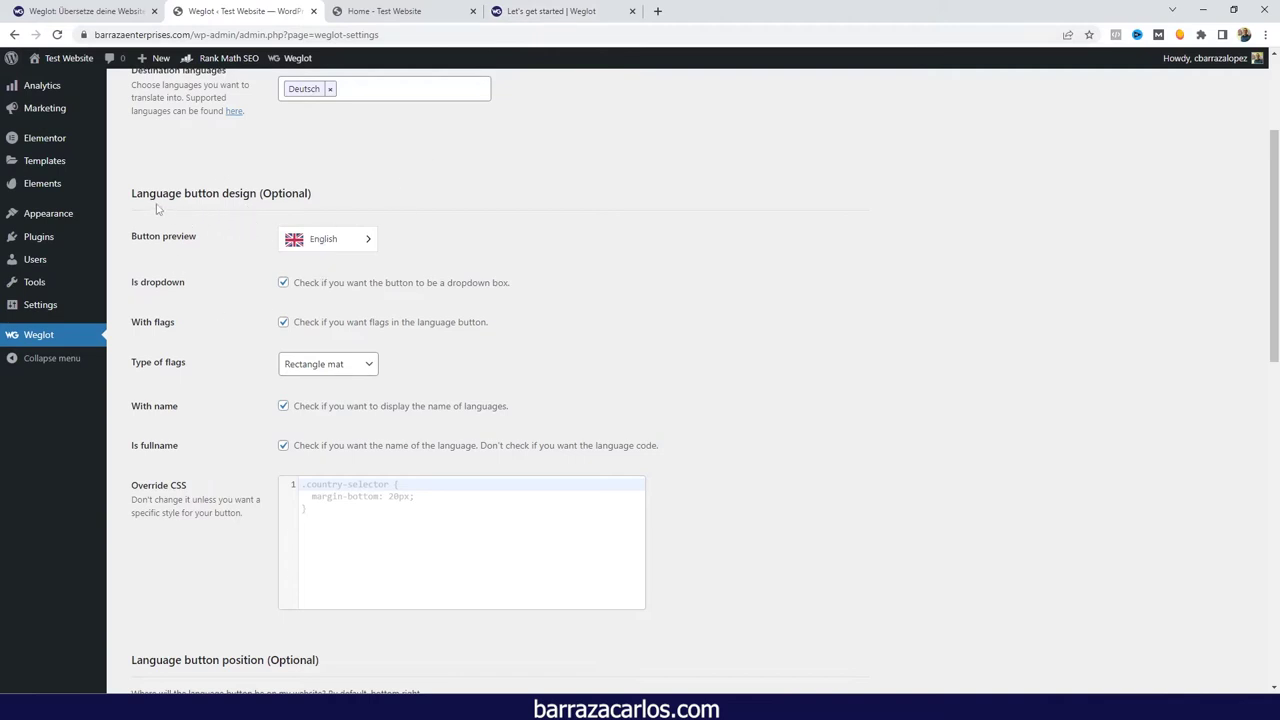
click(283, 284)
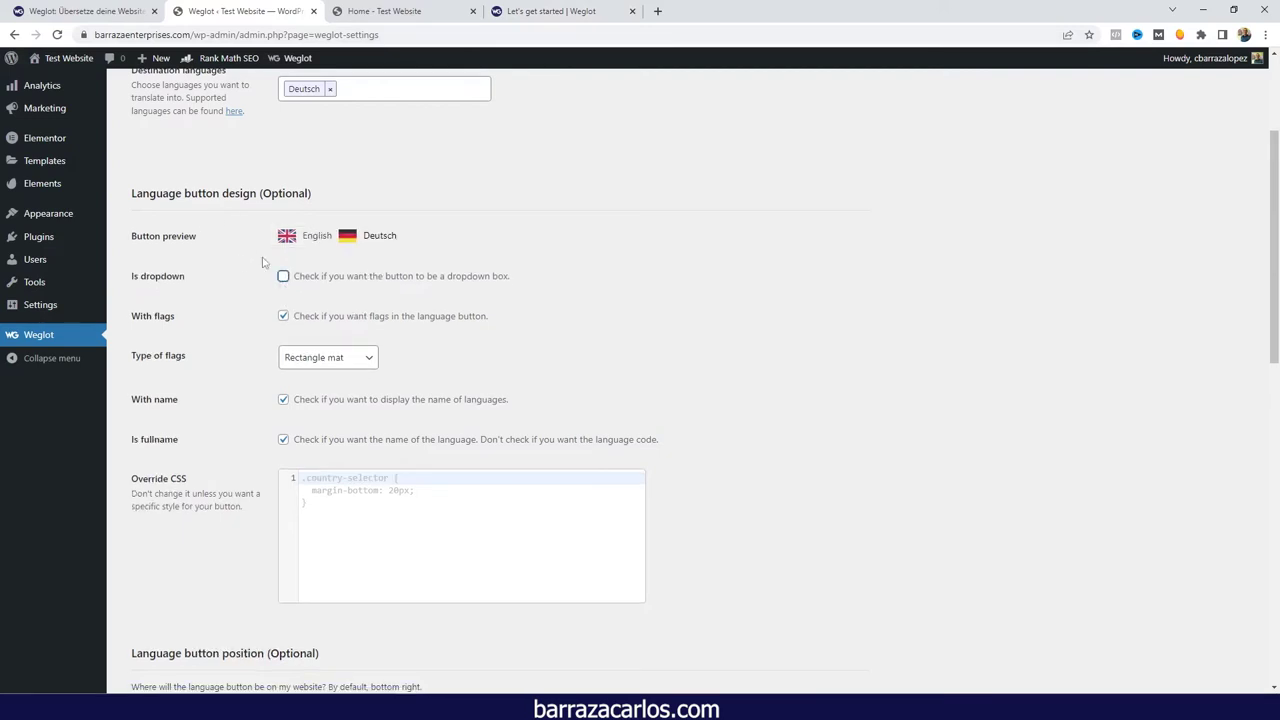
click(283, 278)
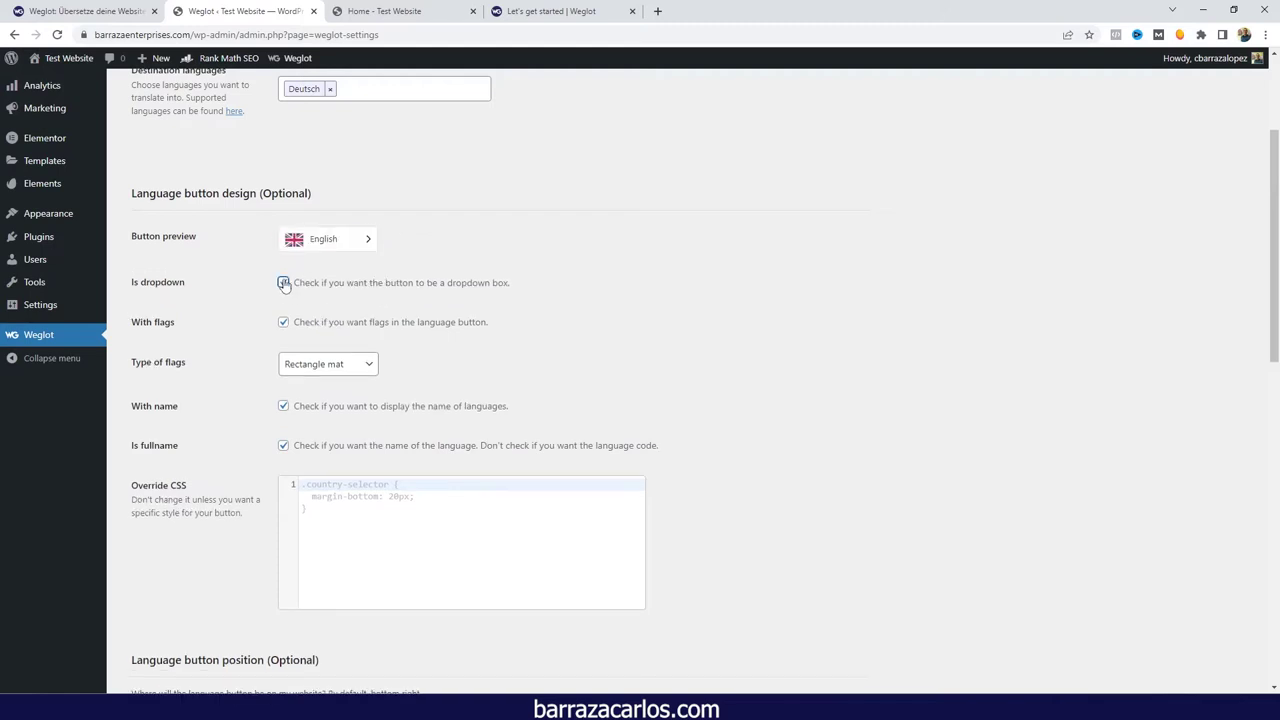
click(283, 323)
click(283, 323)
- Try alternative flag types for the language button, including Circle, and restore Rectangle mat
click(326, 368)
click(320, 397)
click(312, 365)
click(315, 424)
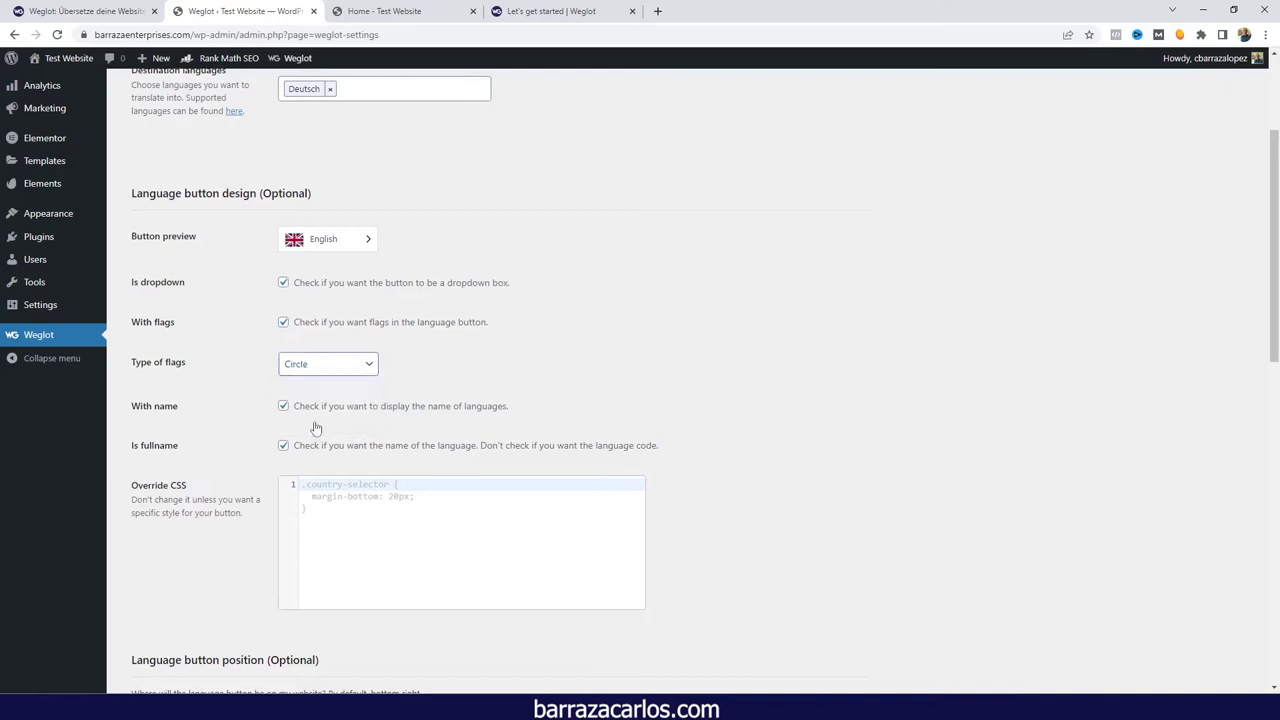
click(300, 364)
click(295, 384)
- Try the language button without language names and without full names, re-enabling each option
click(283, 406)
click(283, 406)
click(283, 446)
click(283, 446)
- Review the custom CSS, button position, translation exclusion and other optional settings, and save the Weglot changes
scroll(352, 400, down, 2)
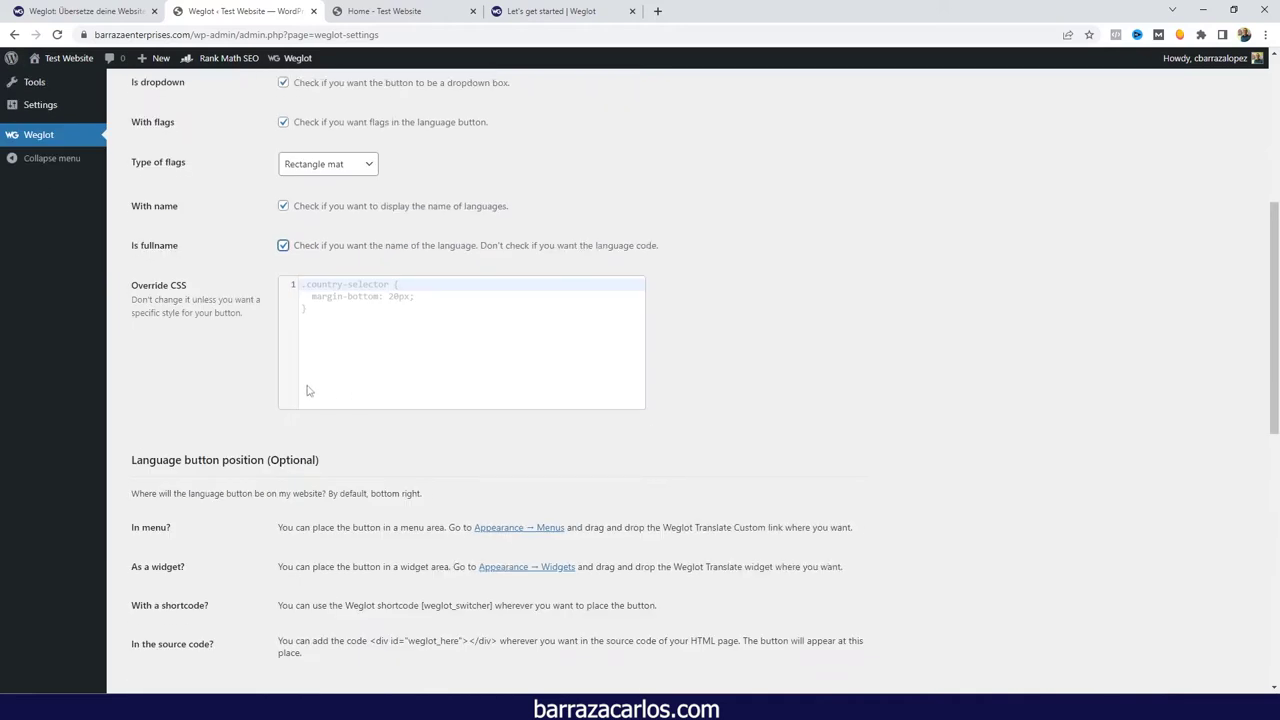
click(374, 312)
scroll(251, 360, down, 2)
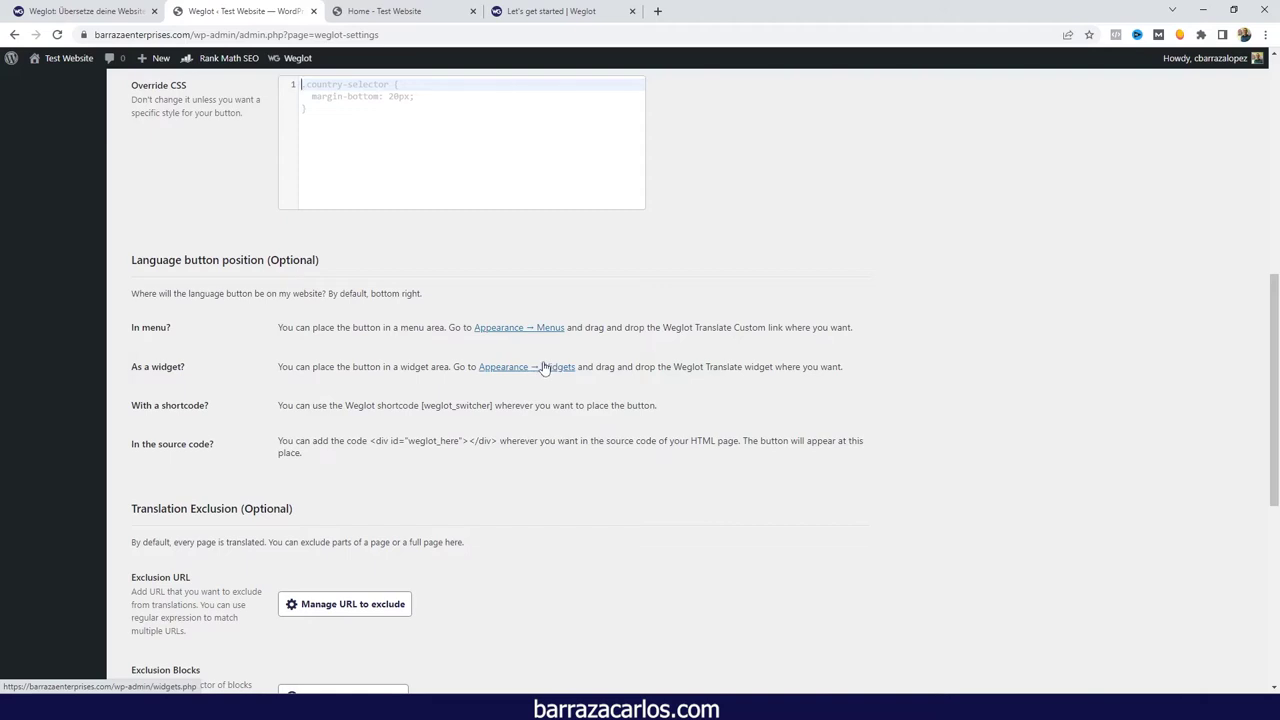
scroll(543, 367, down, 3)
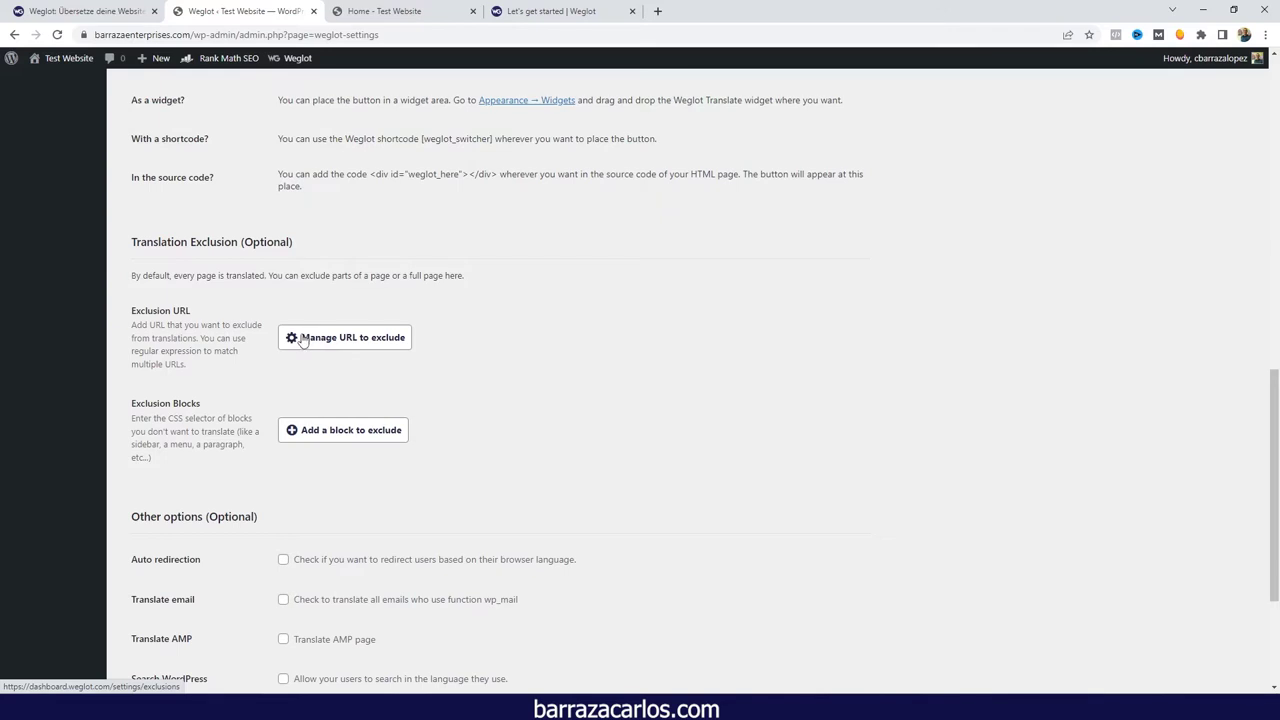
scroll(302, 340, down, 3)
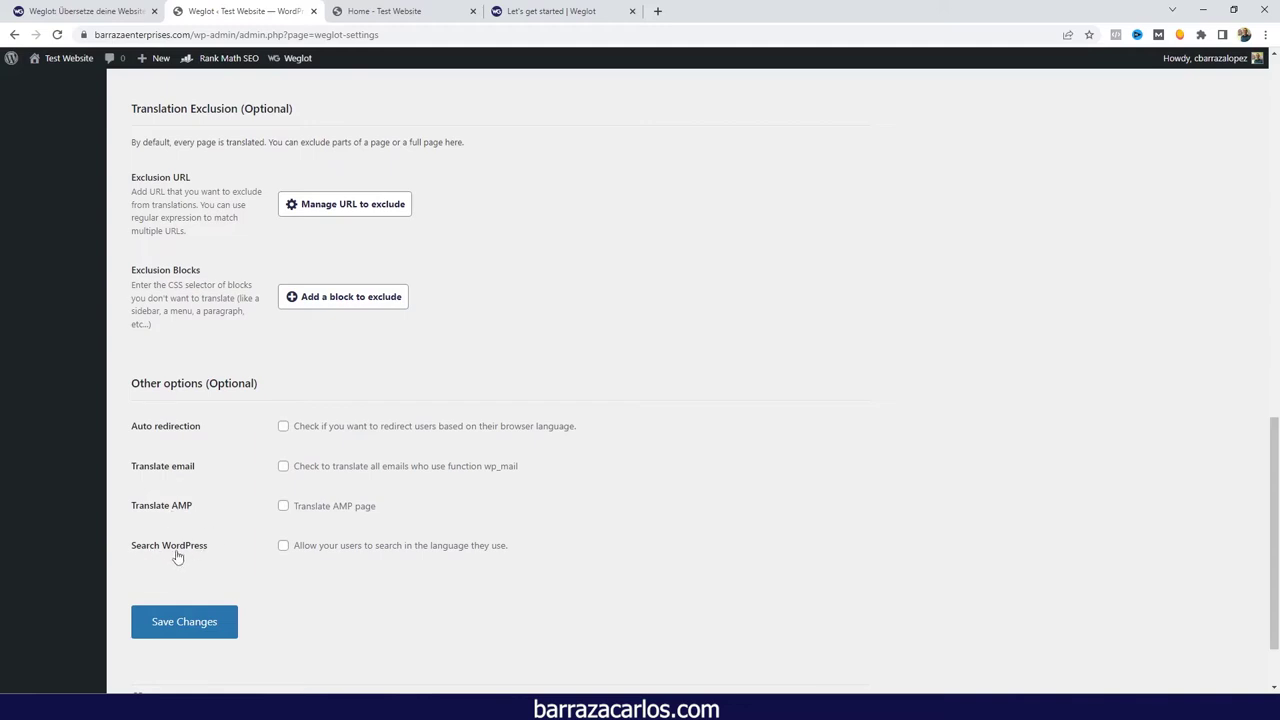
click(224, 620)
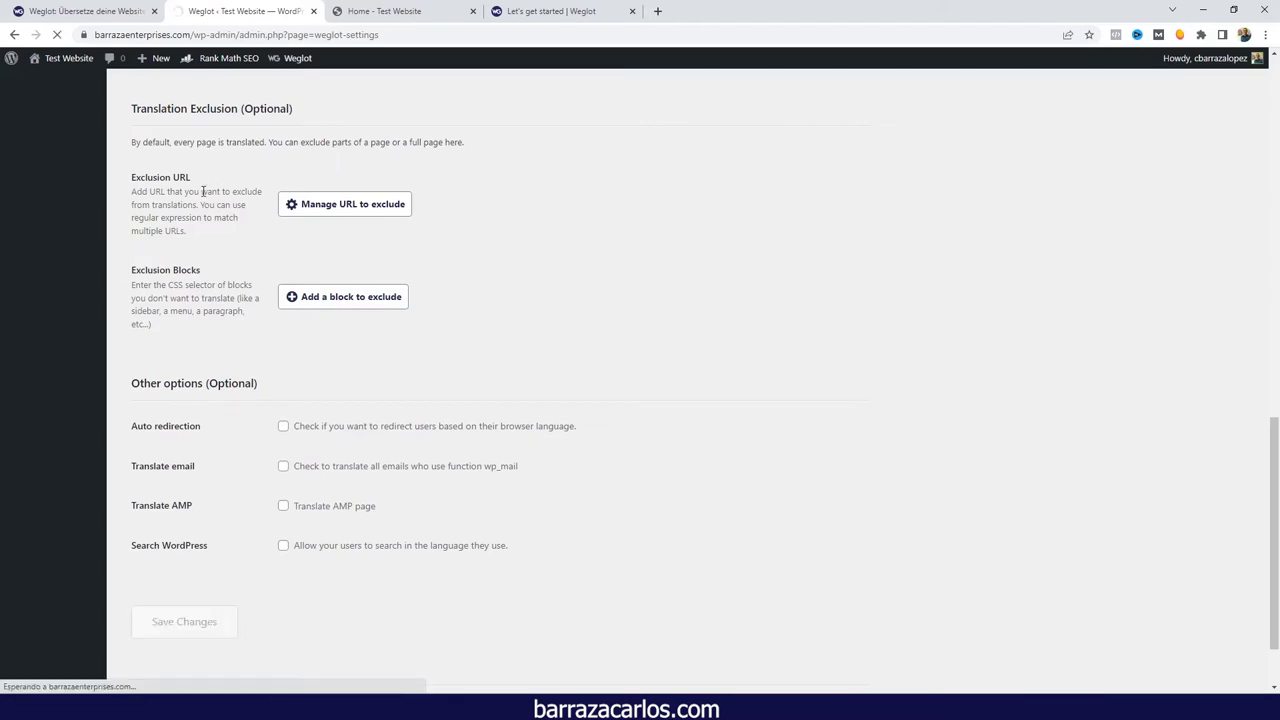
- Complete the Weglot project setup with website industry Business services and website type E-Commerce store, and continue to the project dashboard
click(560, 11)
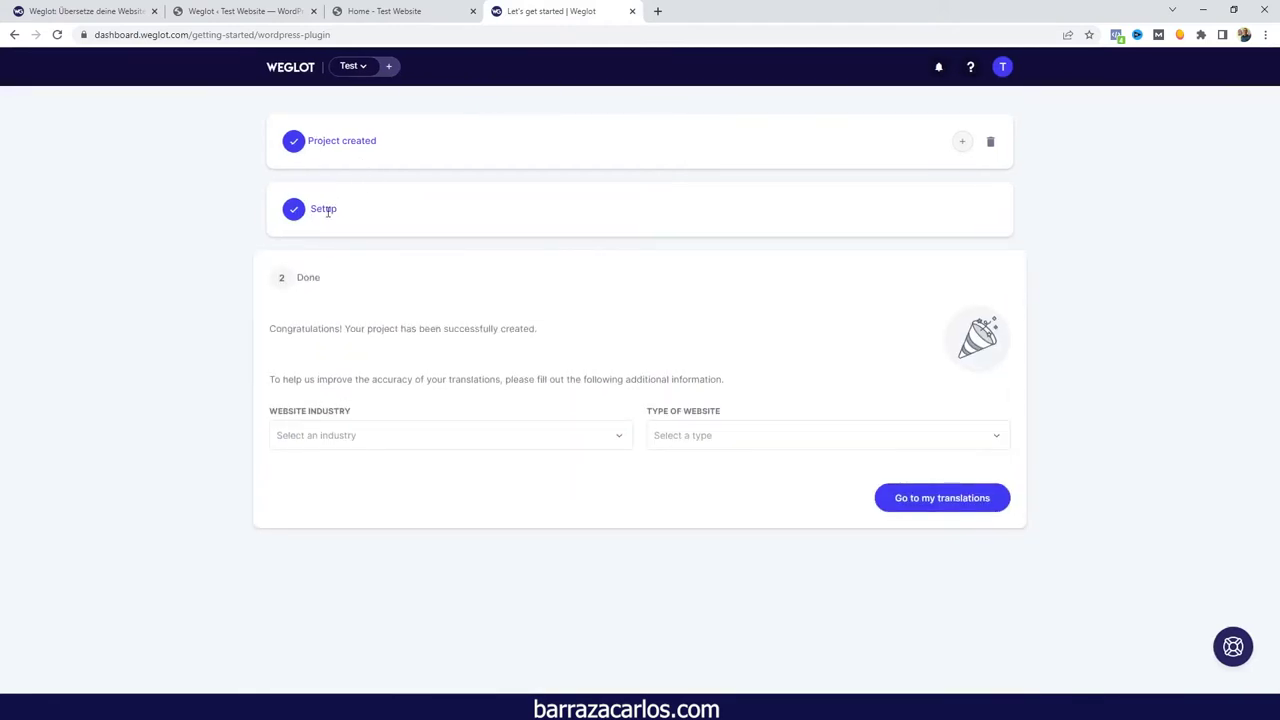
click(301, 435)
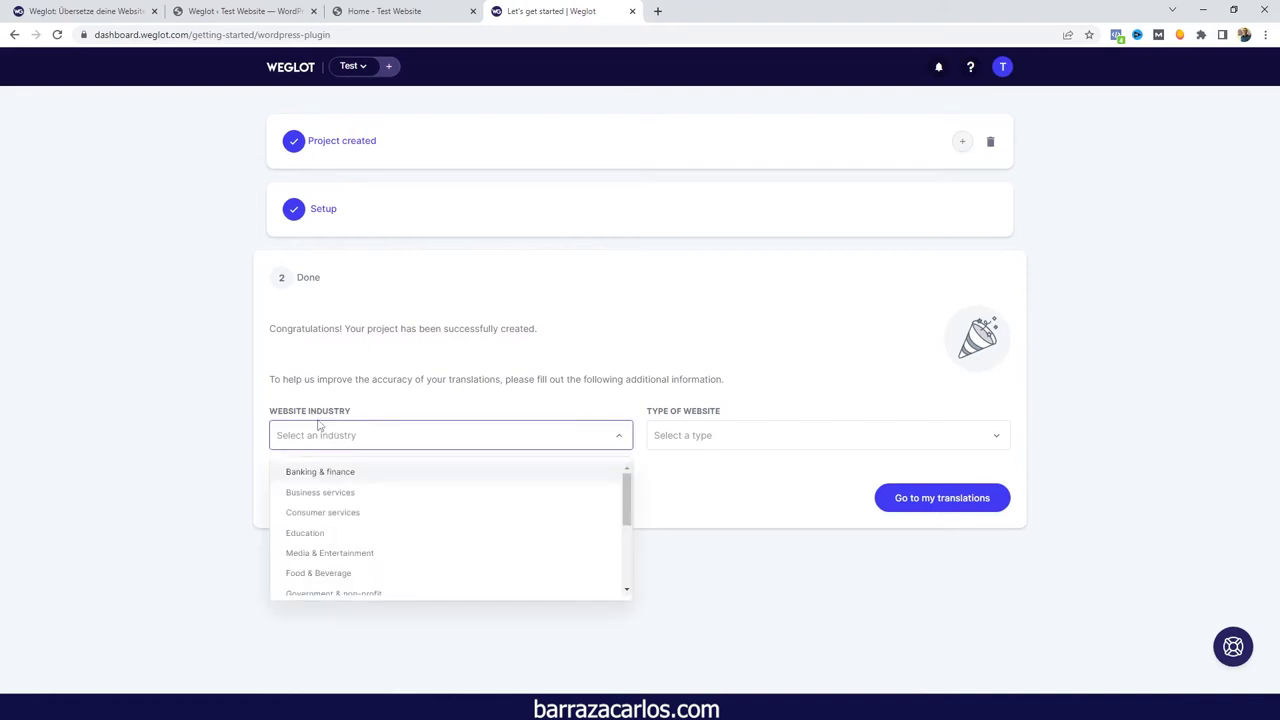
click(368, 493)
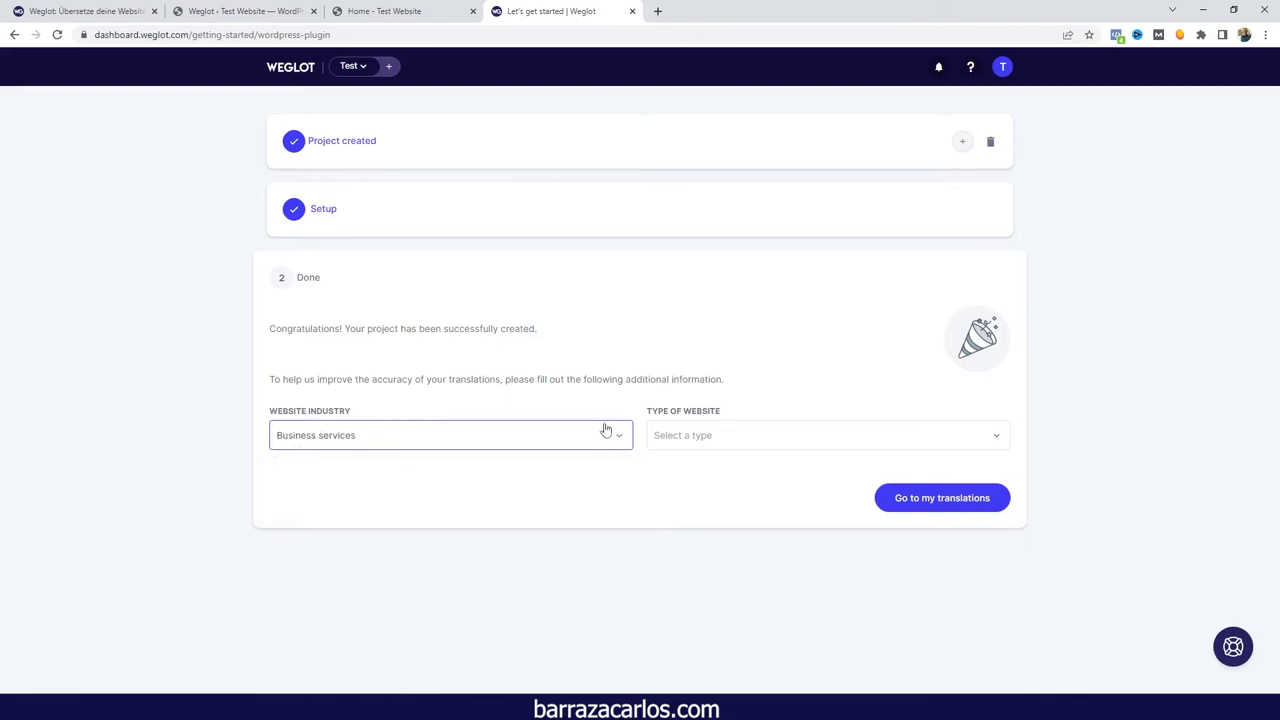
click(690, 432)
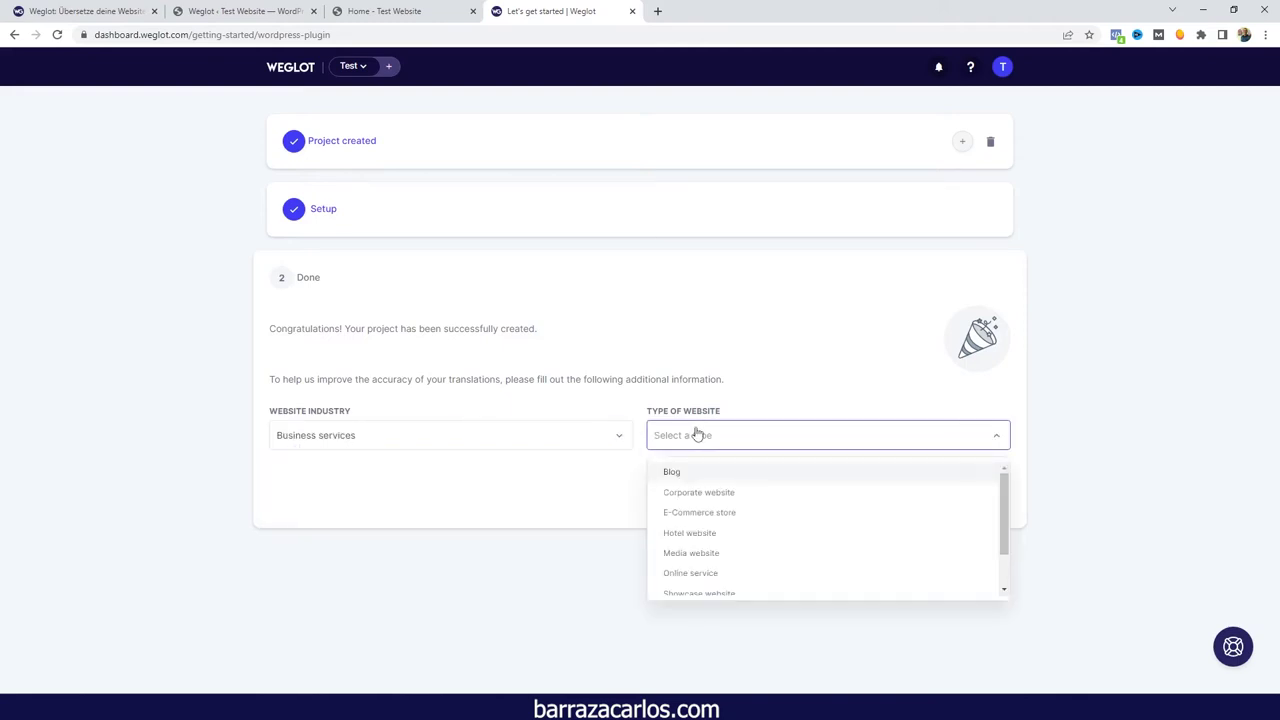
scroll(705, 505, down, 1)
scroll(714, 517, up, 1)
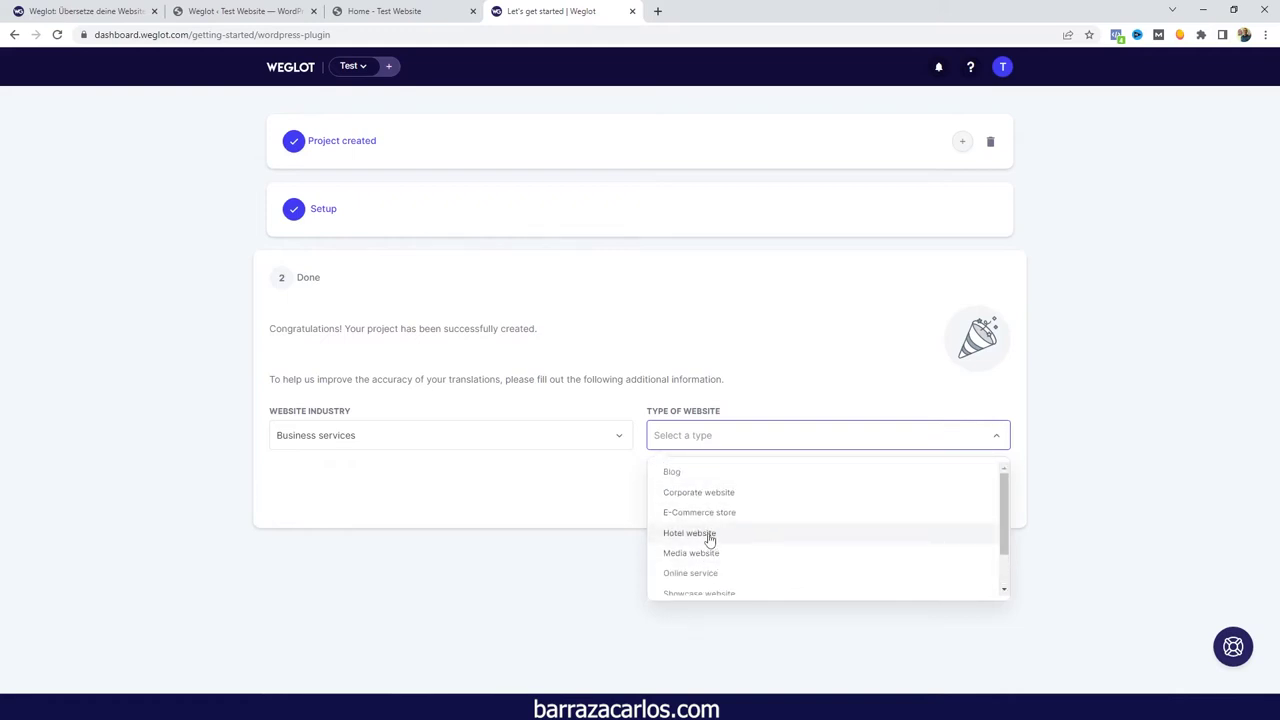
scroll(710, 540, down, 1)
scroll(716, 530, up, 1)
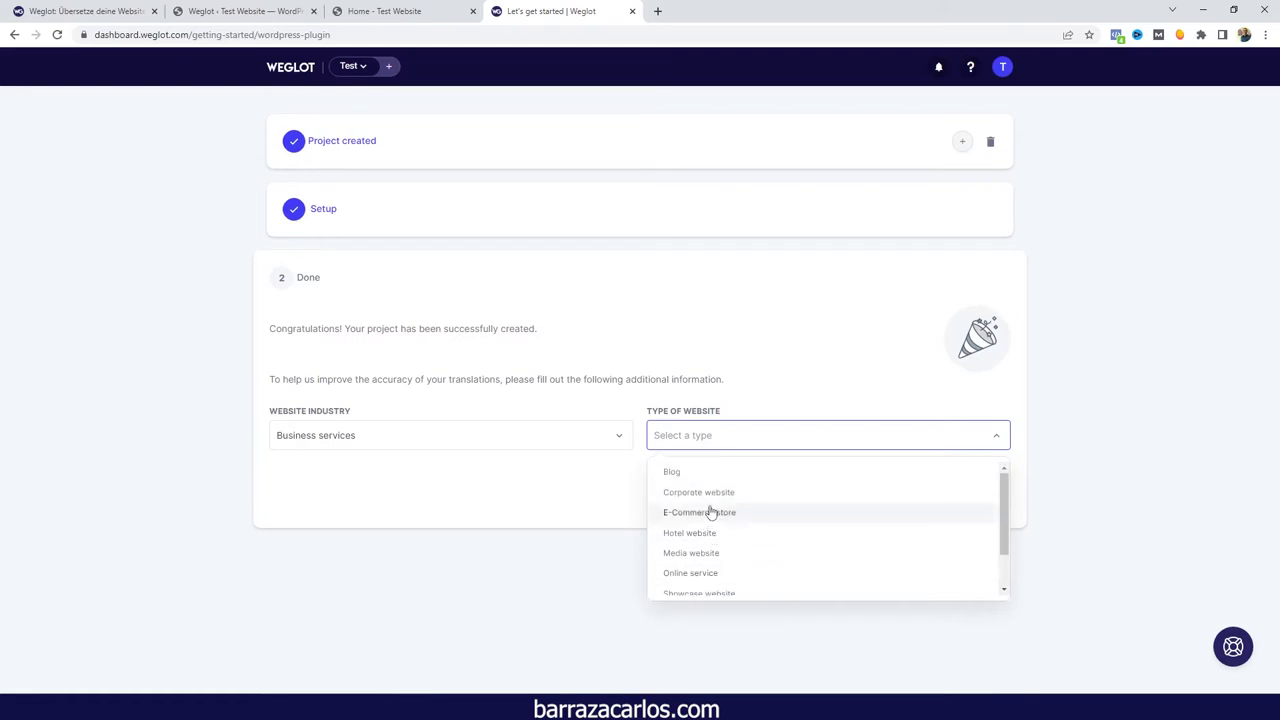
click(702, 514)
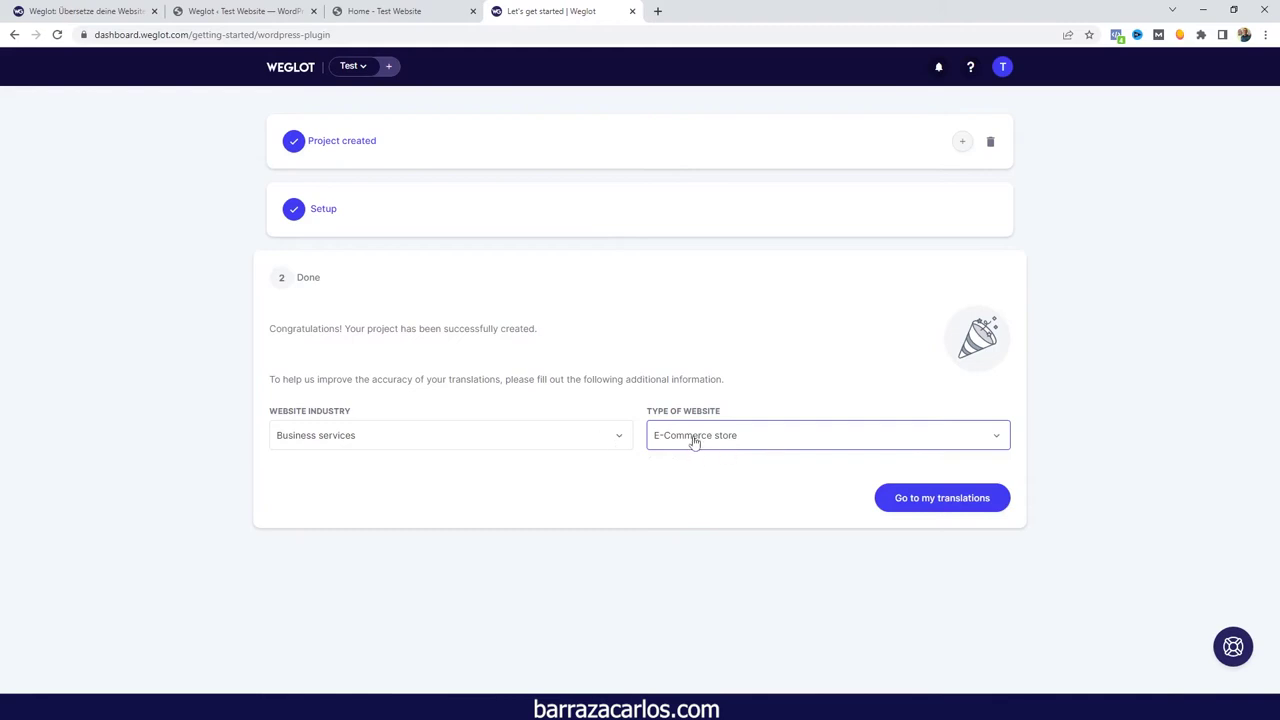
click(916, 502)
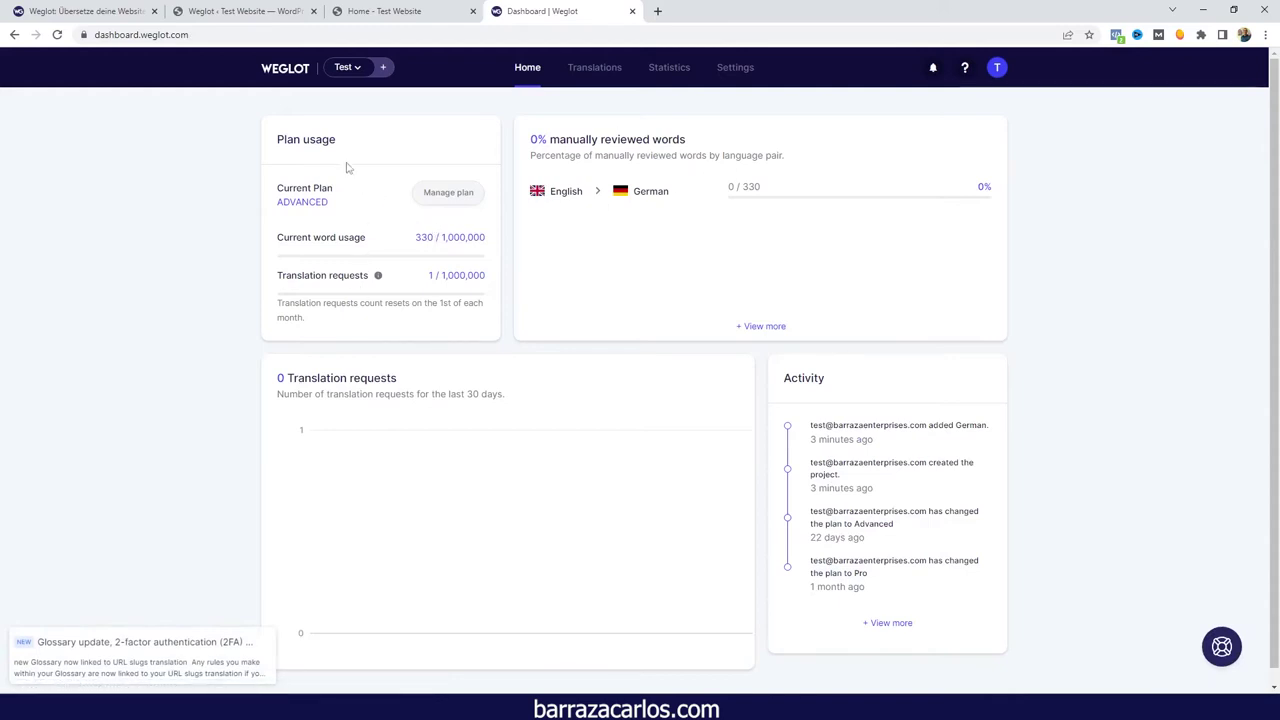
- Compare the limits of the current Advanced plan with the Extended plan's monthly price, and return to the dashboard home
click(432, 199)
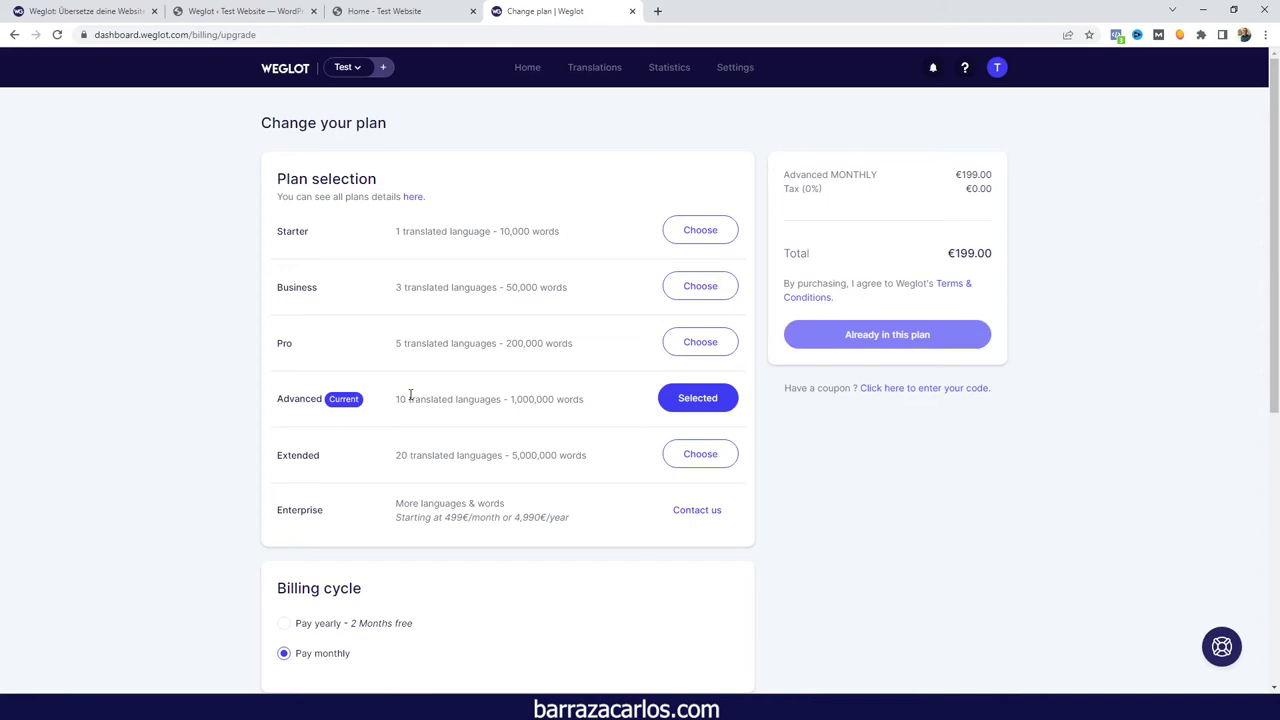
drag(409, 399, 396, 401)
drag(509, 397, 551, 398)
click(670, 456)
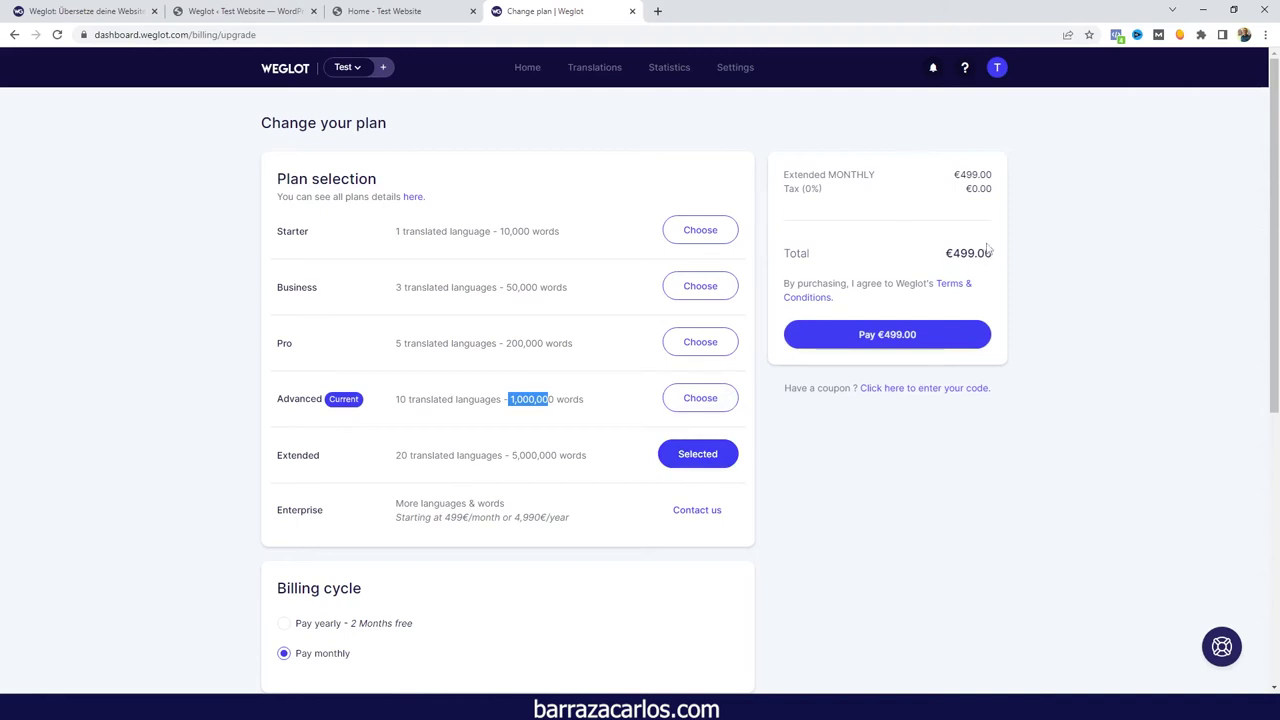
click(535, 80)
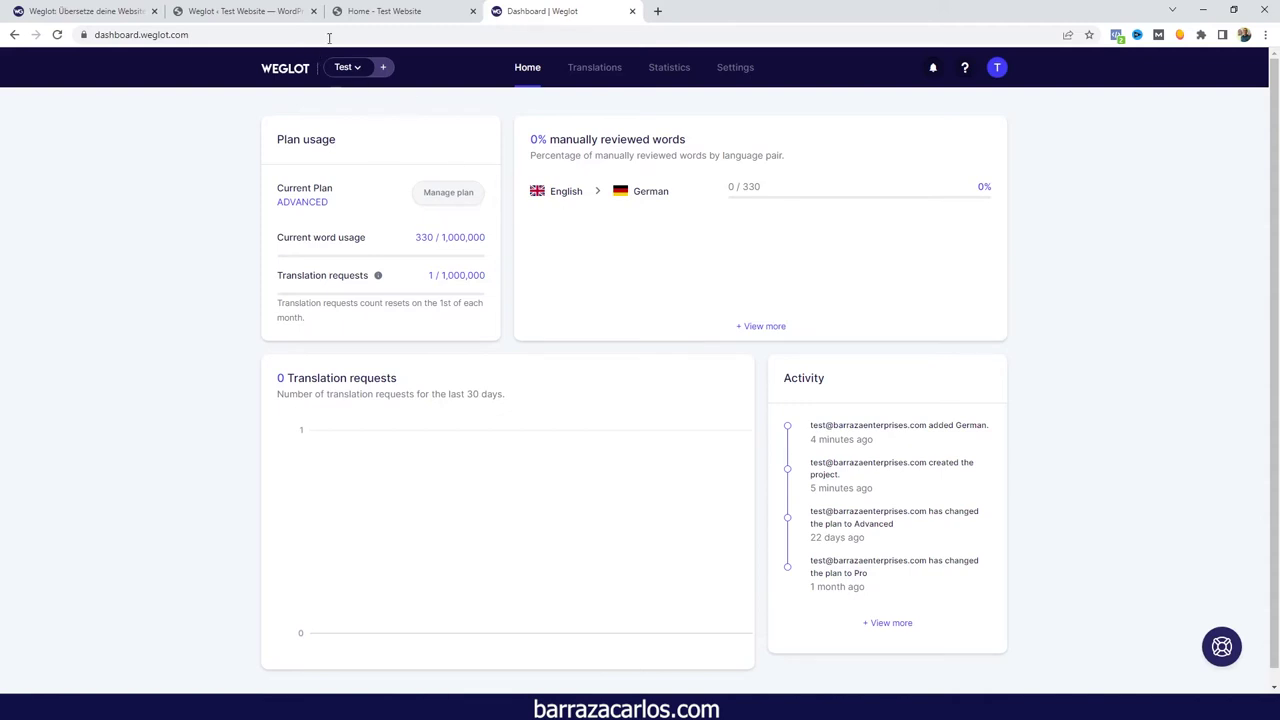
- Open the test website's home page, expand its language switcher and look through the English content of the whole page
click(360, 20)
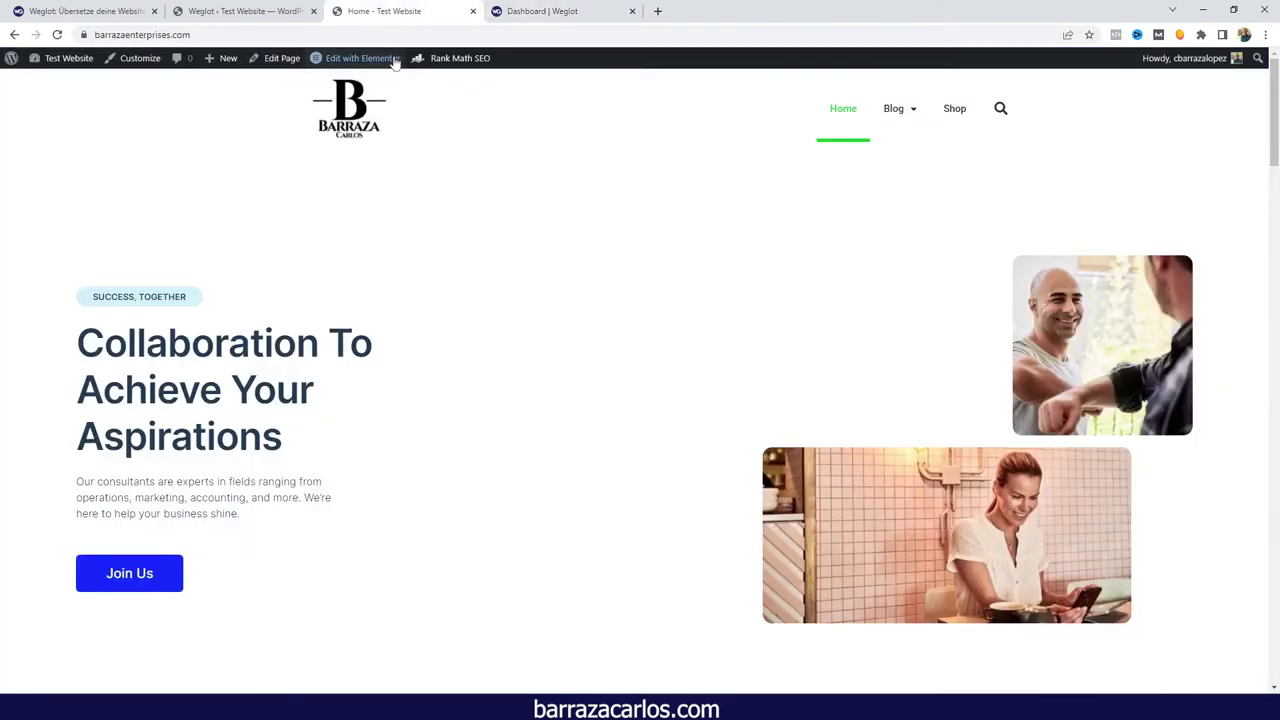
mouse_move(395, 66)
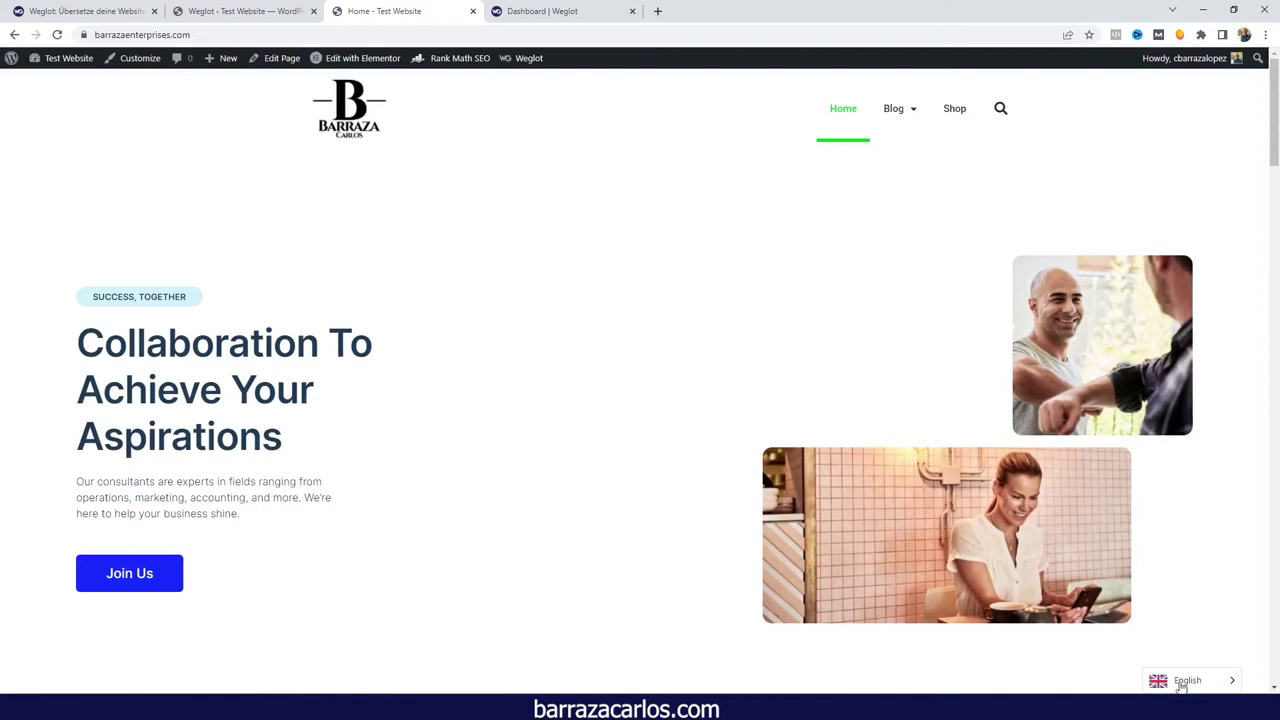
click(1181, 684)
scroll(557, 406, down, 6)
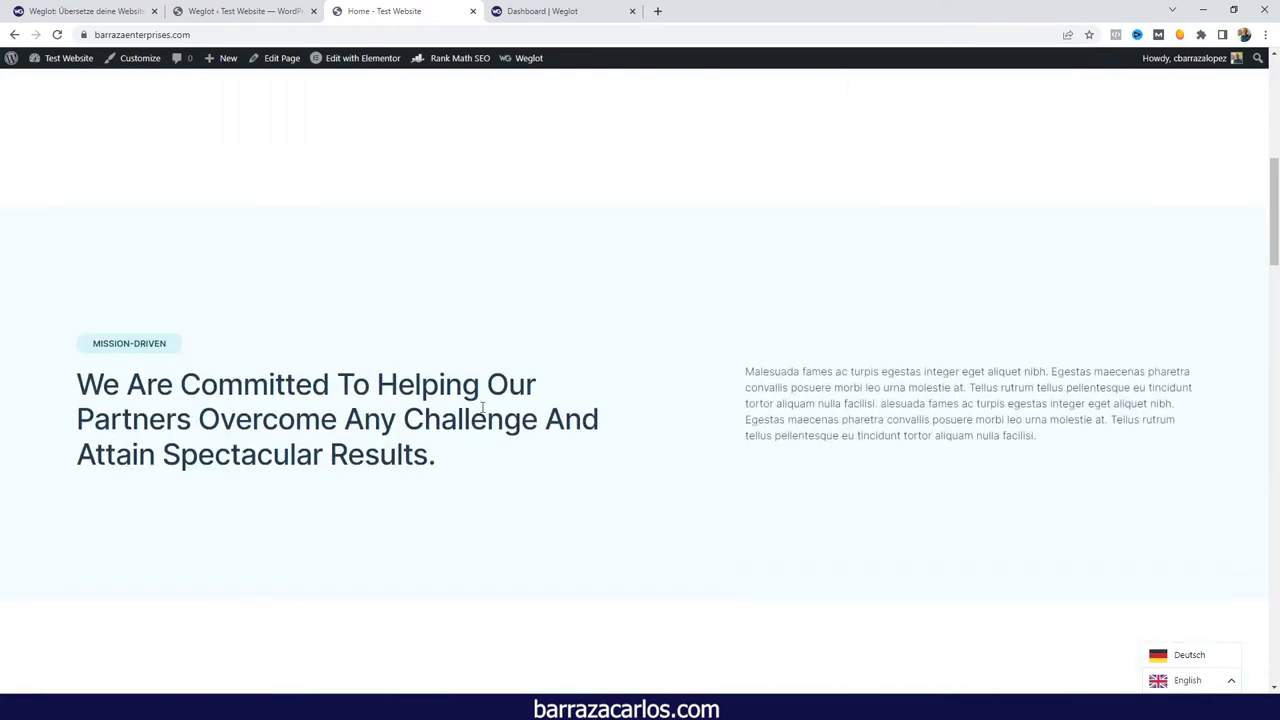
scroll(646, 449, down, 2)
scroll(659, 394, down, 3)
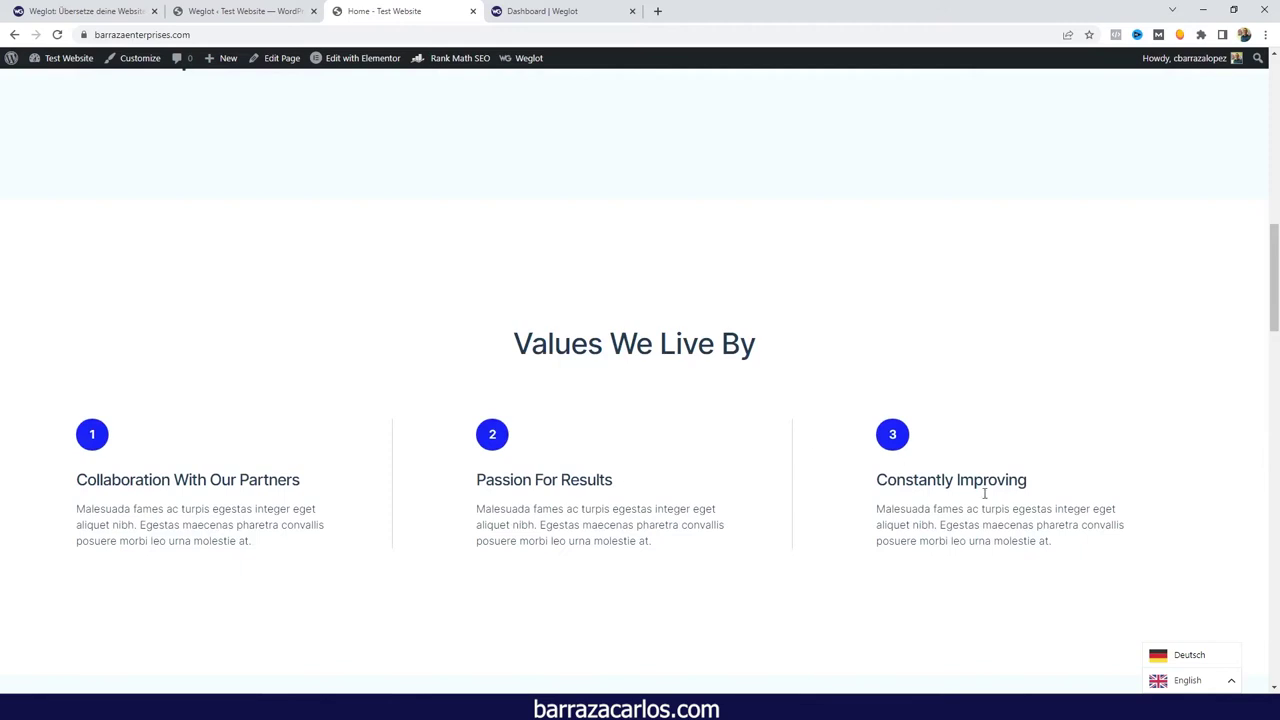
scroll(984, 493, down, 4)
scroll(280, 449, down, 2)
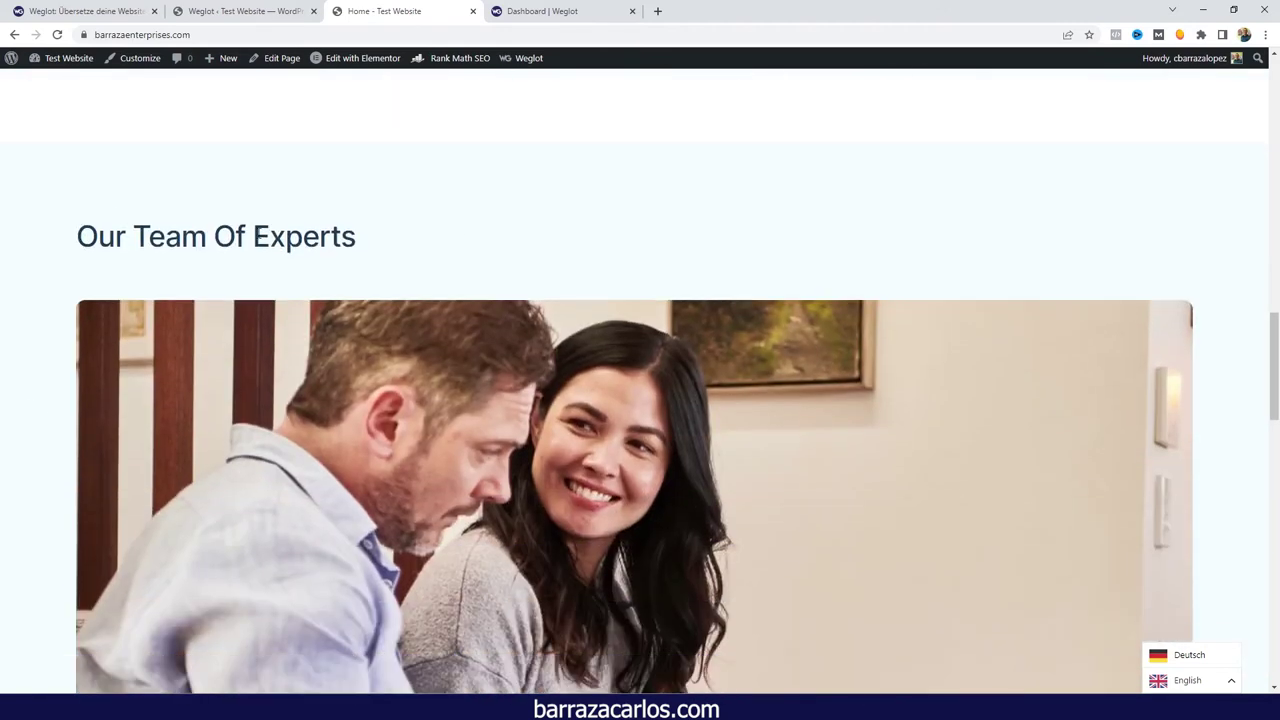
scroll(693, 342, down, 5)
scroll(1234, 437, up, 1)
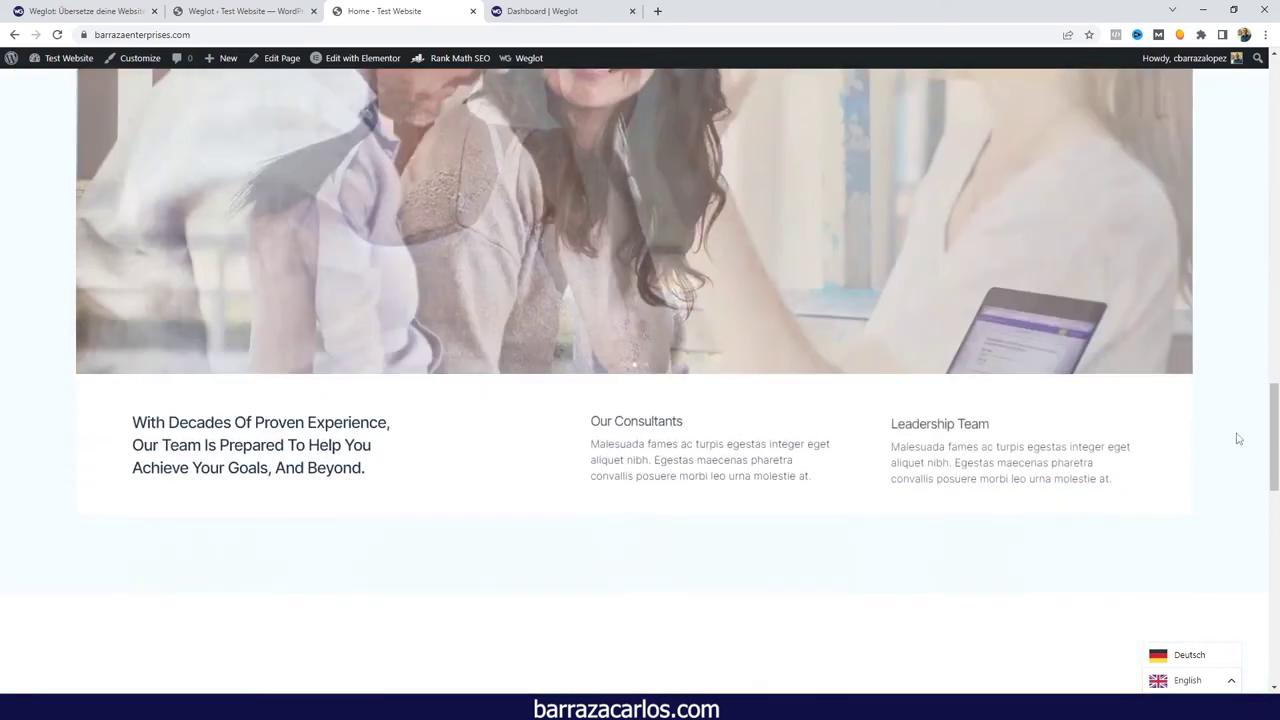
scroll(1238, 438, down, 4)
scroll(1238, 438, up, 15)
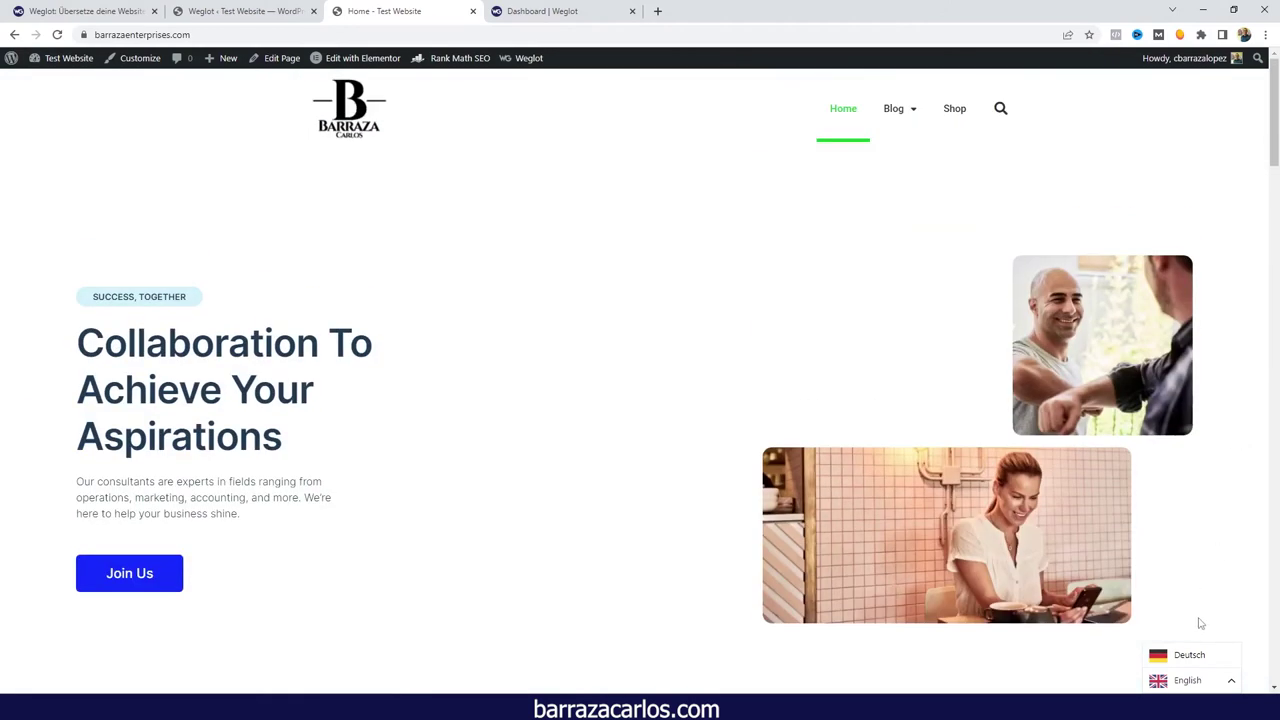
- Switch the home page to Deutsch and check the translated headings and paragraphs down the page
click(1188, 658)
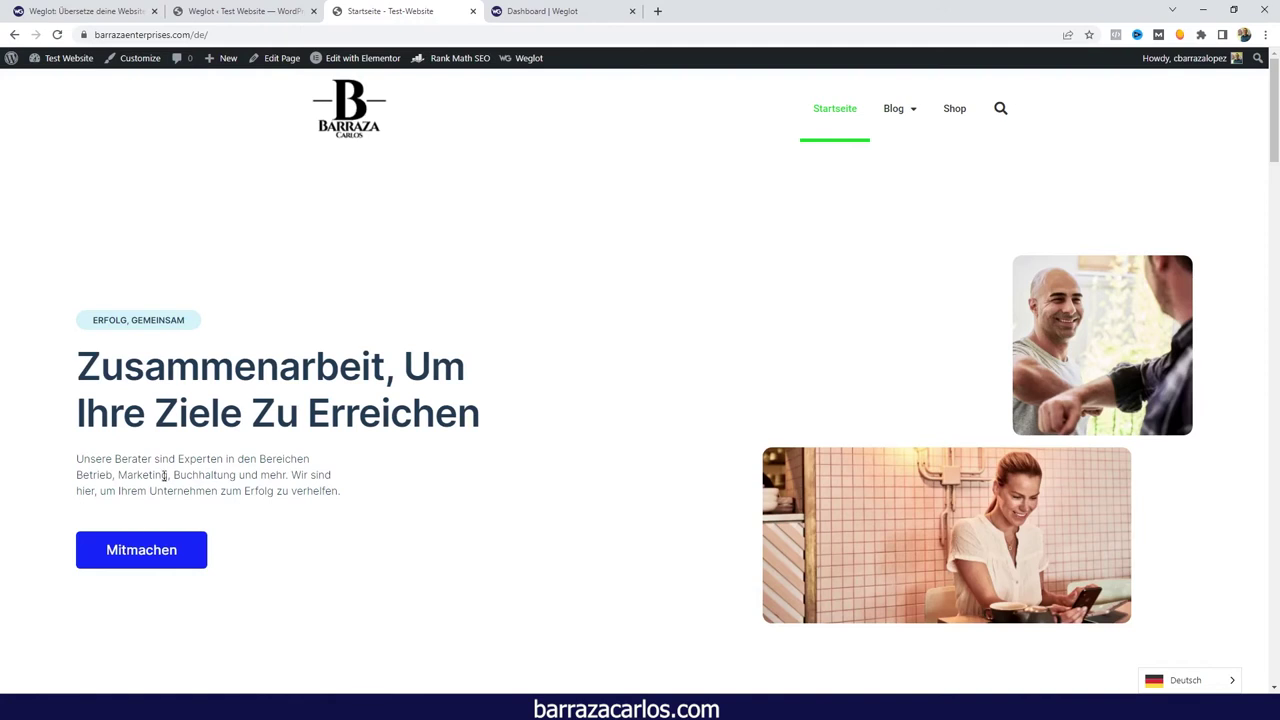
drag(92, 370, 505, 430)
click(456, 447)
drag(370, 500, 80, 459)
click(79, 458)
scroll(460, 410, down, 5)
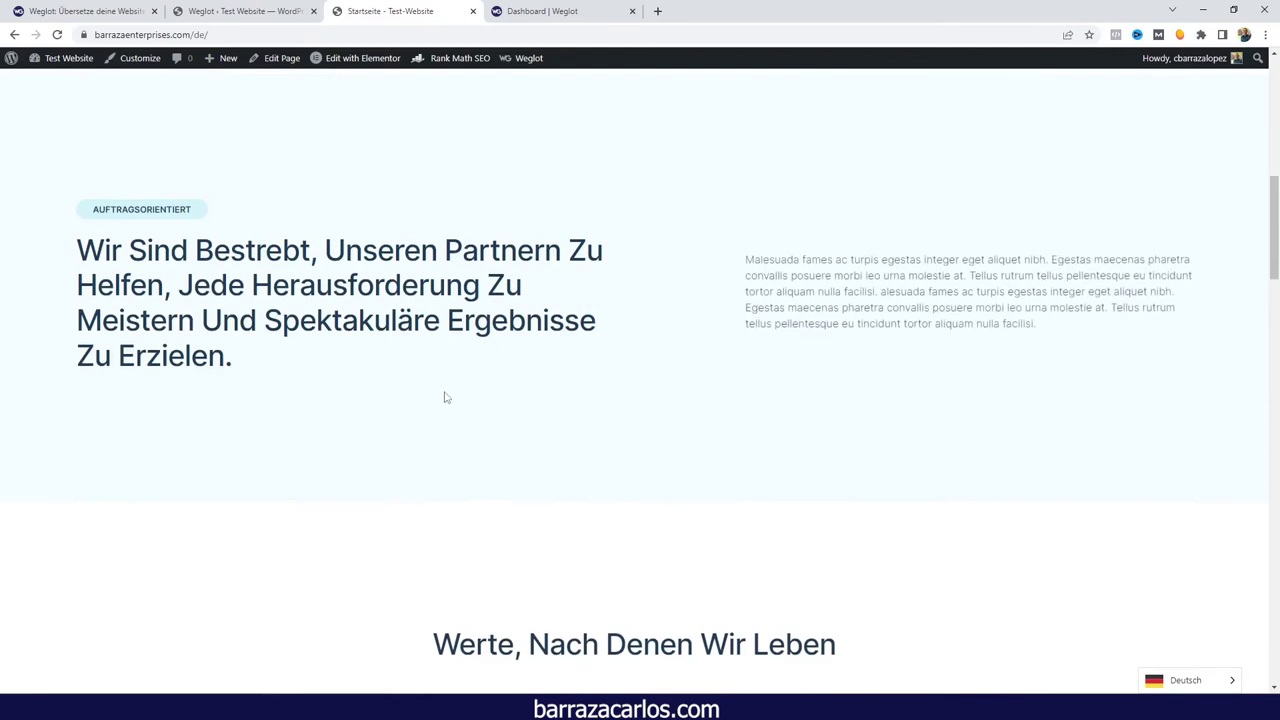
scroll(446, 397, down, 4)
scroll(620, 400, down, 4)
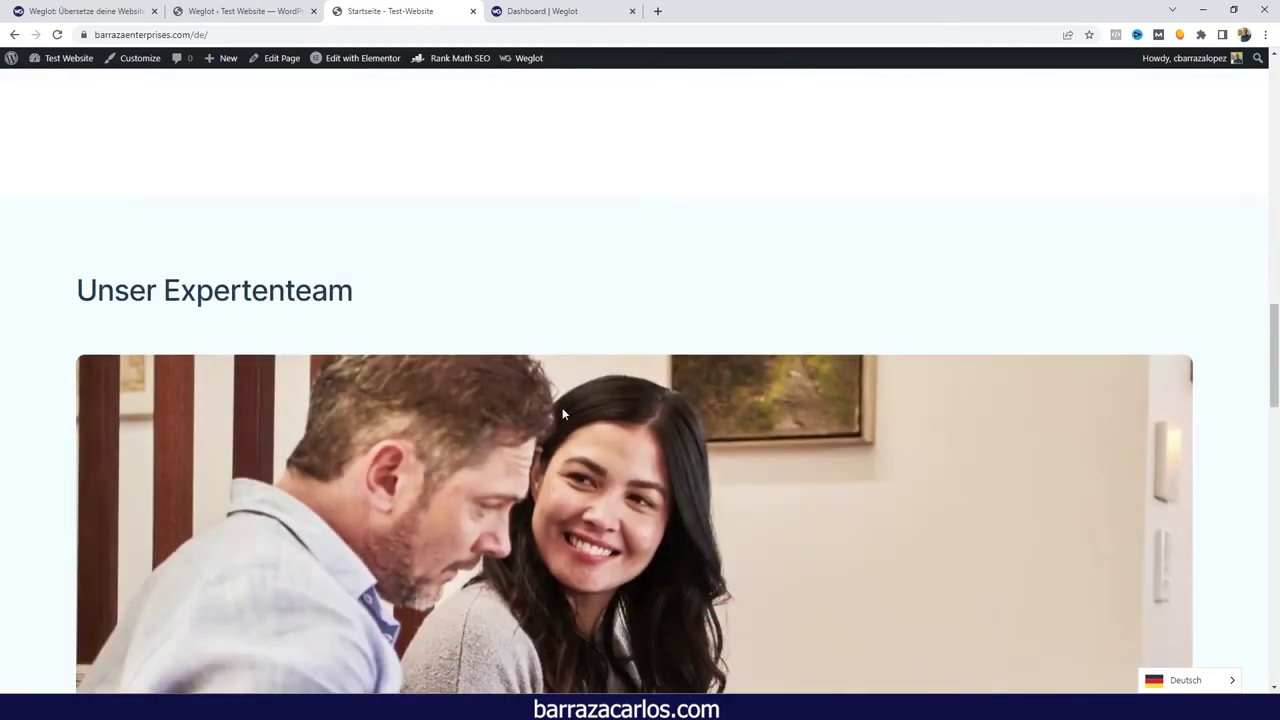
scroll(560, 426, down, 4)
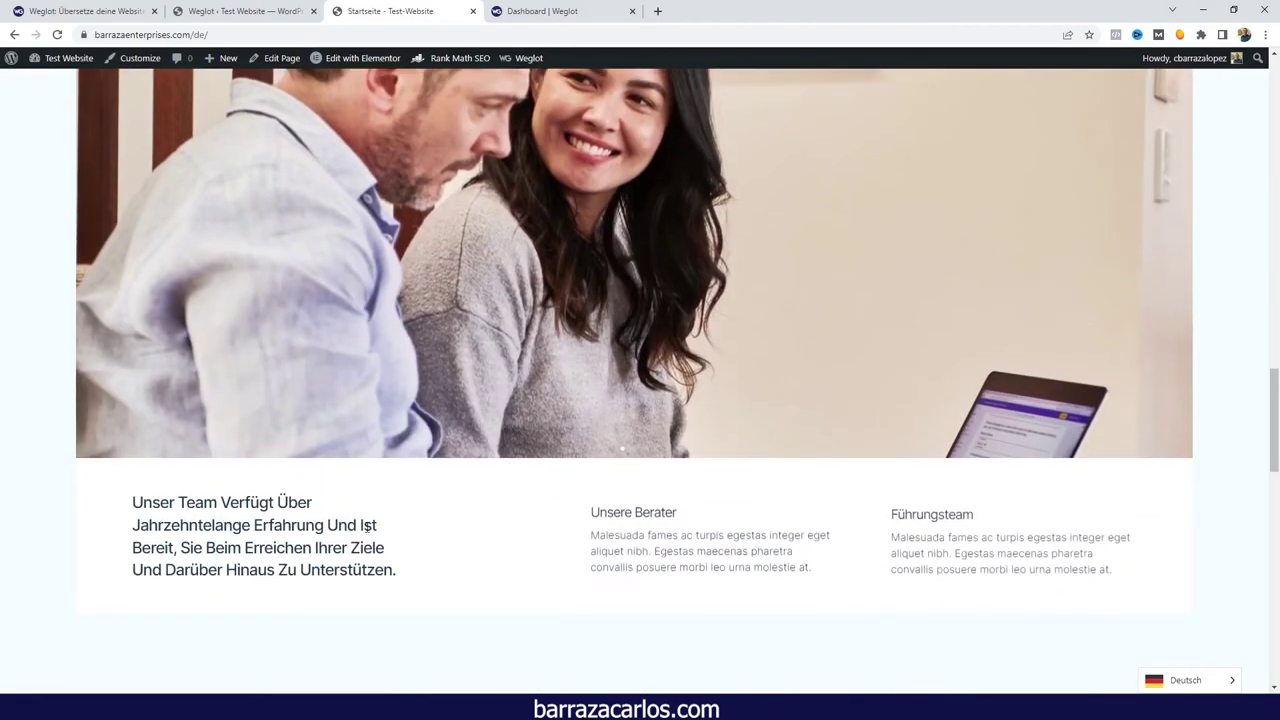
drag(1273, 425, 1275, 120)
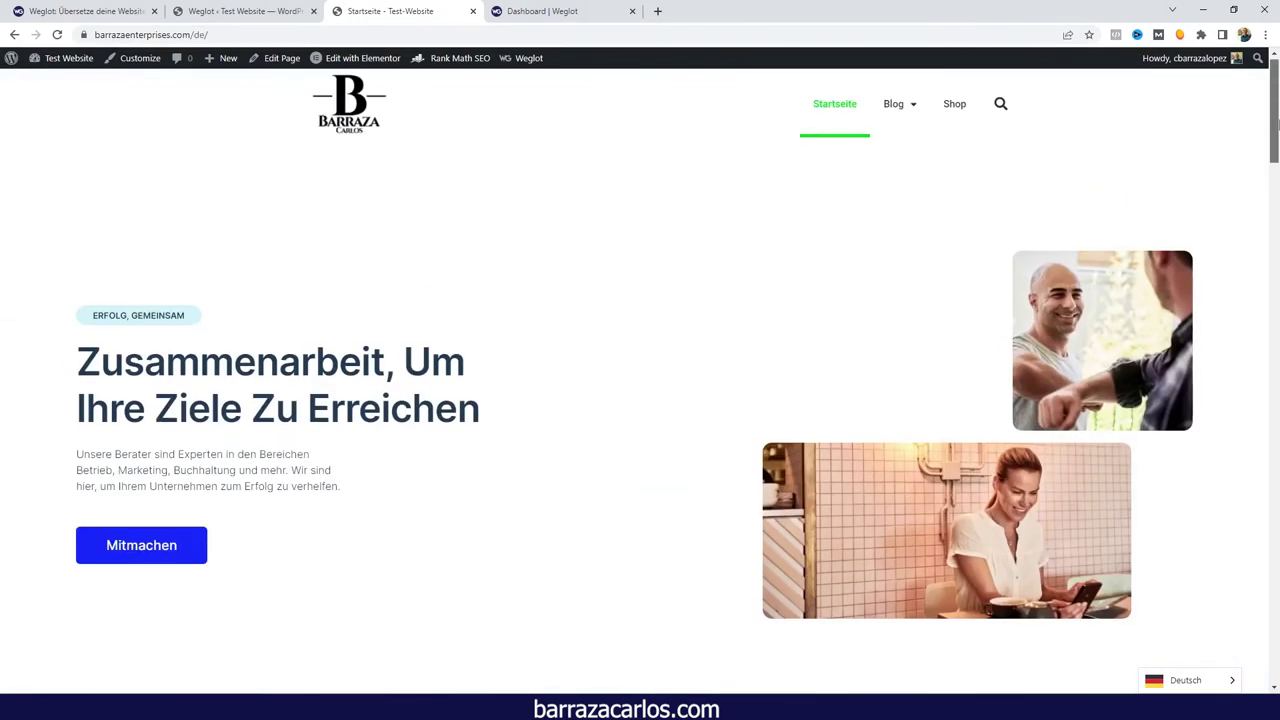
- Open the German blog archive and view the article "5 Tipps für internationale SEO für Unternehmen"
click(901, 118)
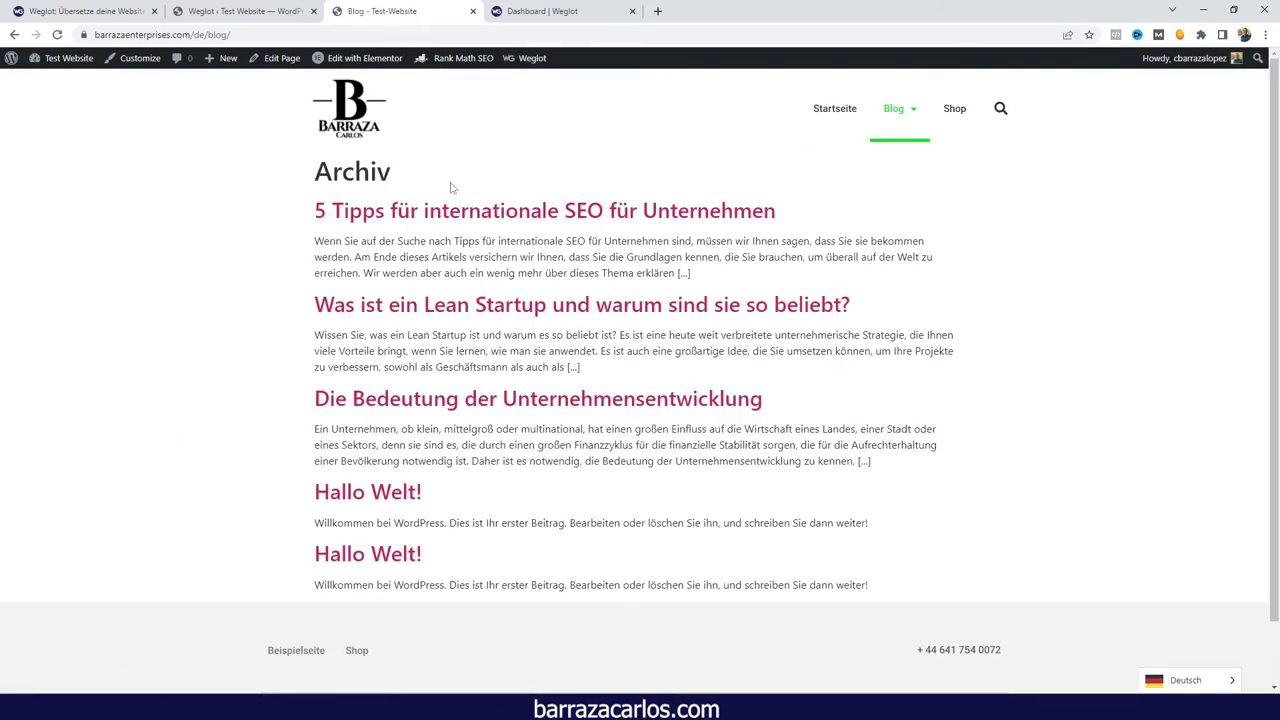
click(419, 218)
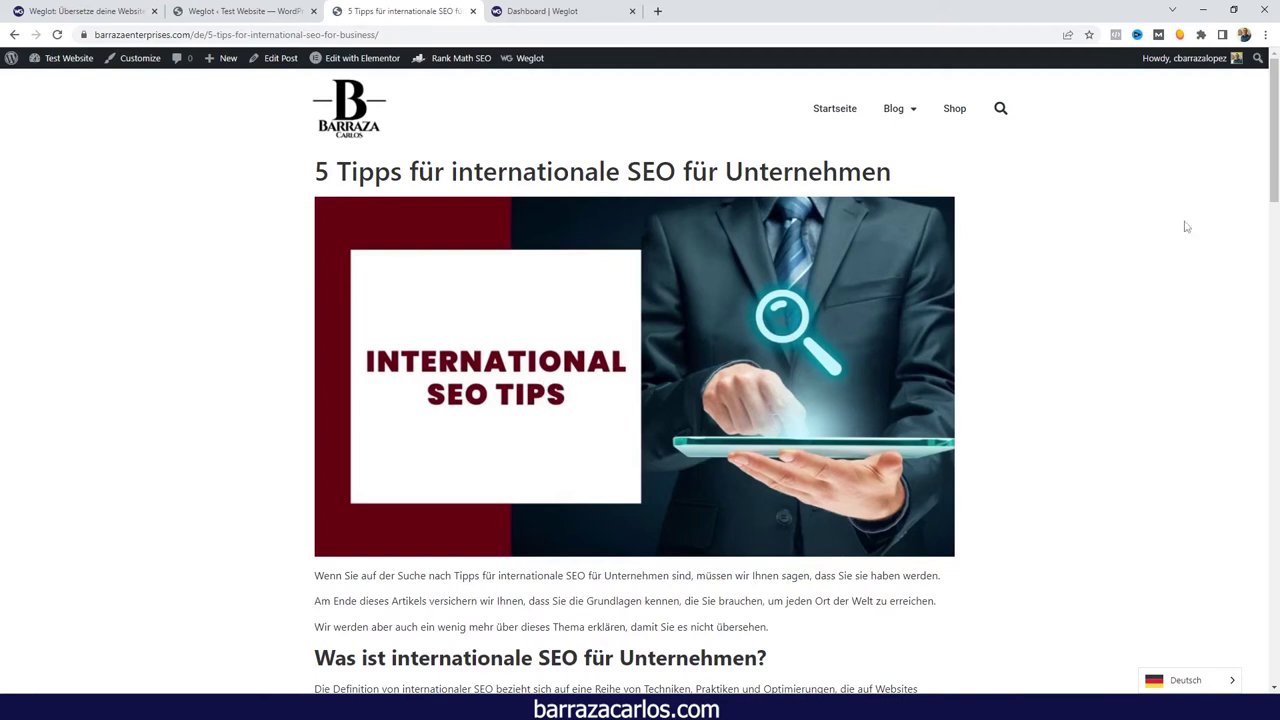
mouse_move(1275, 198)
mouse_down()
mouse_move(1277, 658)
mouse_move(1277, 185)
mouse_up()
- Open the Lean Startup blog article and check its German translation down to the comment form
mouse_move(894, 122)
click(908, 192)
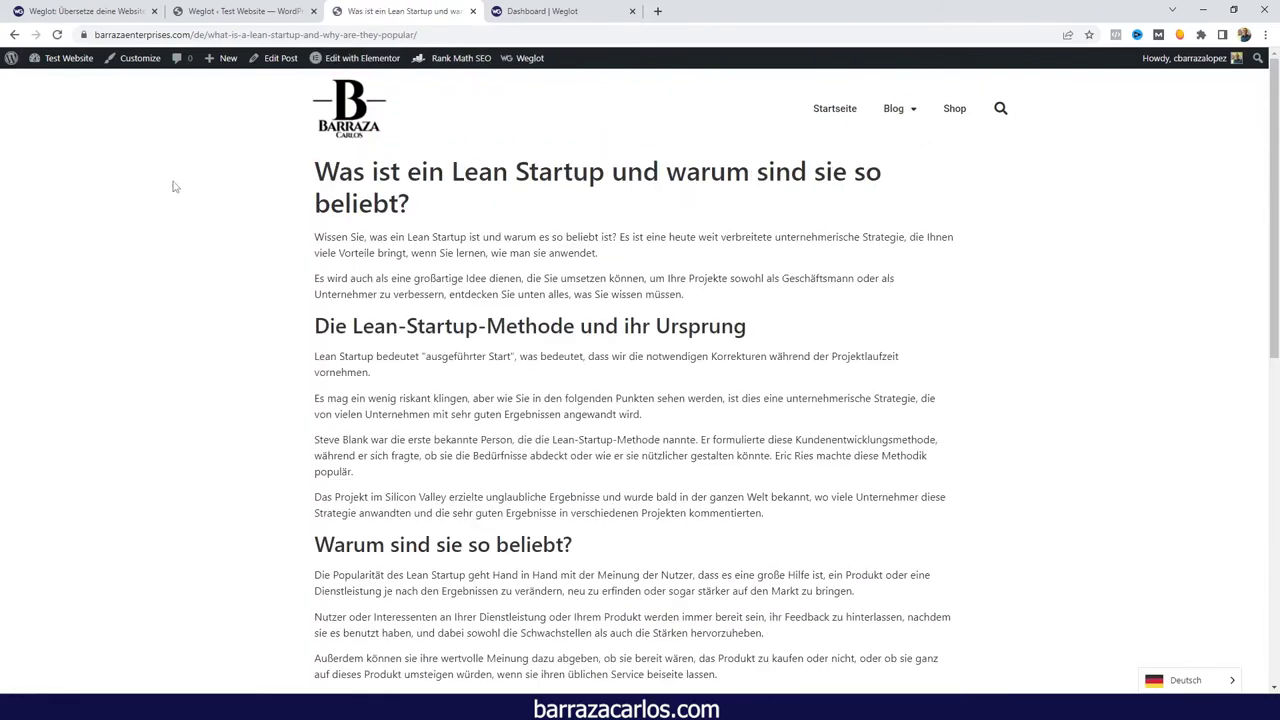
scroll(940, 295, down, 7)
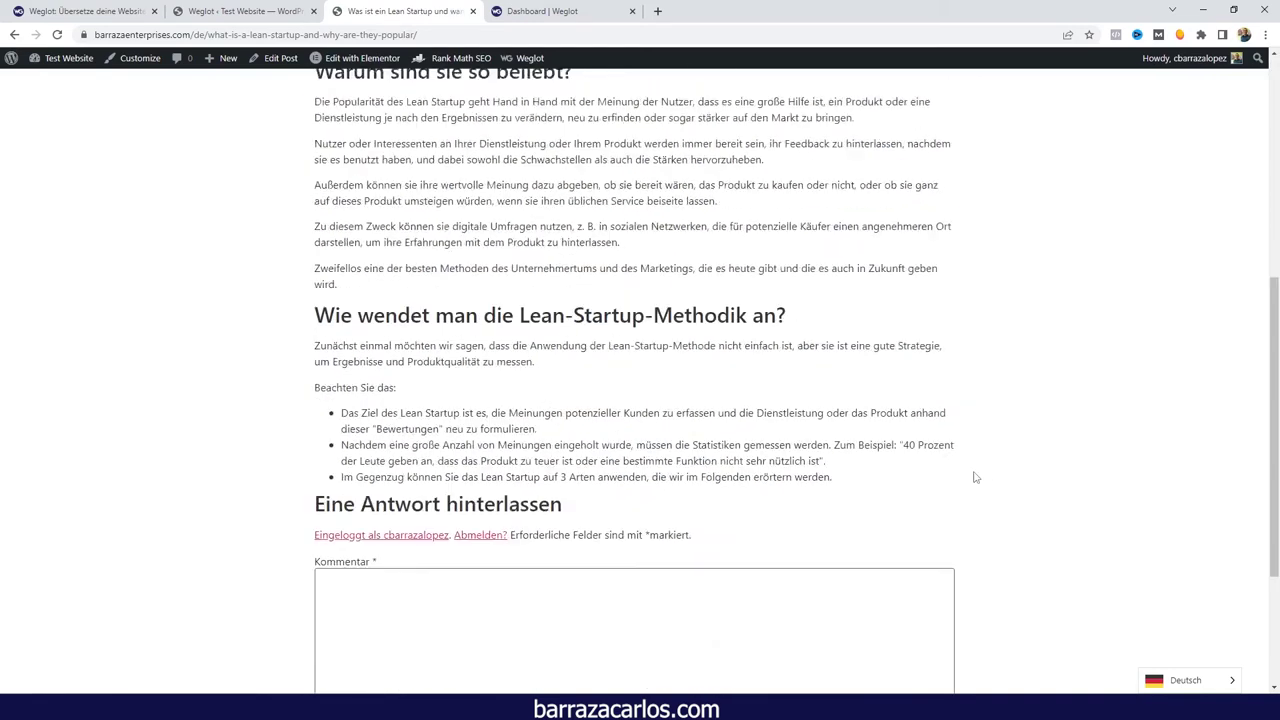
scroll(971, 523, up, 4)
scroll(974, 520, up, 3)
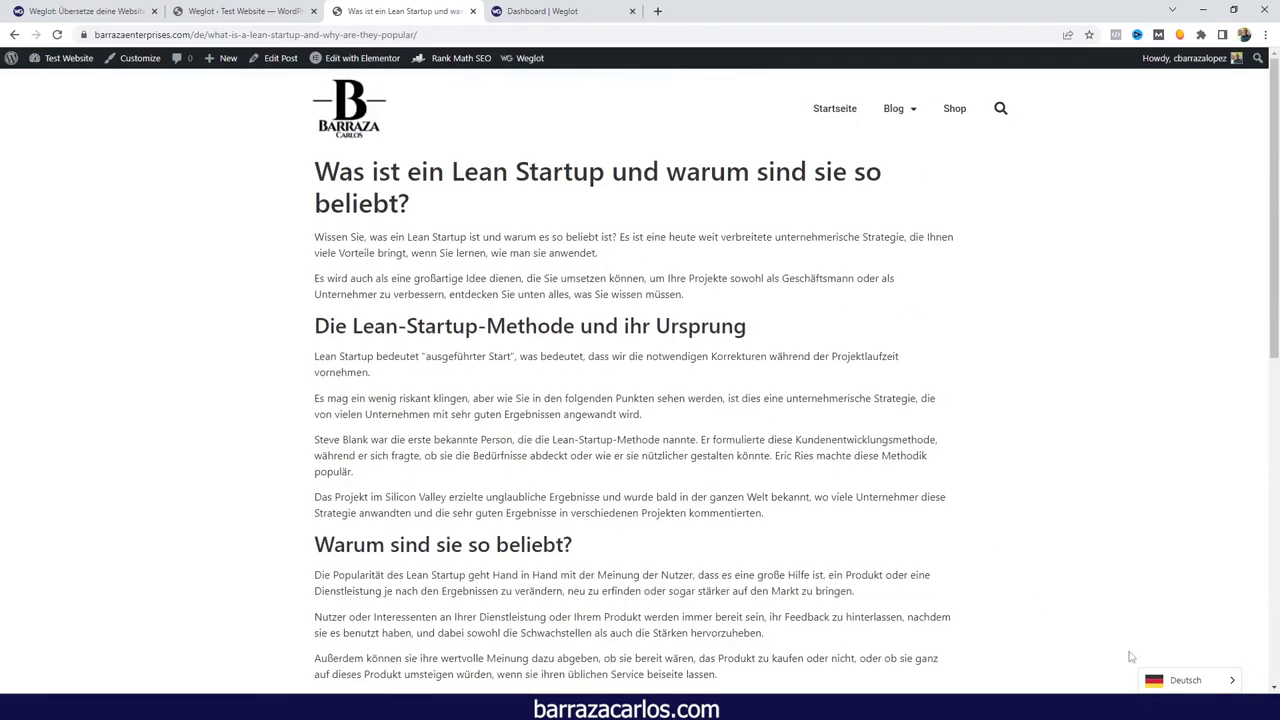
- Switch the Lean Startup article to English for comparison and back to Deutsch
click(1196, 671)
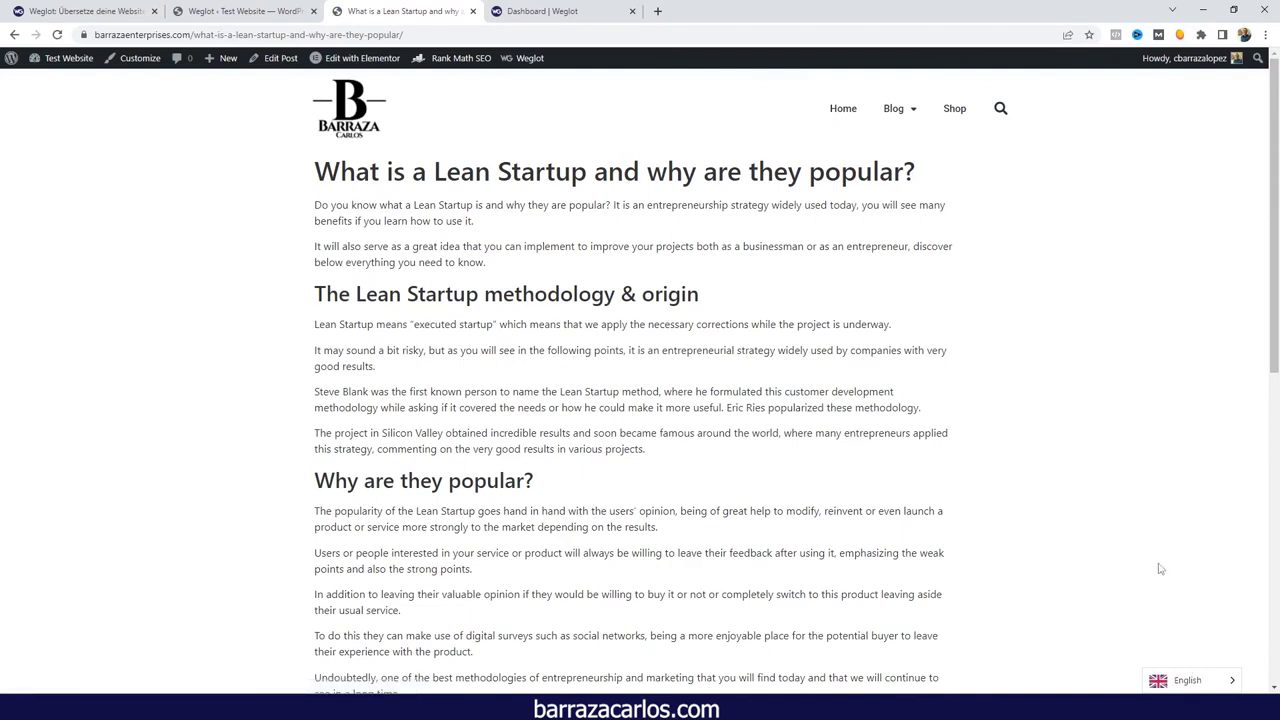
mouse_move(1189, 680)
click(1186, 656)
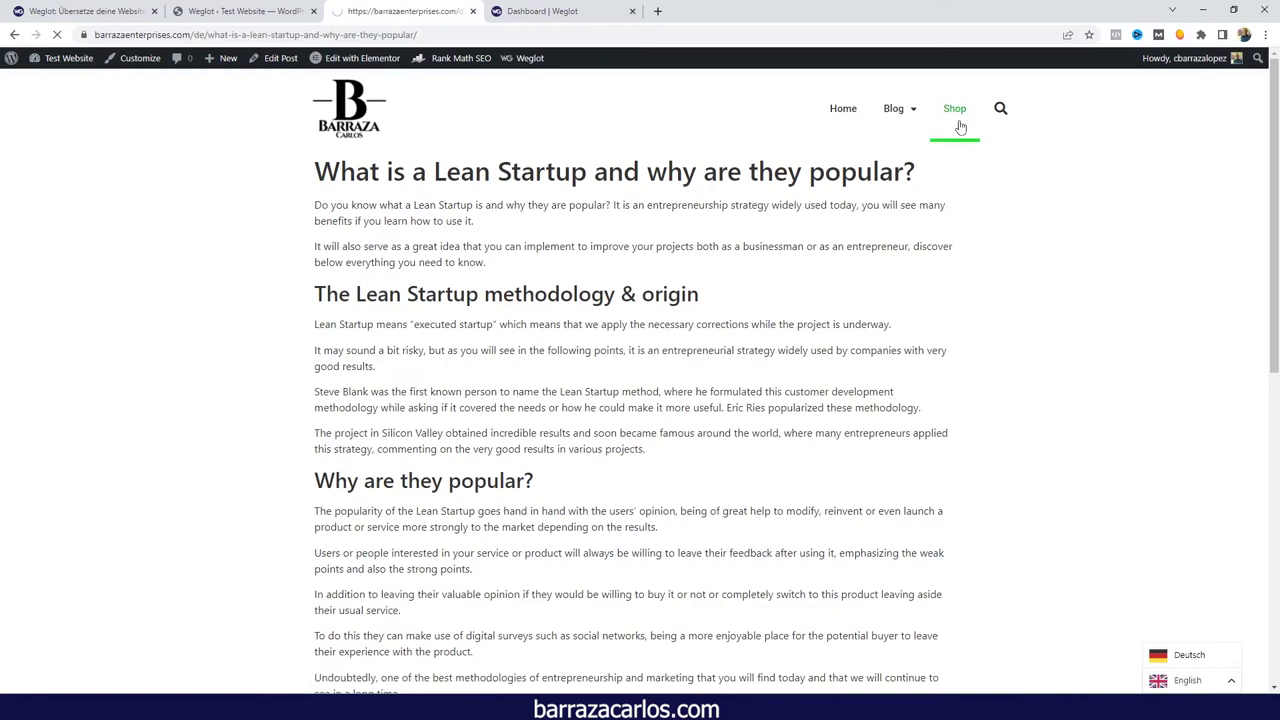
- Open the German shop page and go to the product "Abscheulicher Hoodie"
click(955, 110)
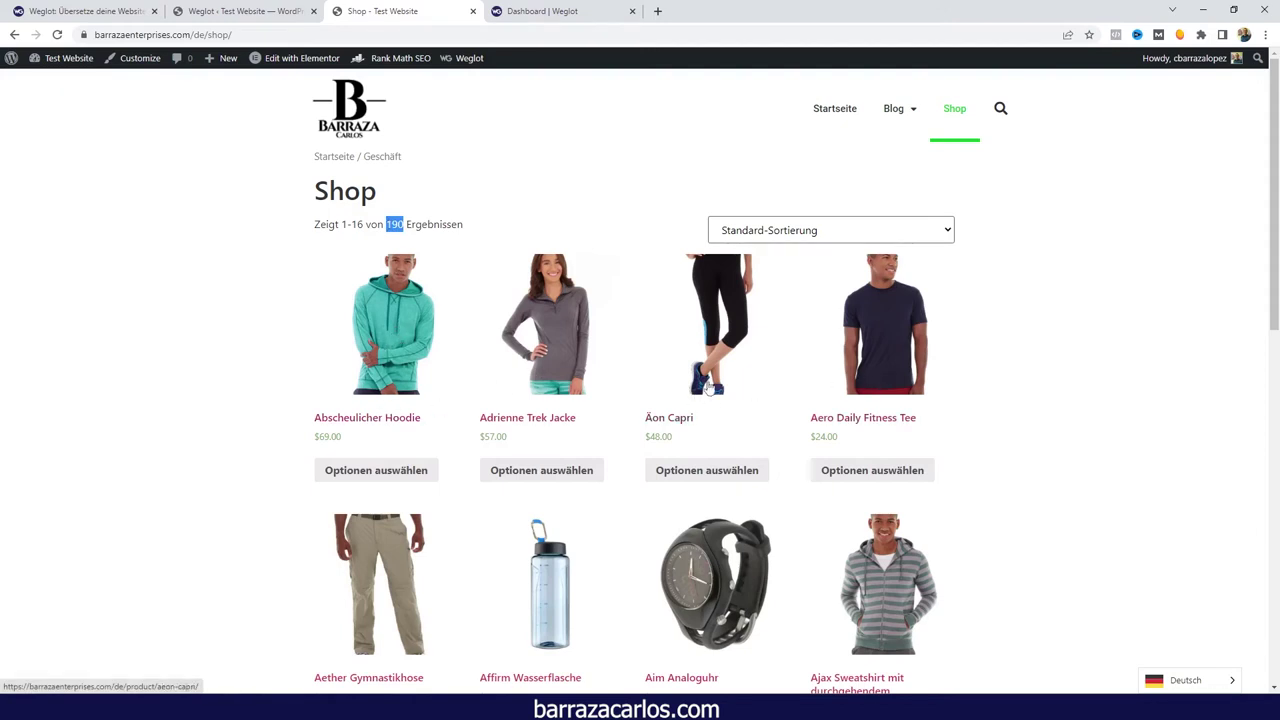
scroll(705, 390, down, 1)
click(430, 360)
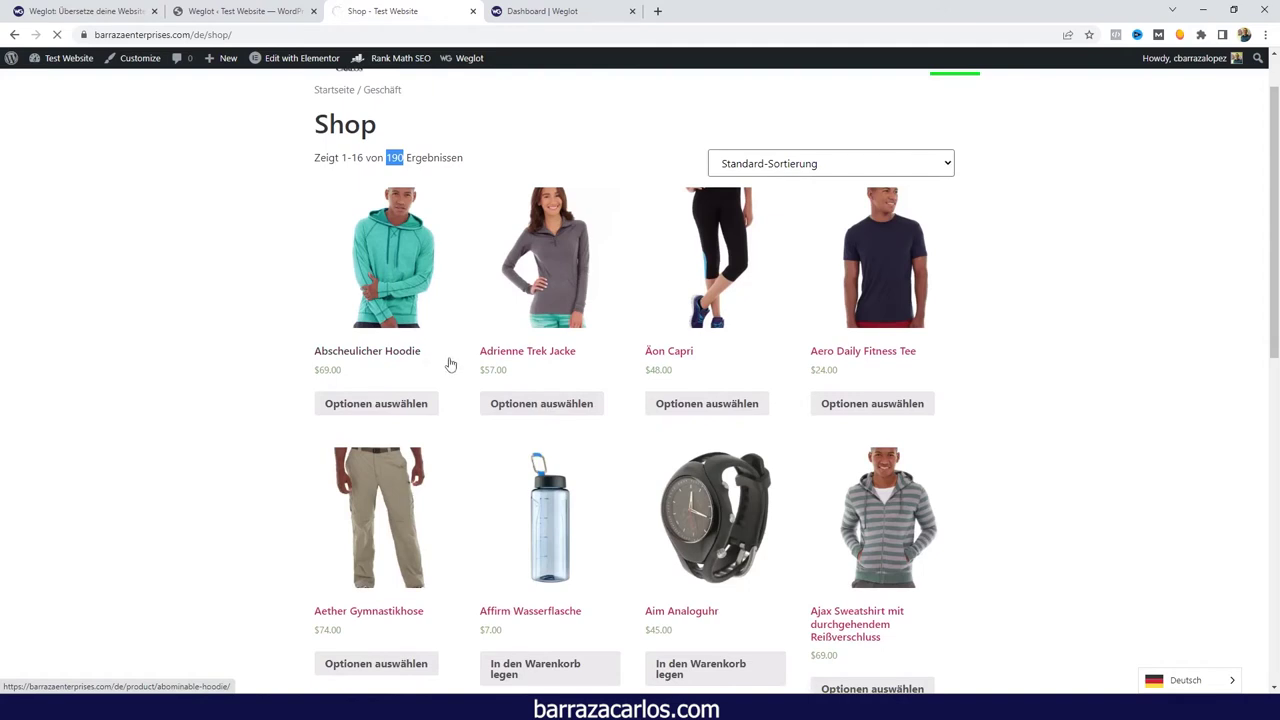
- Examine the translated title, short description and Beschreibung text of the hoodie product
drag(648, 191, 817, 191)
click(880, 190)
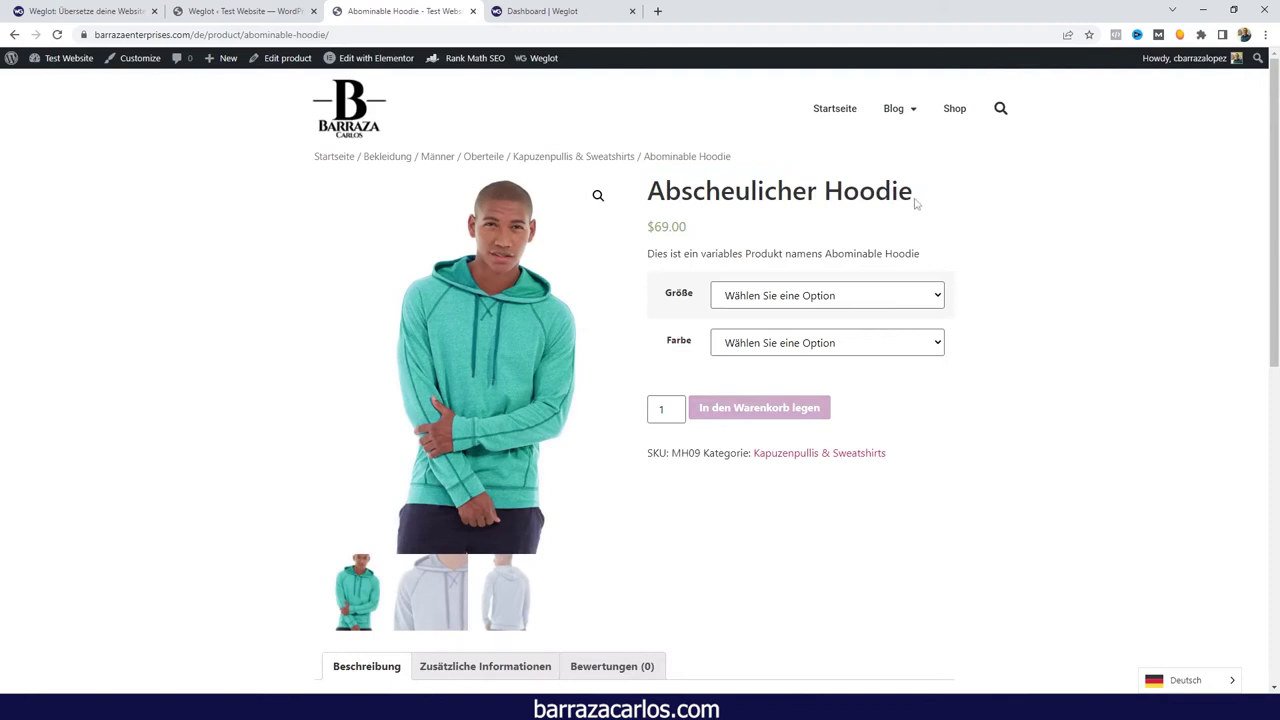
drag(934, 257, 648, 258)
scroll(648, 258, down, 1)
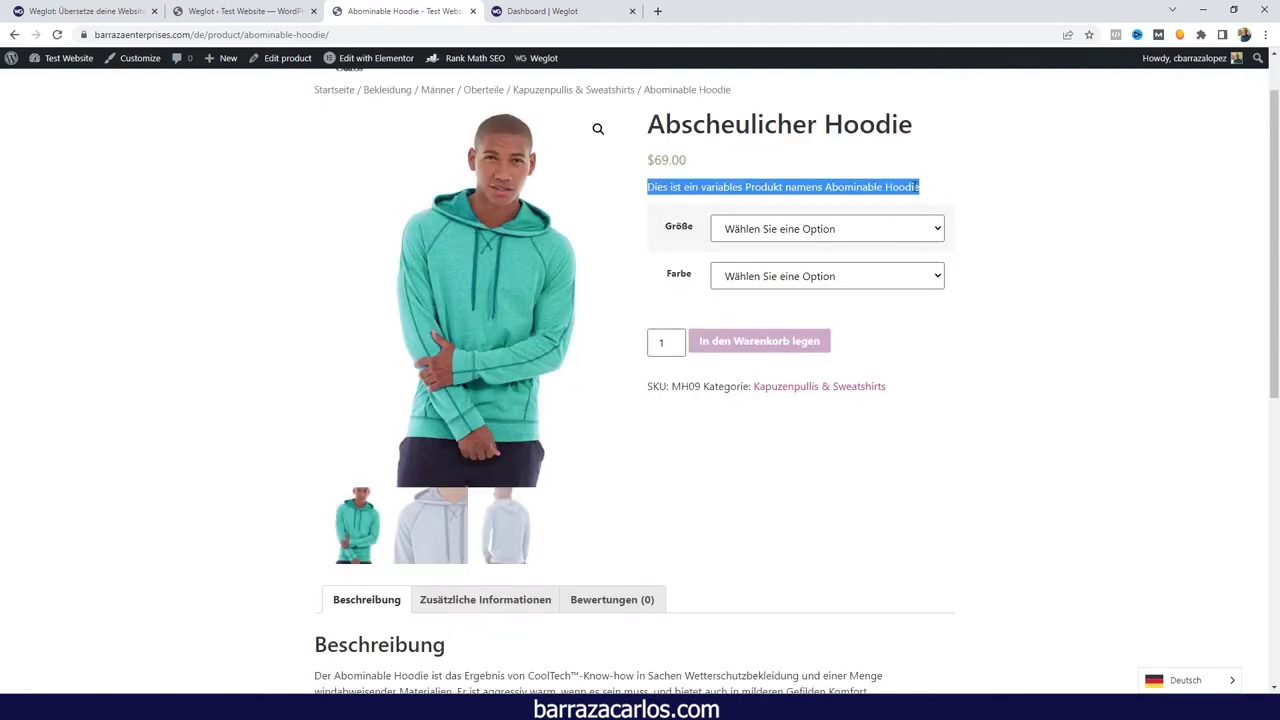
scroll(877, 229, down, 3)
drag(488, 514, 330, 420)
click(330, 420)
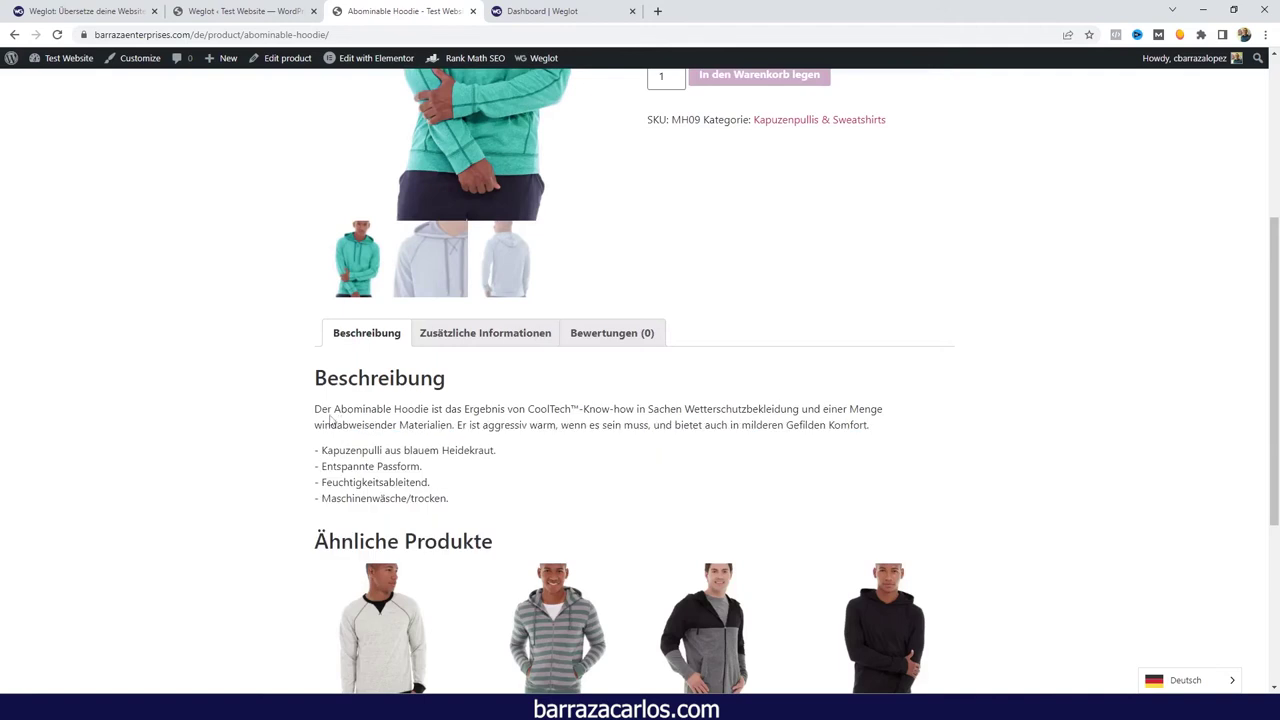
- View the hoodie's Zusätzliche Informationen and open the related product "Grayson Sweatshirt mit Rundhalsausschnitt"
click(469, 332)
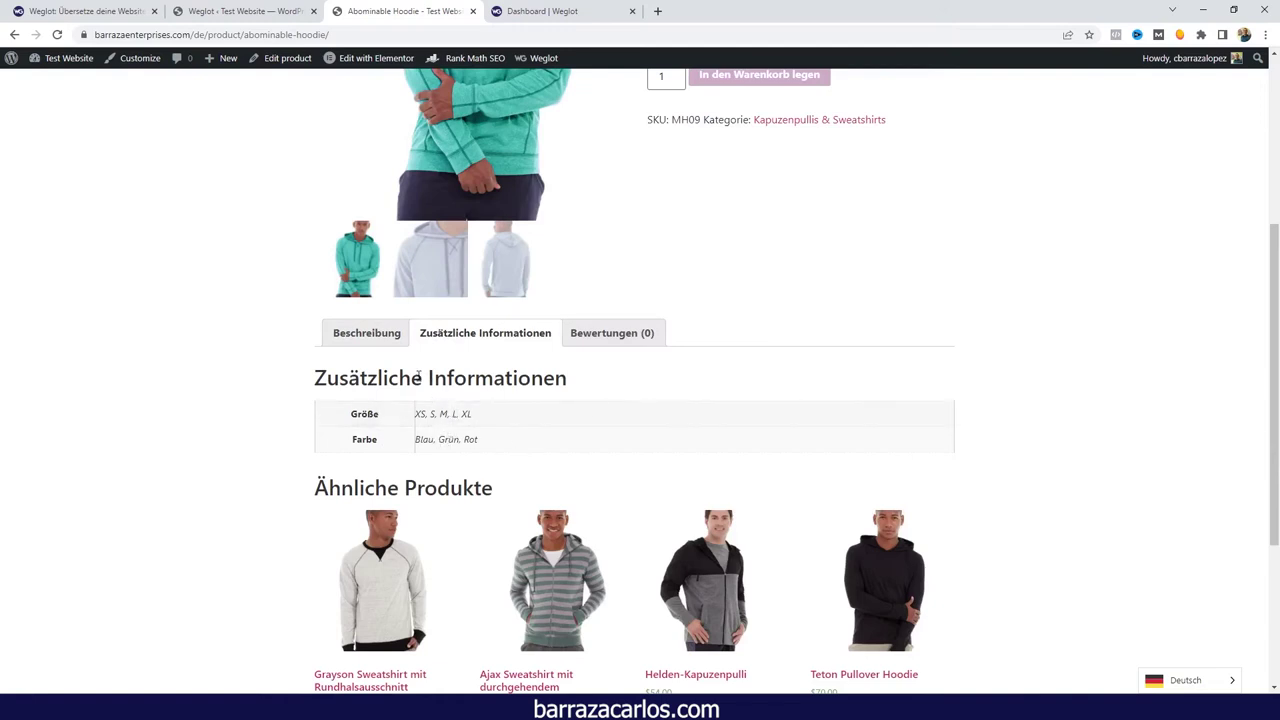
scroll(471, 375, down, 3)
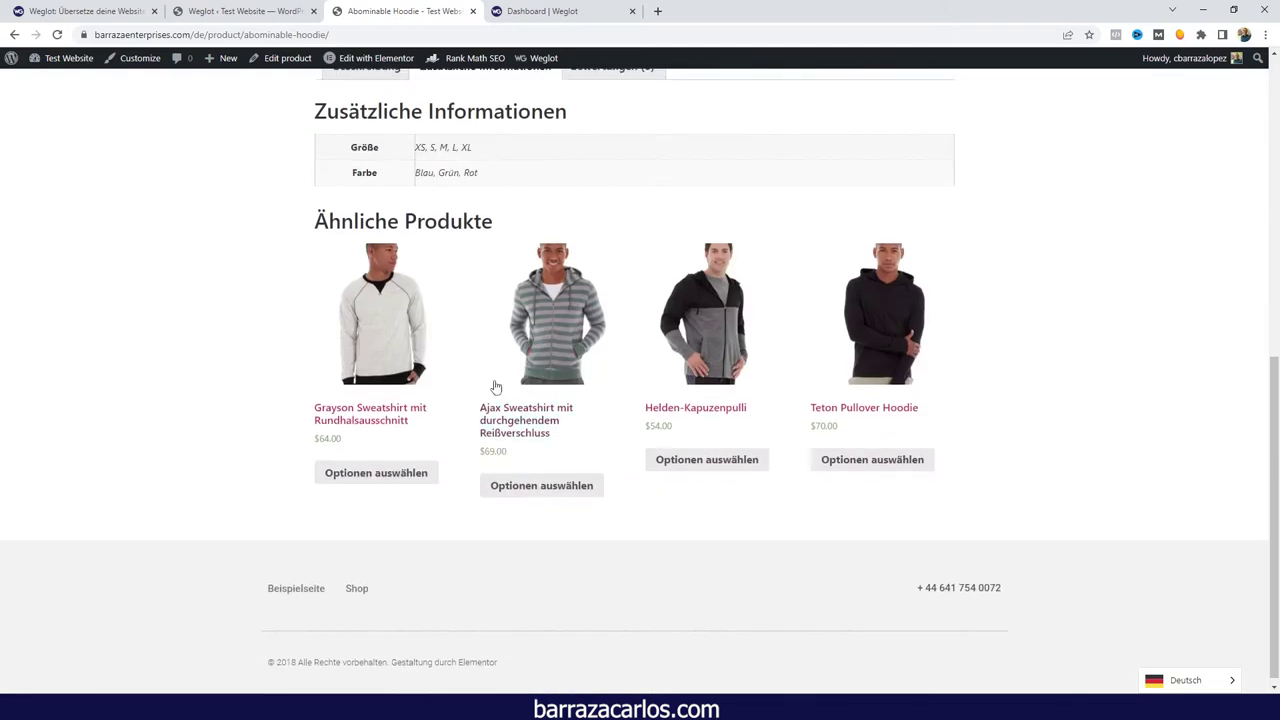
click(393, 410)
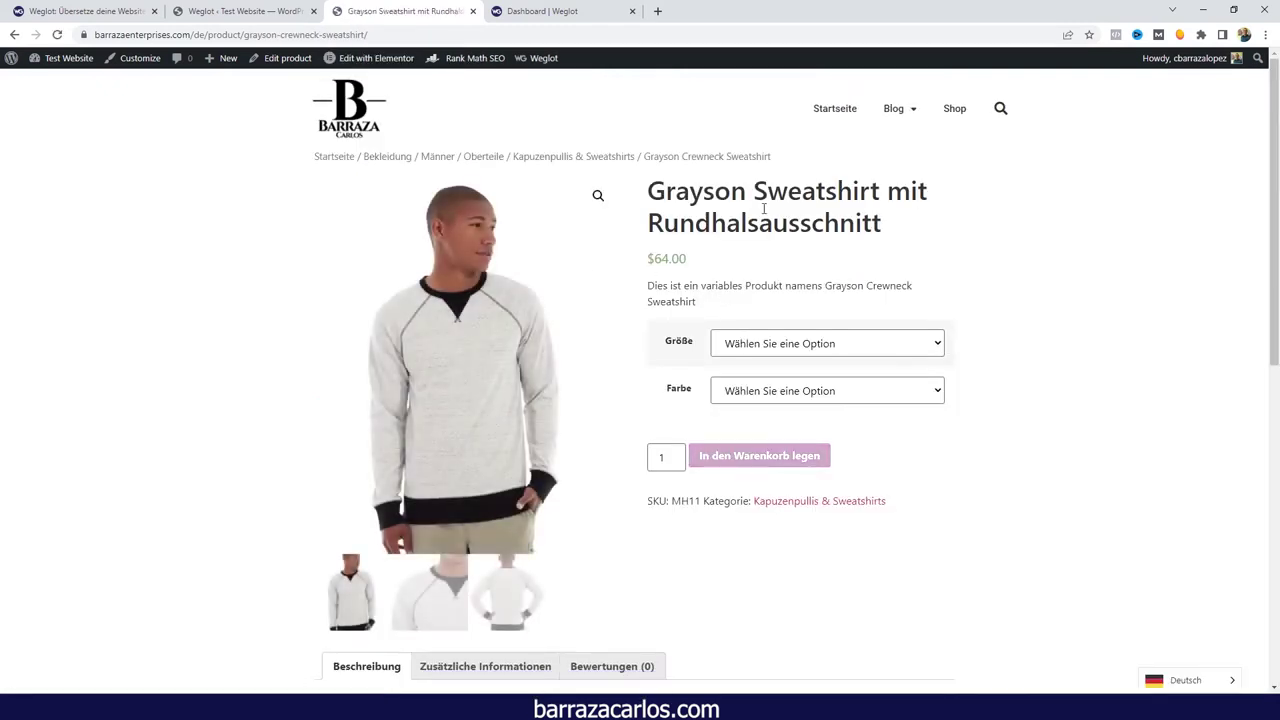
- Check the translated choices for Größe and Farbe on the Grayson sweatshirt without selecting any
click(770, 343)
click(920, 390)
click(773, 393)
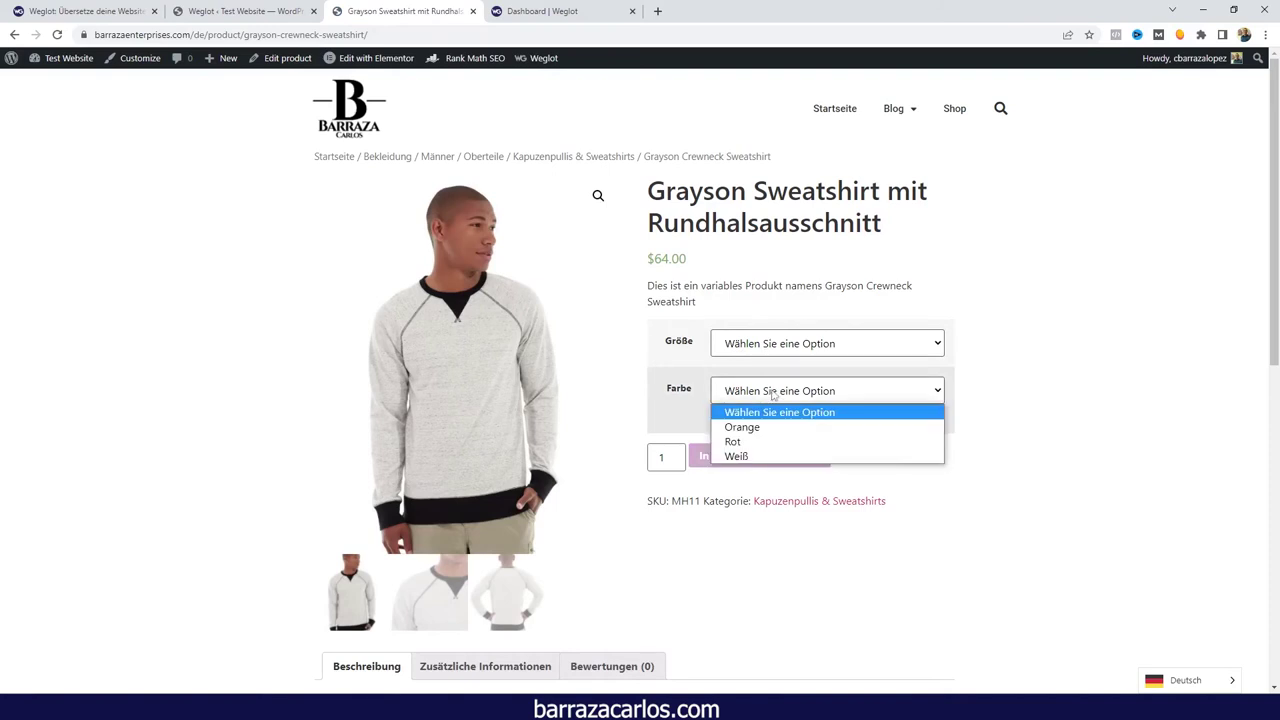
click(1022, 441)
click(757, 393)
click(740, 551)
- Review the sweatshirt's German Beschreibung, Zusätzliche Informationen and related products
scroll(740, 454, down, 1)
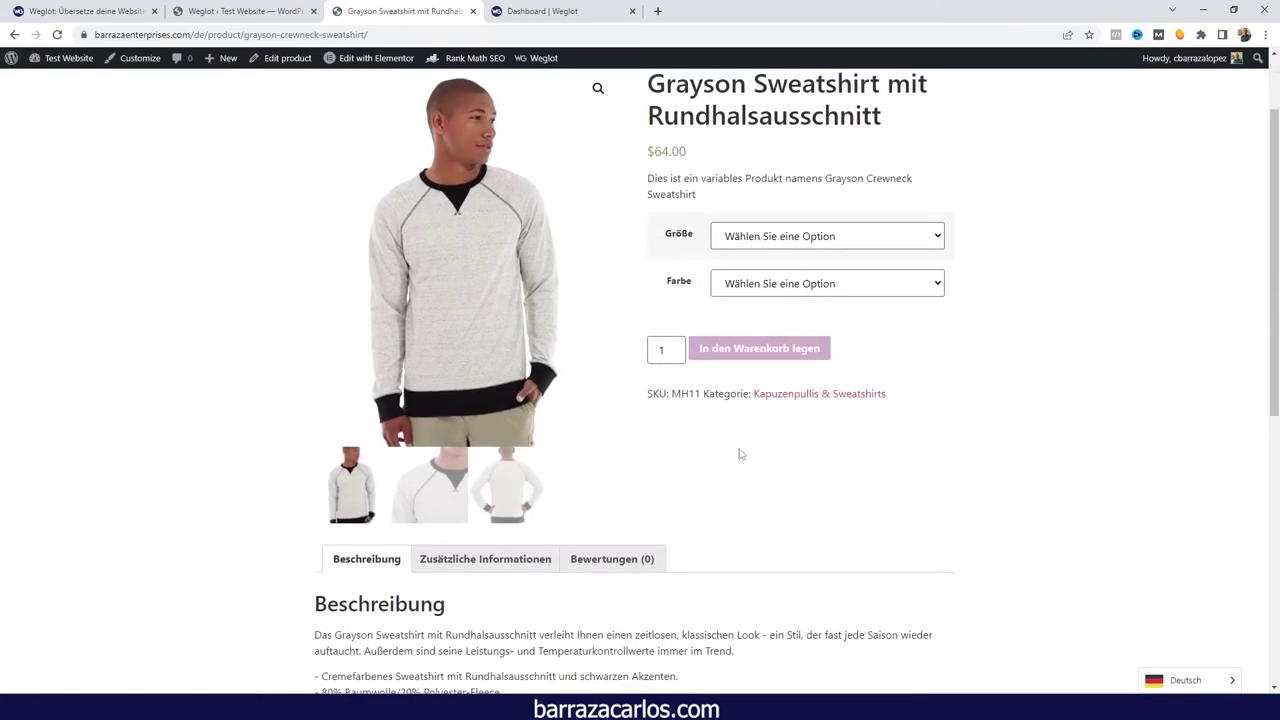
scroll(740, 454, down, 3)
drag(450, 506, 318, 343)
click(316, 342)
click(480, 268)
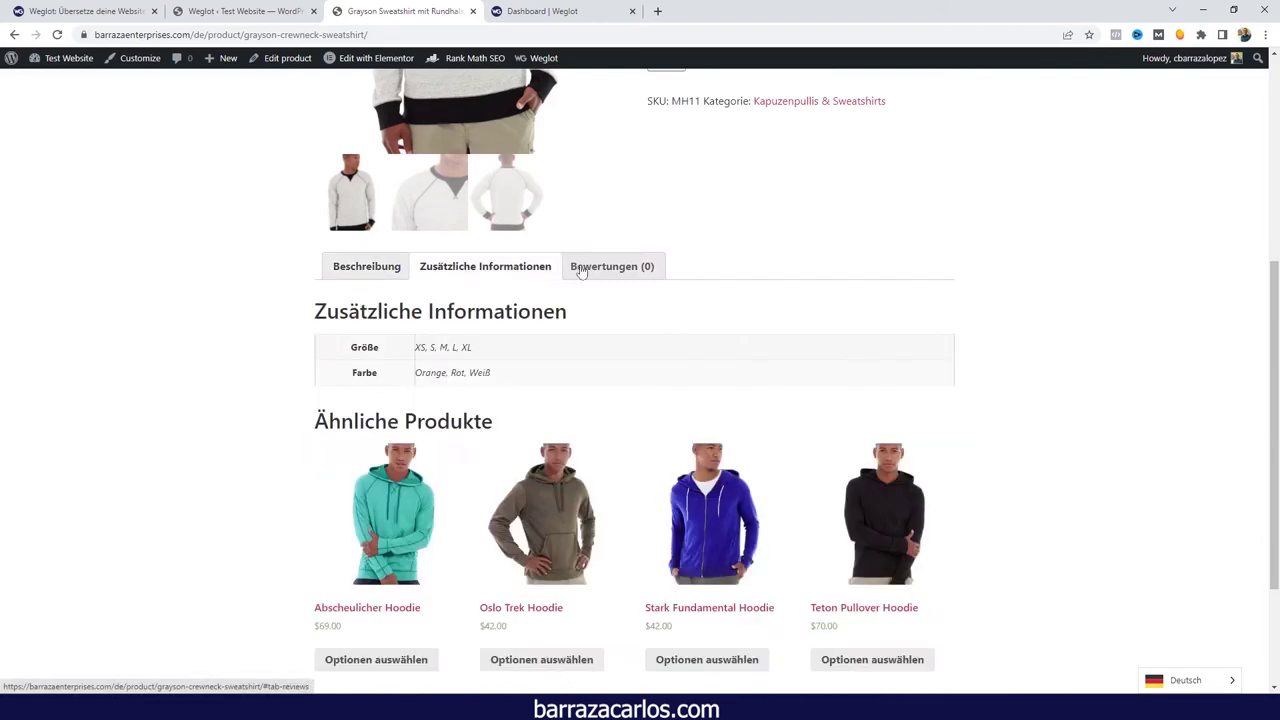
scroll(494, 380, down, 2)
scroll(457, 388, up, 6)
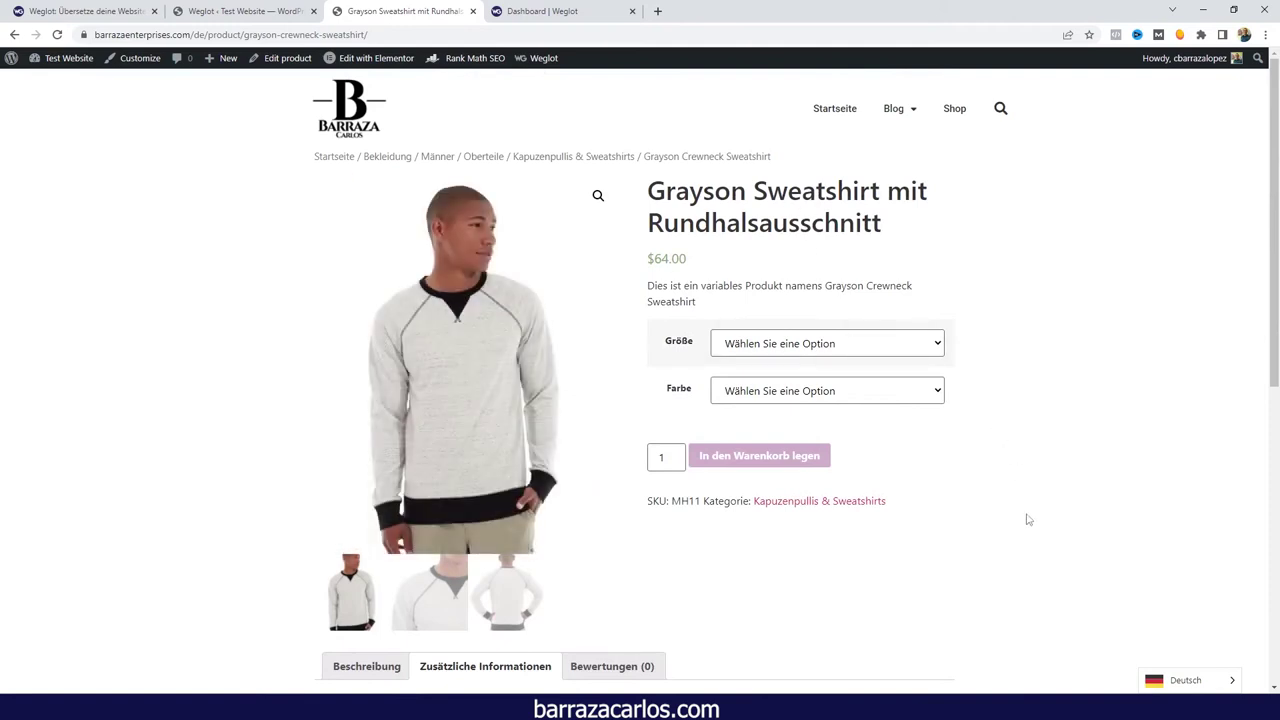
- Switch the Grayson sweatshirt page to English and open its page source
mouse_move(1205, 678)
click(1183, 656)
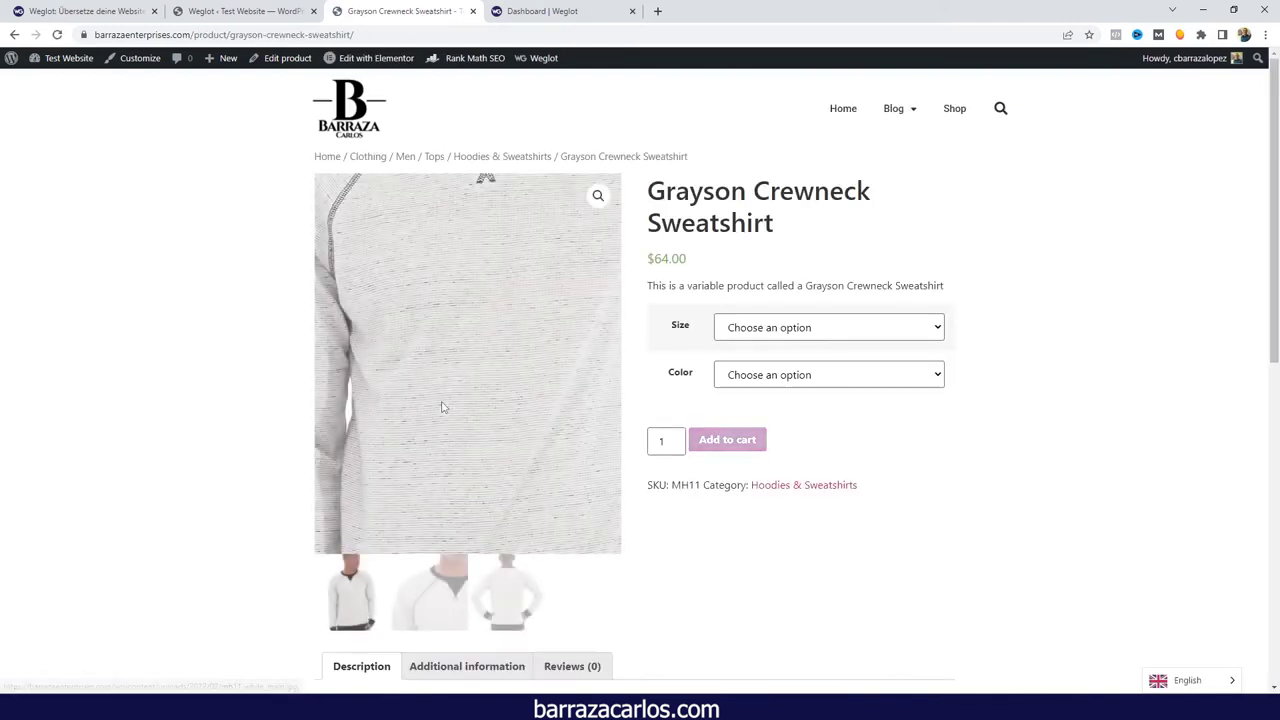
right_click(86, 343)
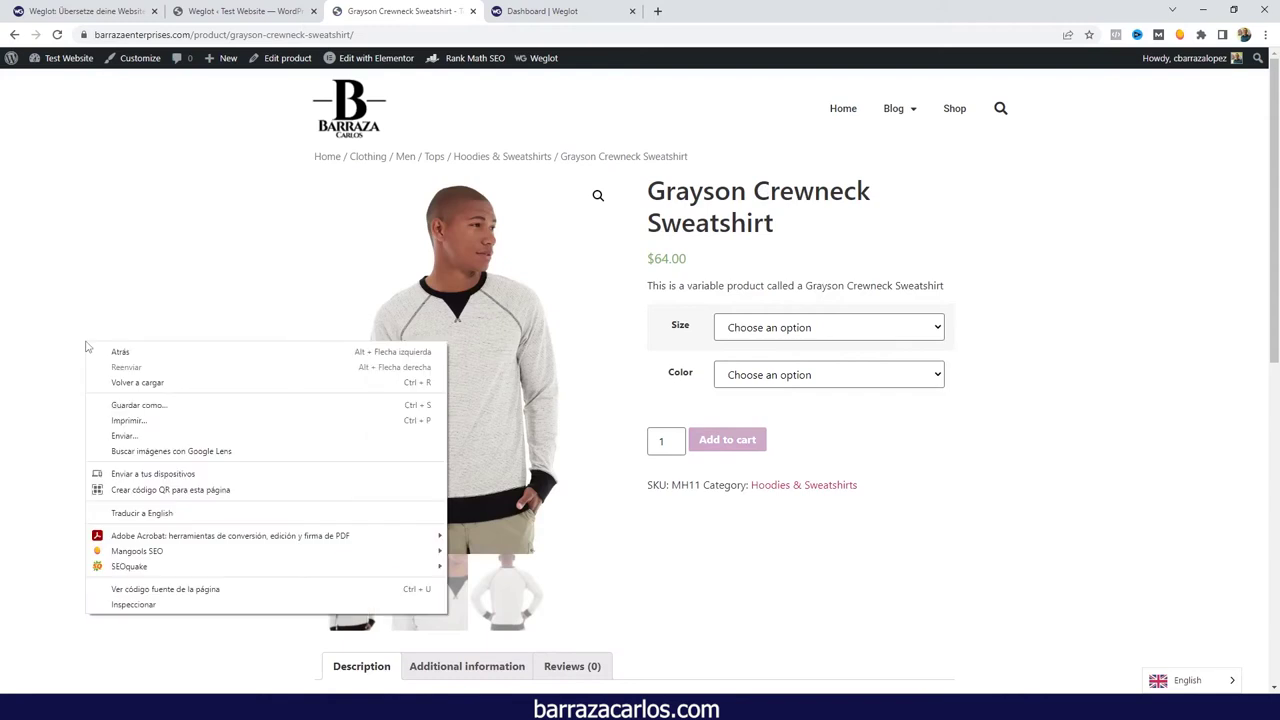
click(177, 589)
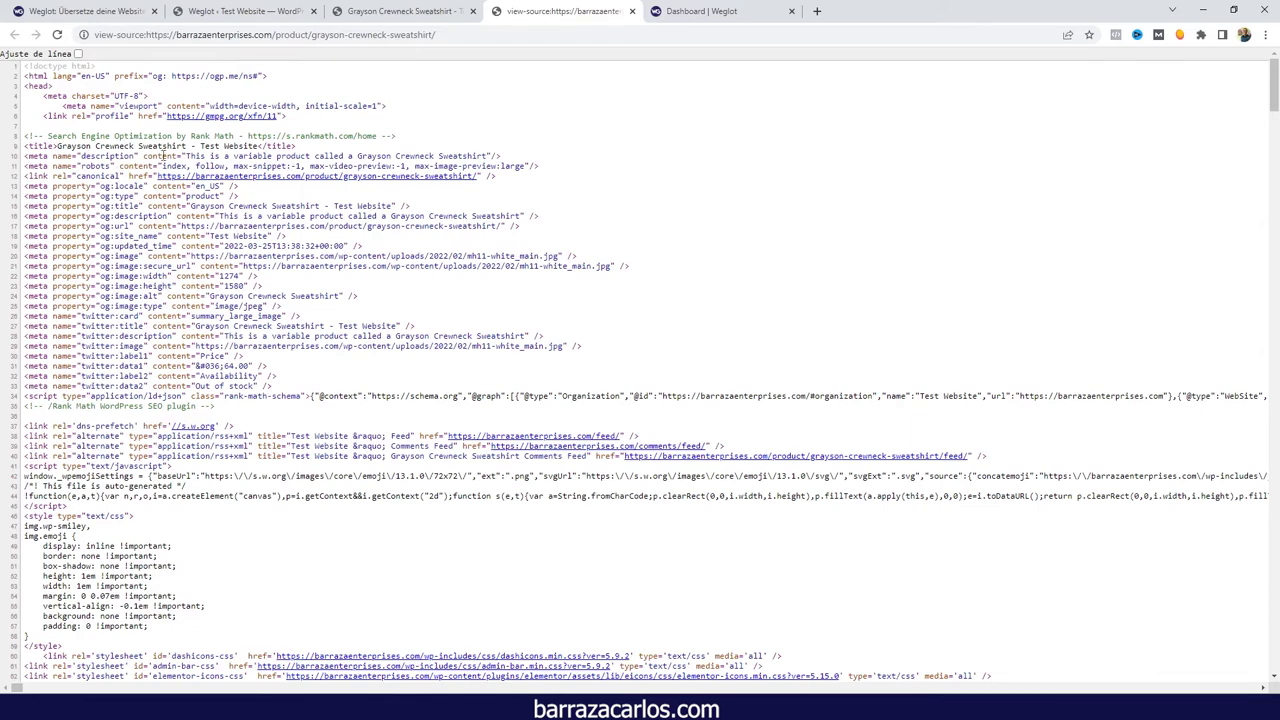
- Examine the English meta description and title tag in the sweatshirt page's source code
drag(186, 156, 491, 152)
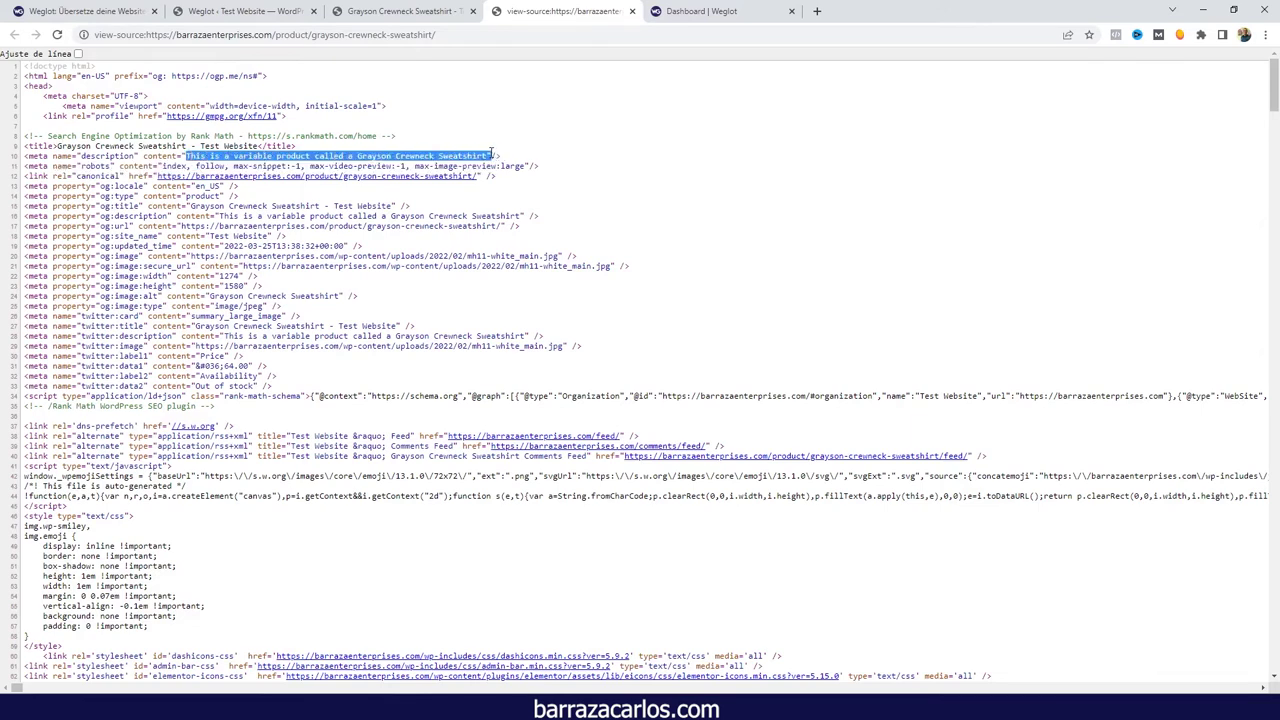
click(58, 146)
drag(58, 146, 260, 148)
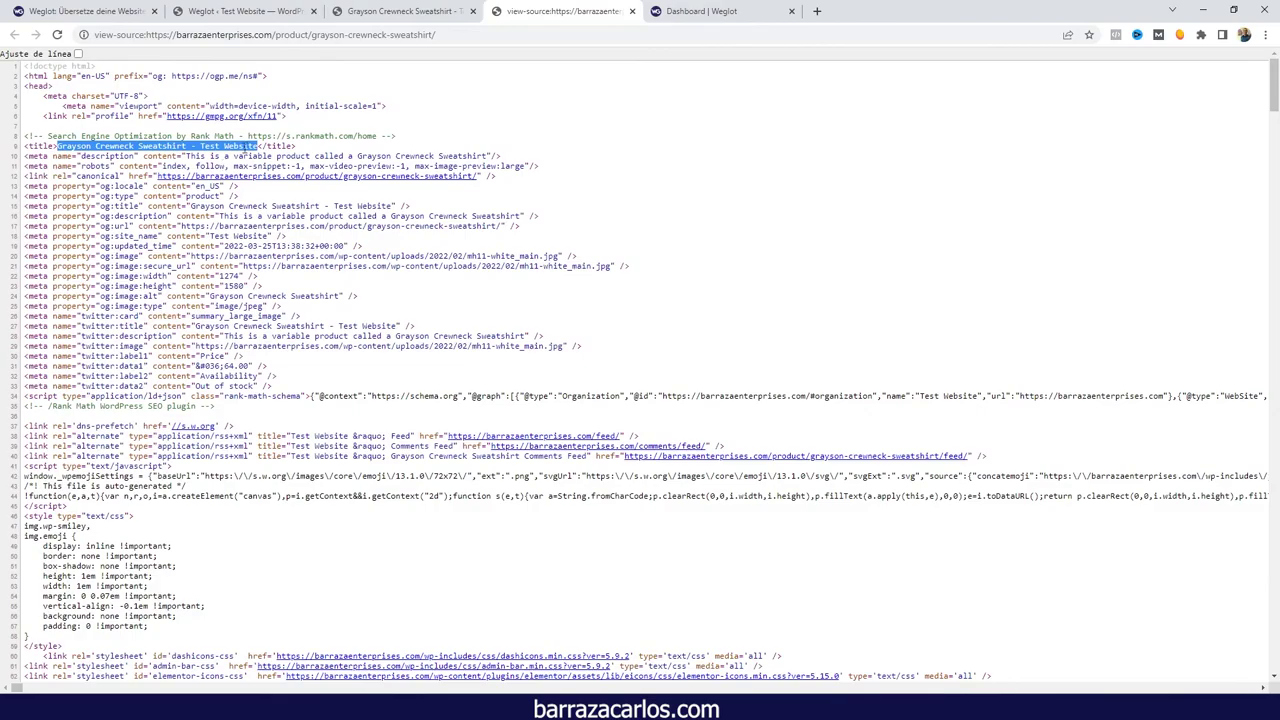
- Find the alternate link tags in the source and examine the URLs and hreflang values for "en" and "de"
scroll(243, 152, down, 9)
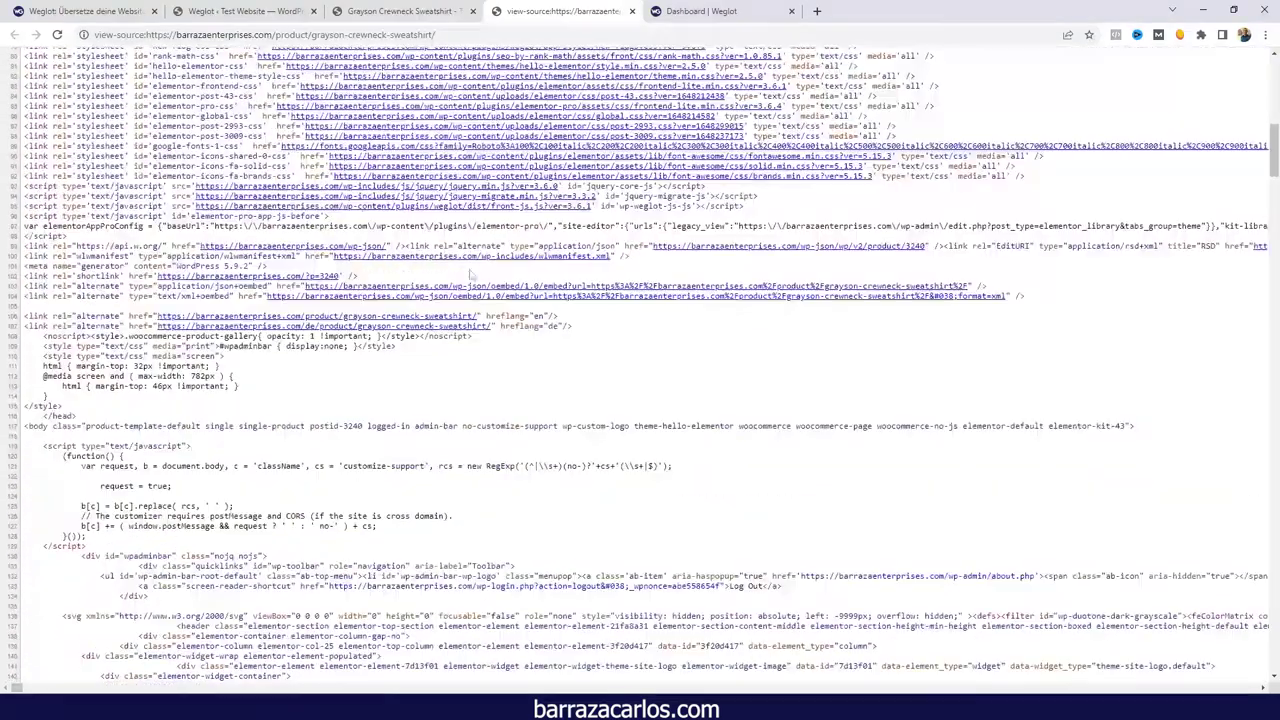
drag(478, 316, 157, 316)
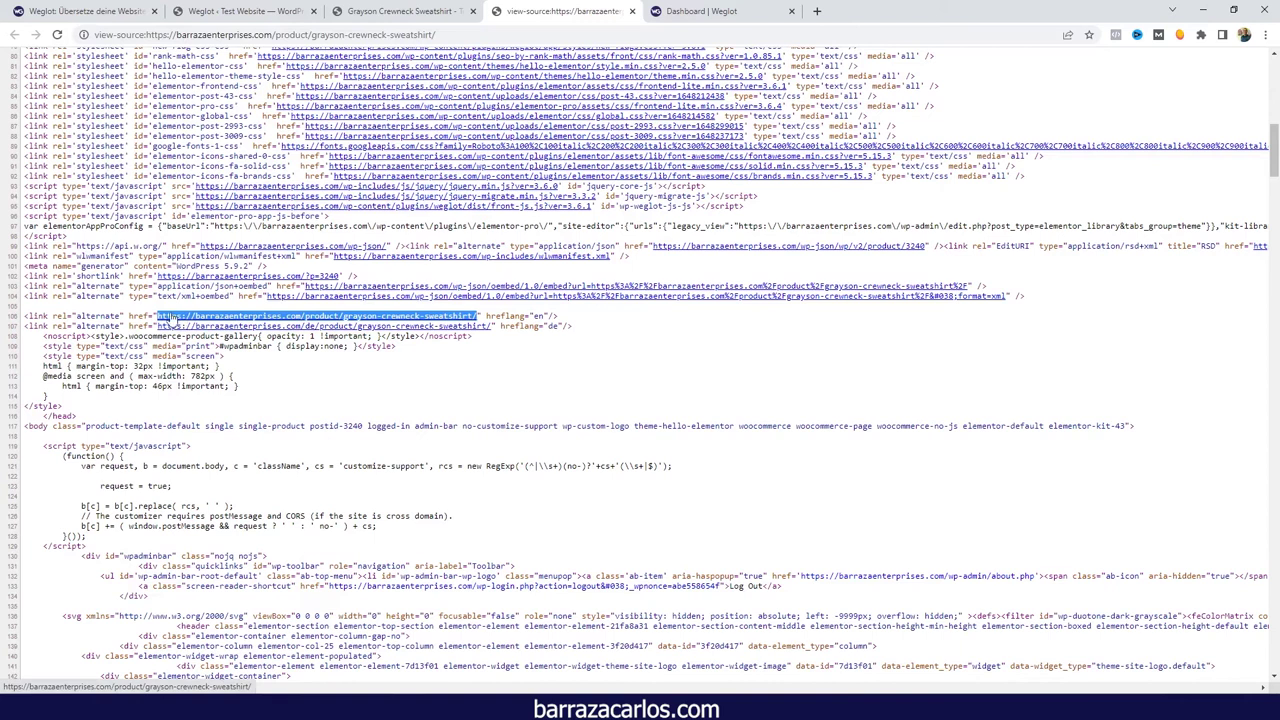
double_click(535, 316)
double_click(537, 316)
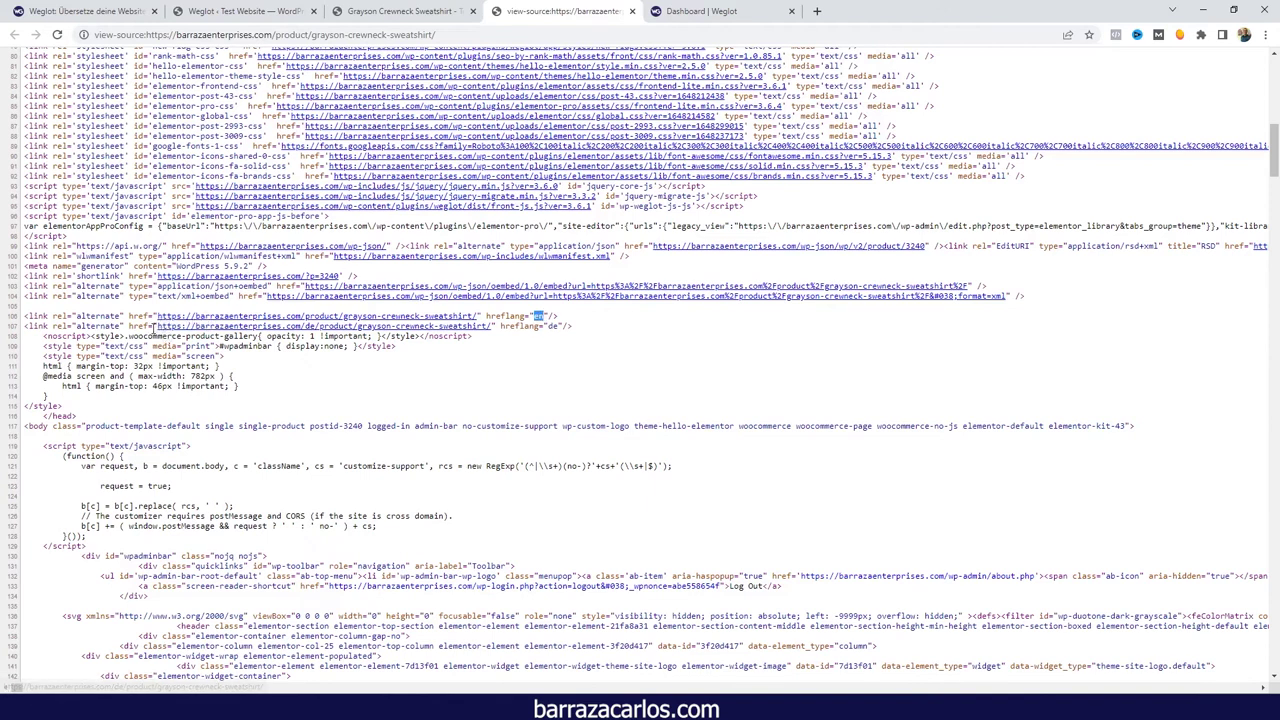
drag(157, 326, 489, 326)
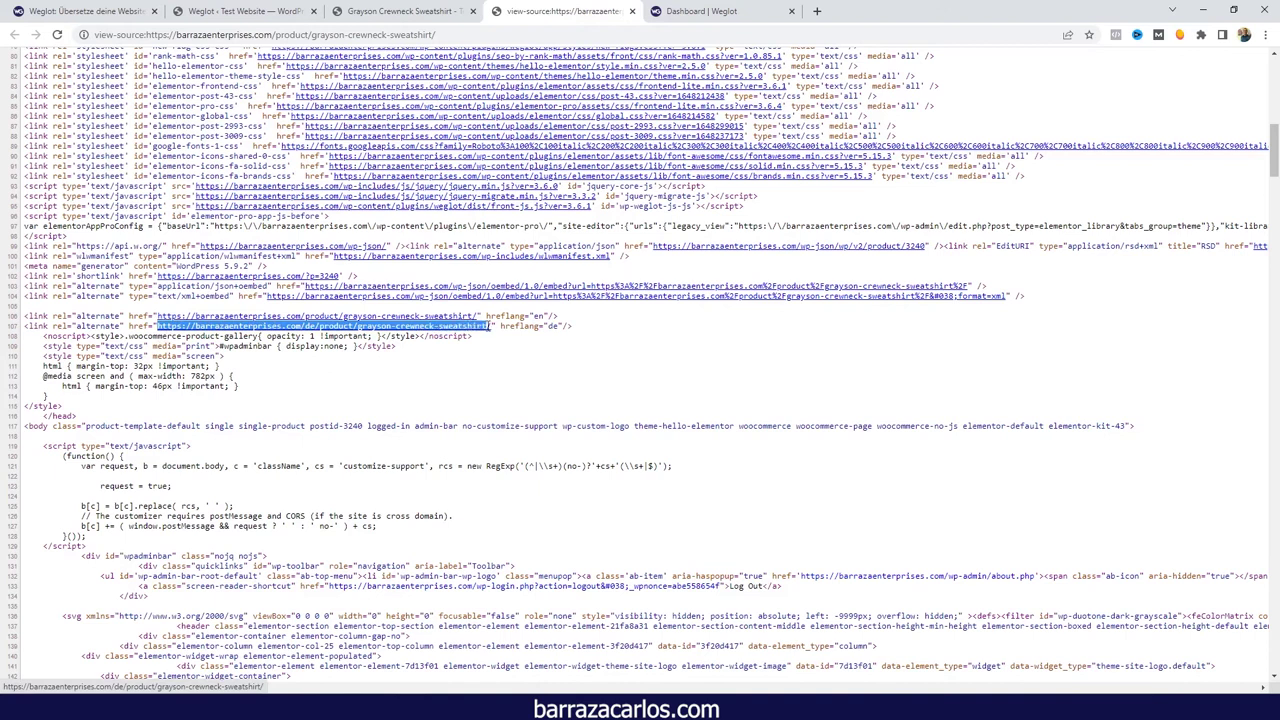
click(556, 328)
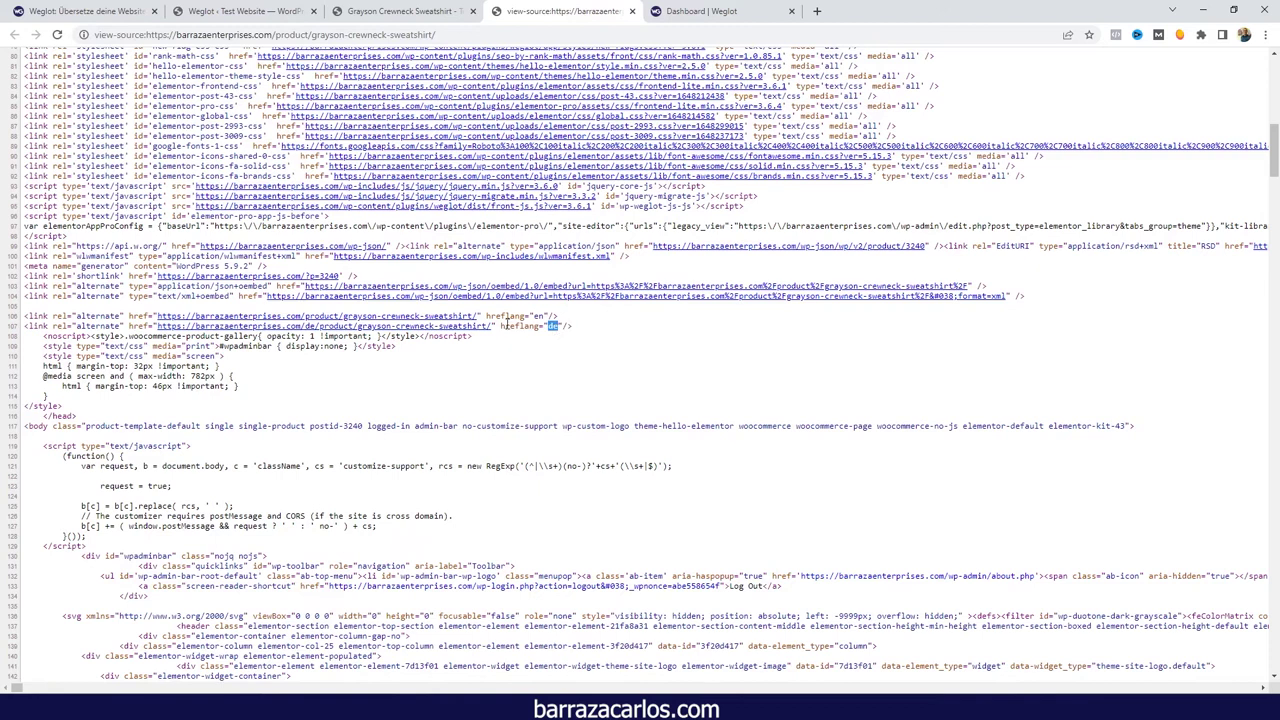
- Switch the sweatshirt page to Deutsch and compare it with the German hreflang line in the page source
click(447, 9)
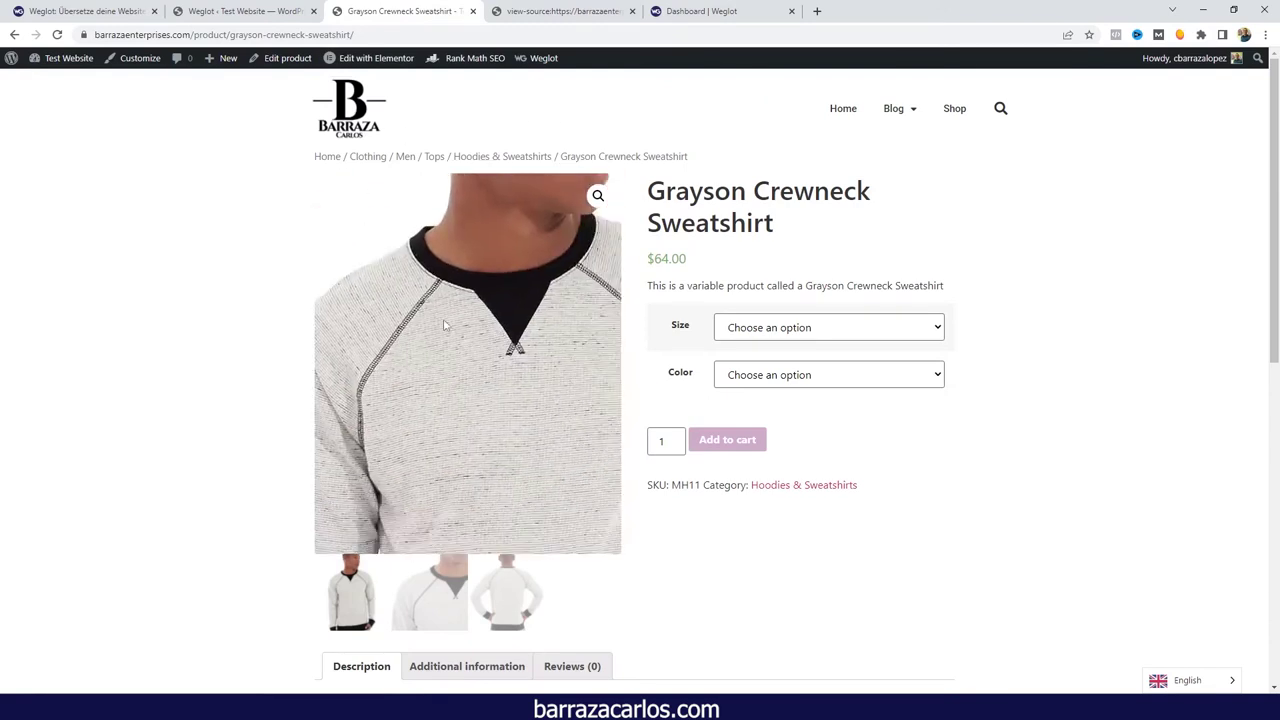
mouse_move(1178, 680)
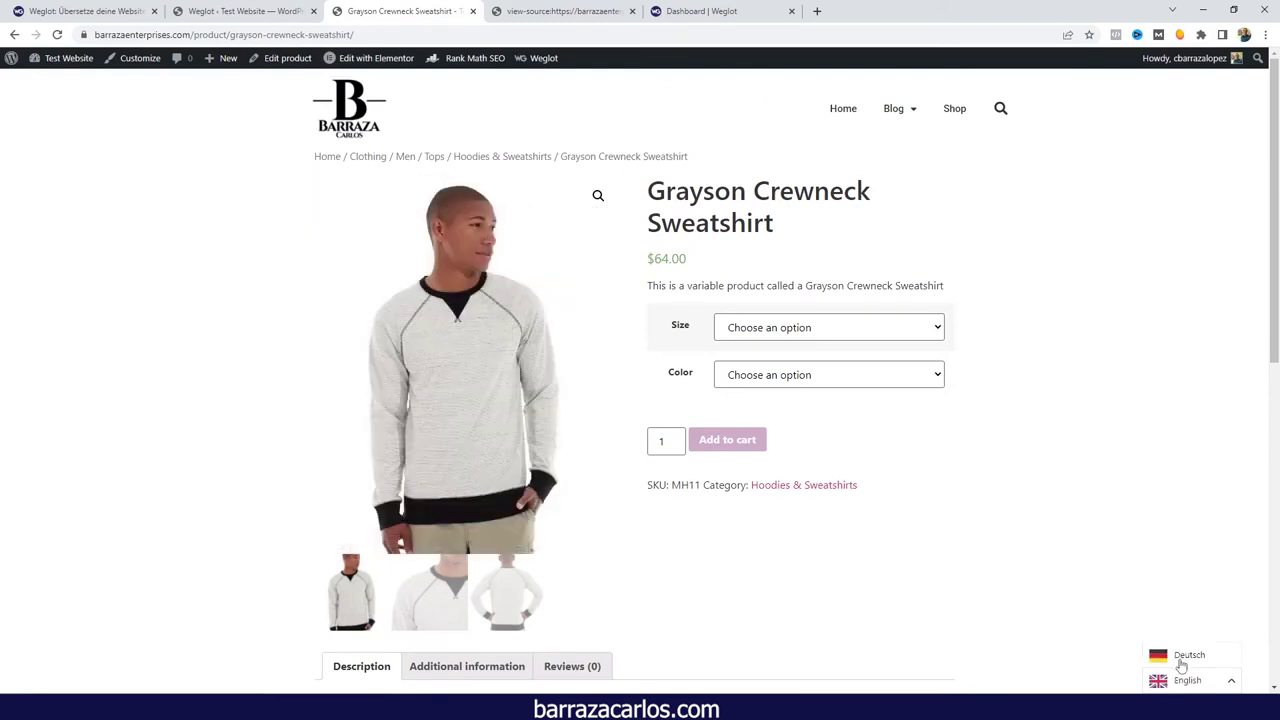
click(1185, 655)
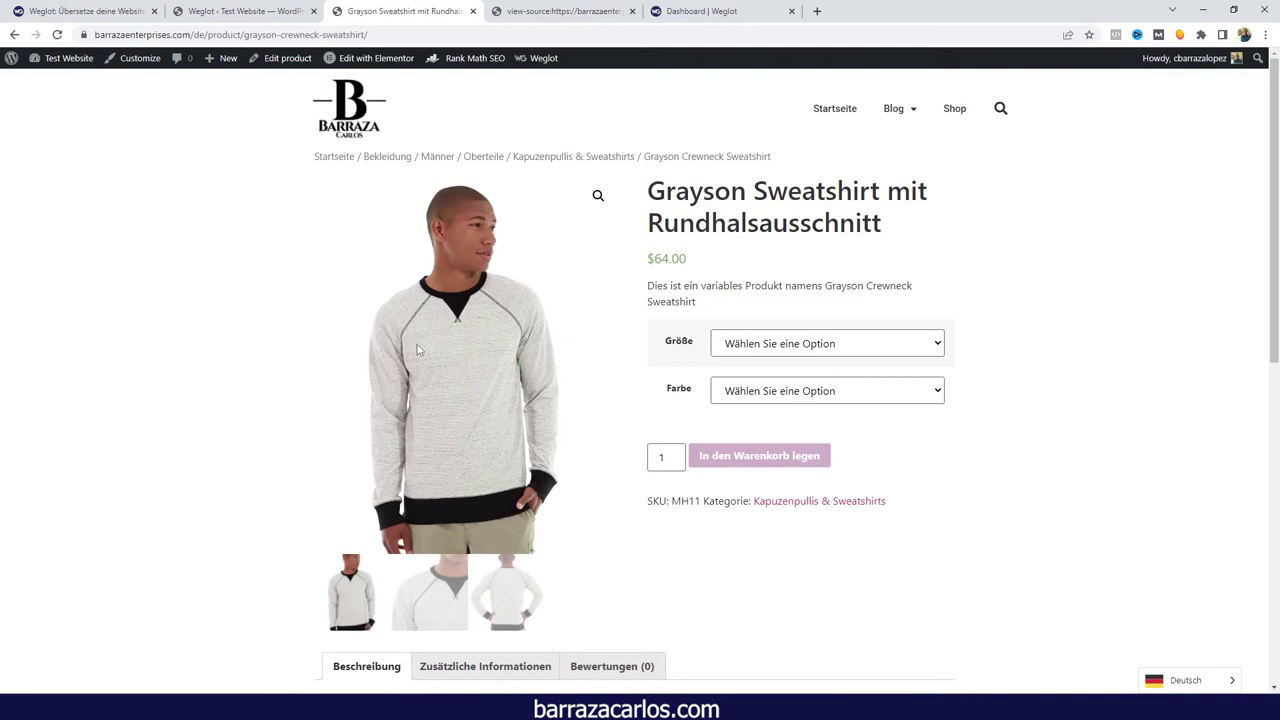
click(513, 10)
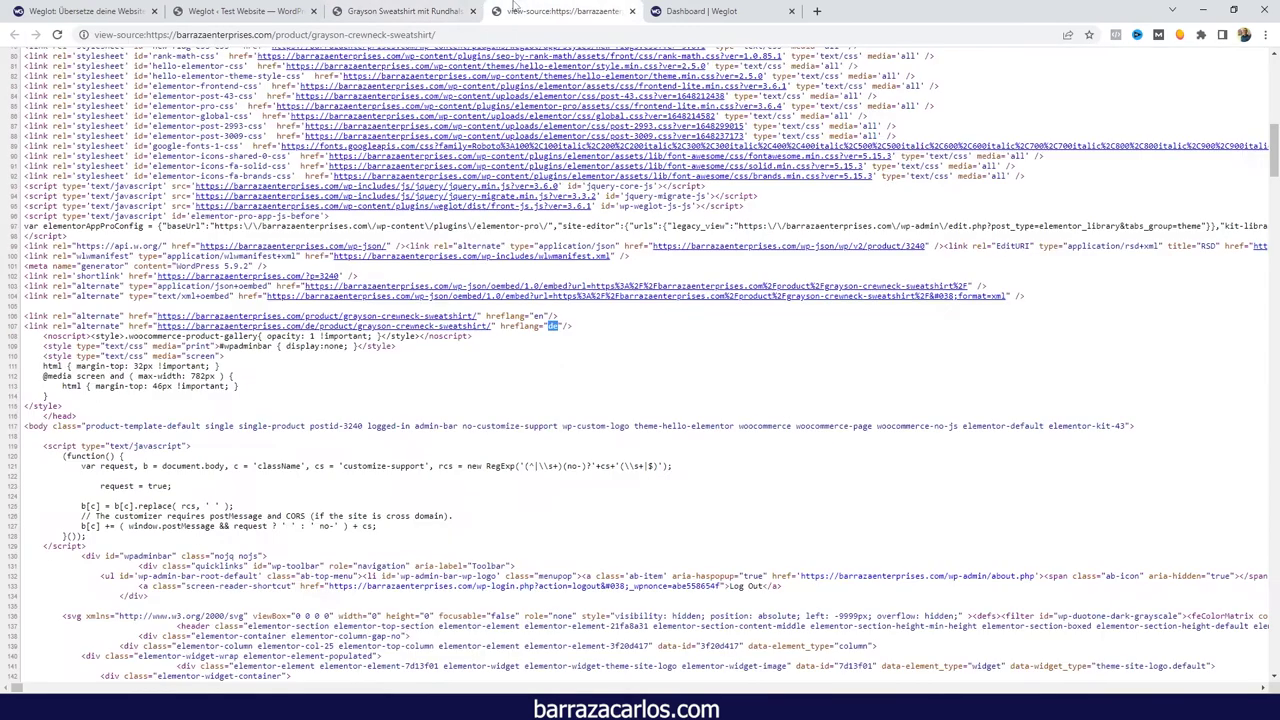
triple_click(116, 326)
double_click(100, 326)
click(430, 11)
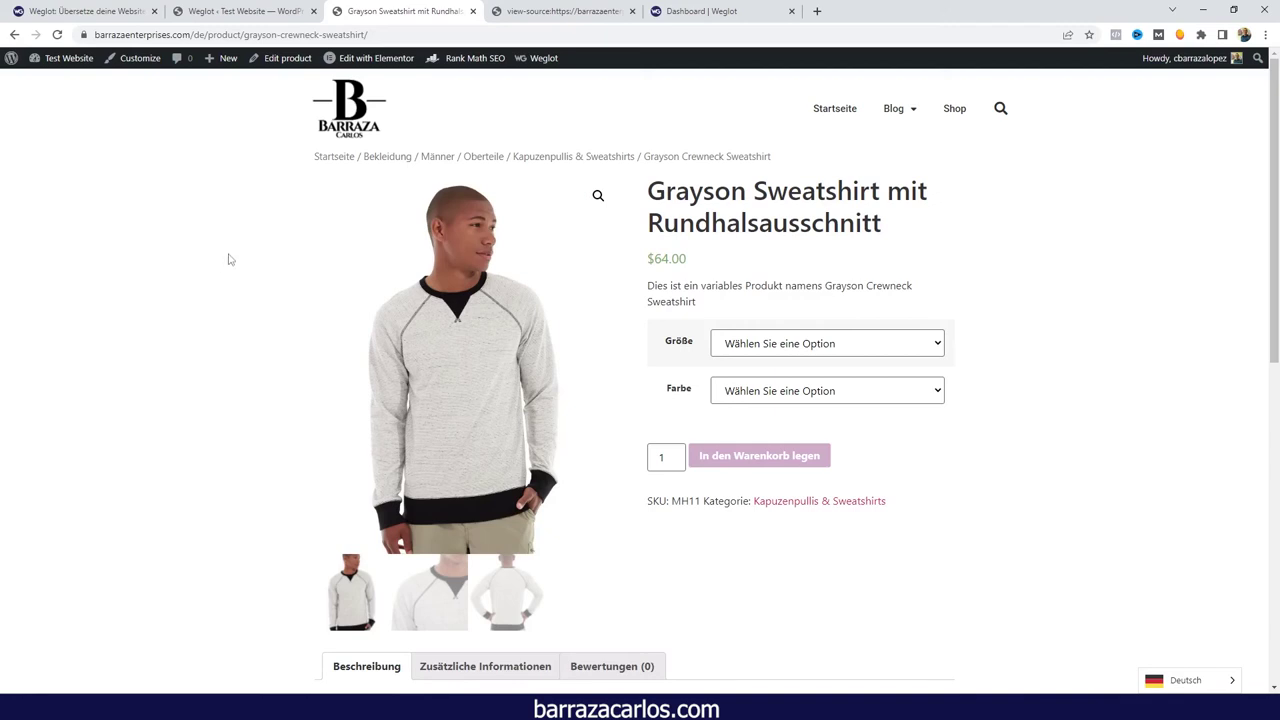
- Return to the German article "5 Tipps für internationale SEO für Unternehmen" and check the slug in its URL
key(alt+Left)
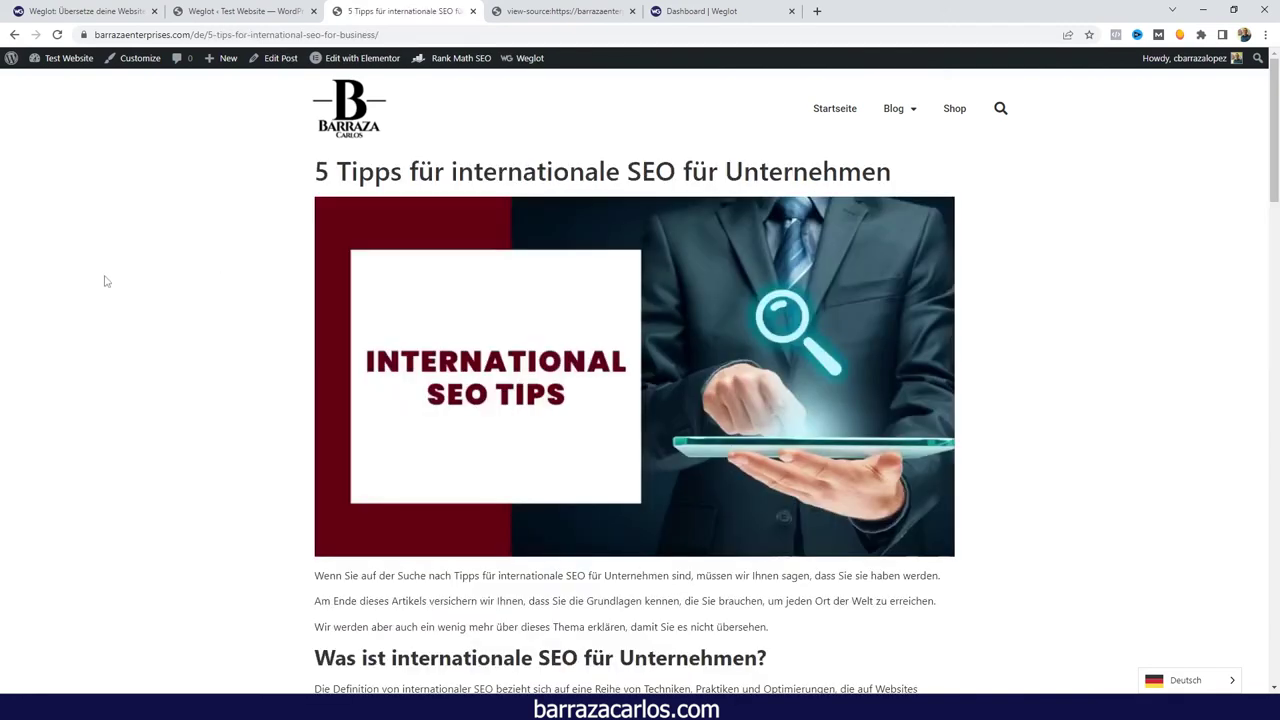
drag(209, 36, 385, 36)
mouse_move(427, 72)
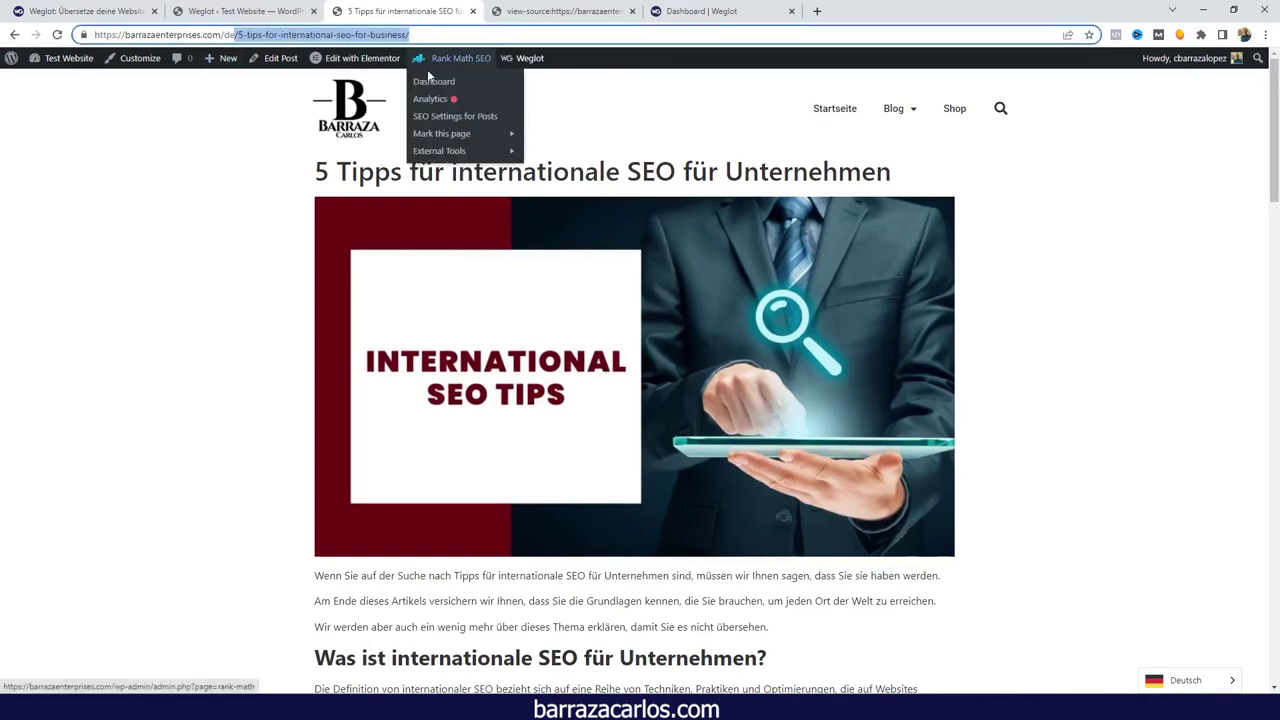
- Open the German URL slugs in the Weglot dashboard and locate "5-tips-for-international-seo-for-business"
click(715, 11)
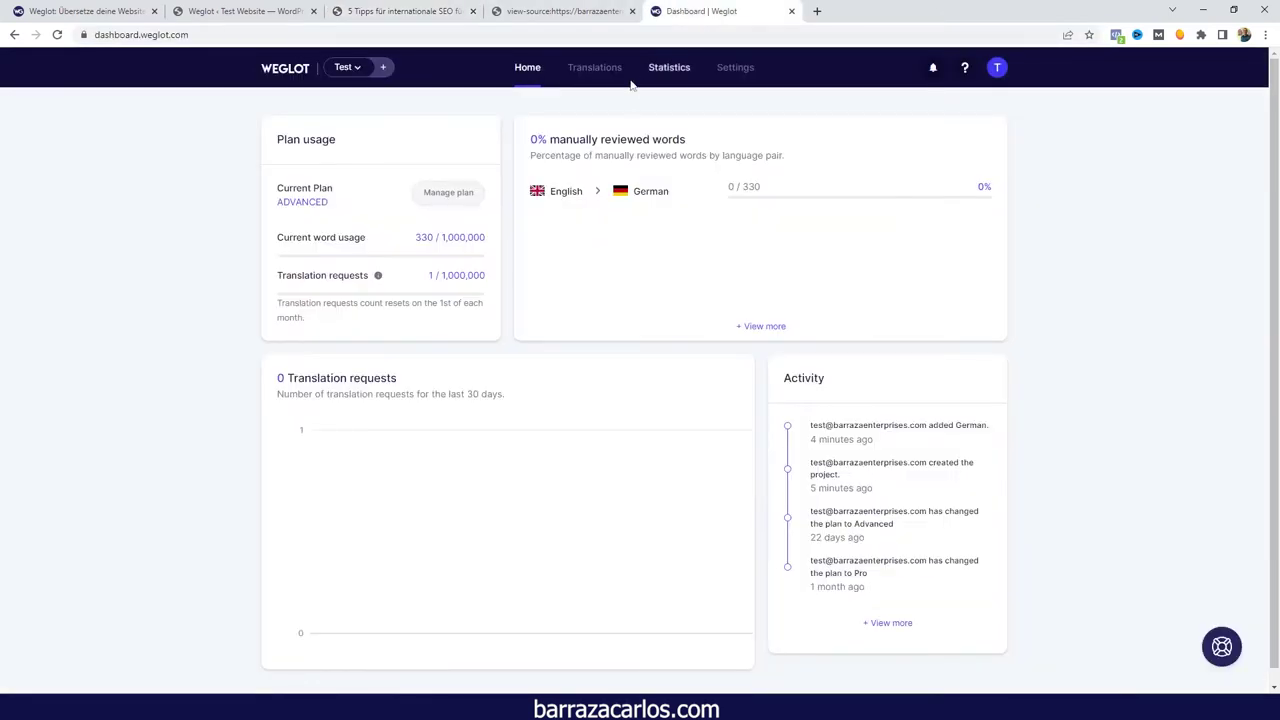
click(600, 70)
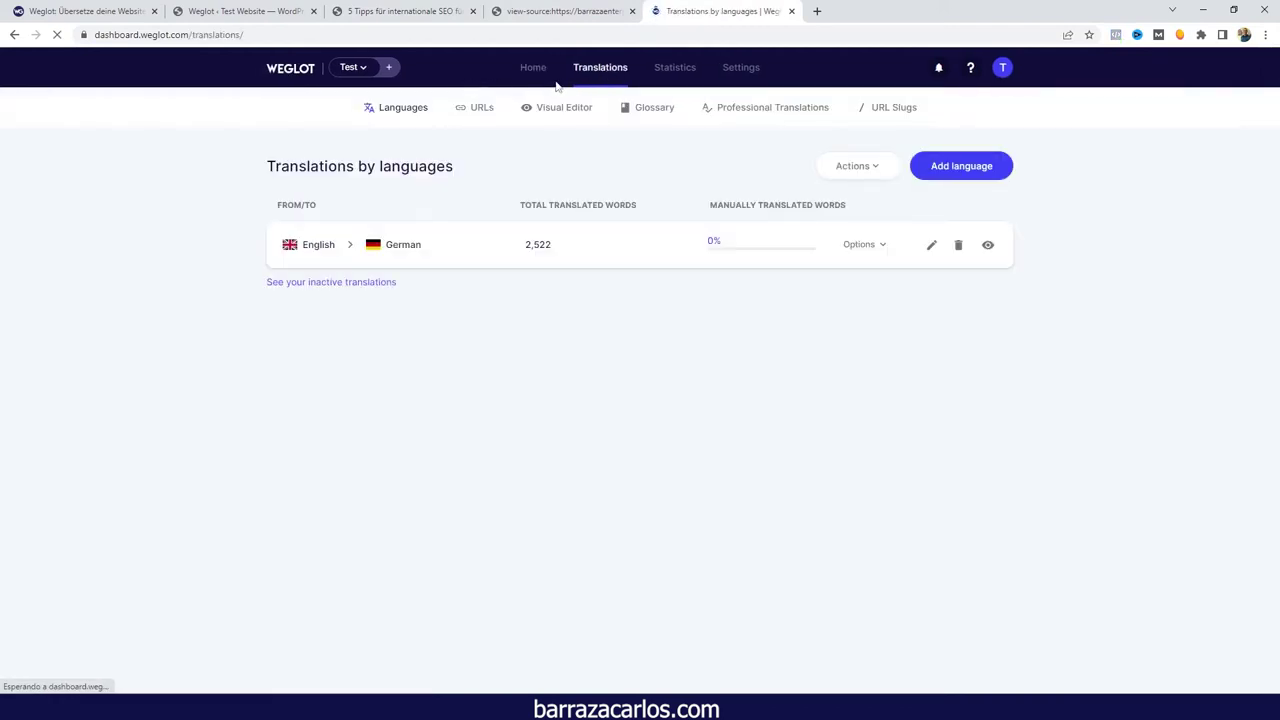
click(894, 117)
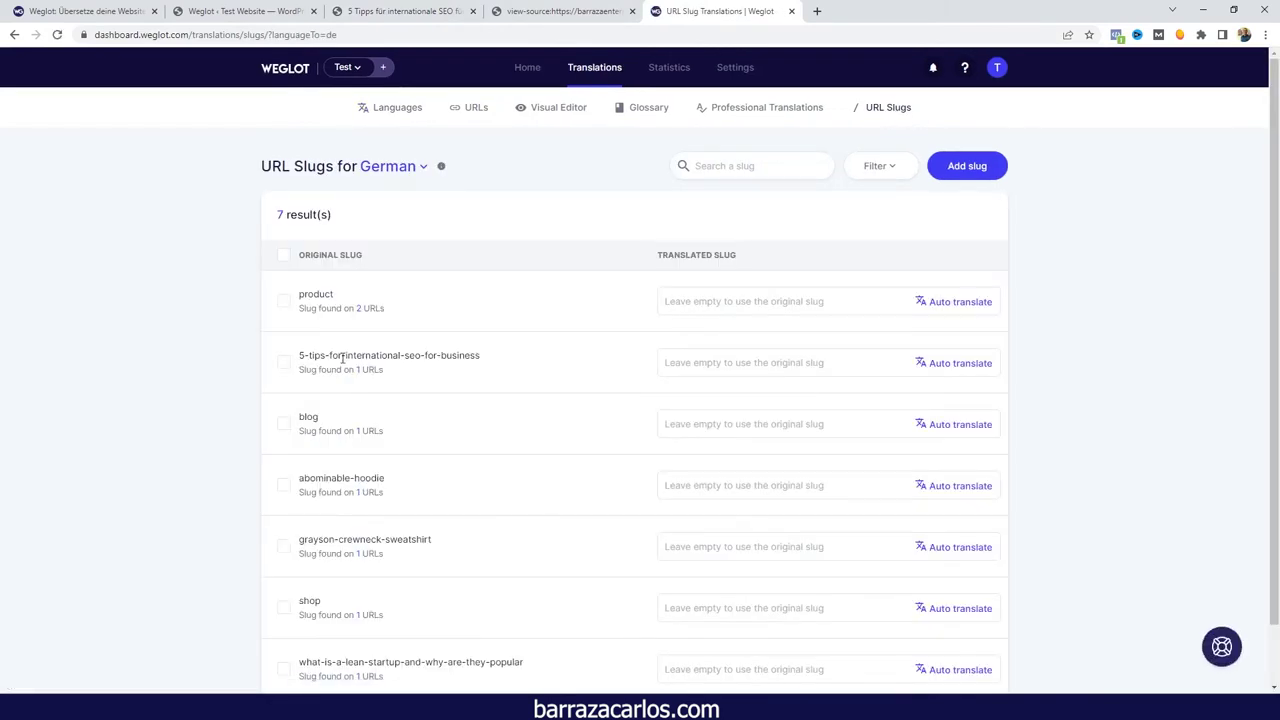
triple_click(316, 358)
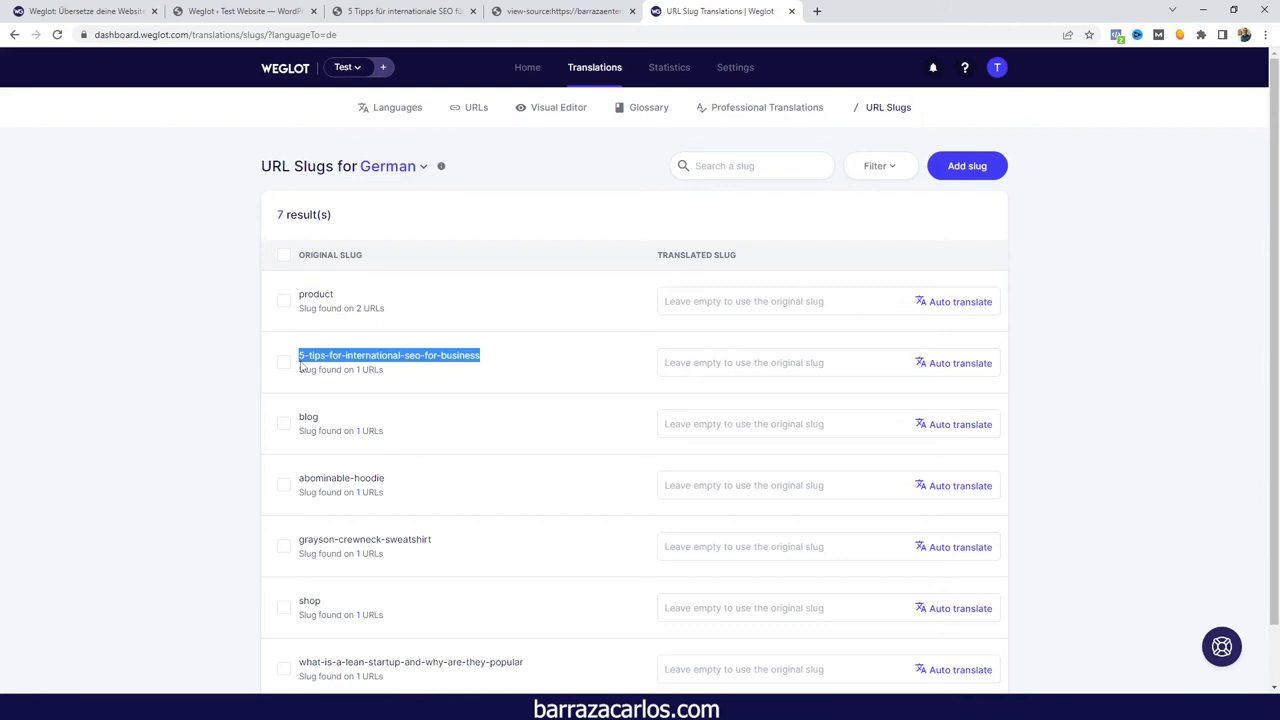
- Copy the article's German title and save "5 Tipps für internationale SEO für Unternehmen" as the translated slug for "5-tips-for-international-seo-for-business"
click(396, 9)
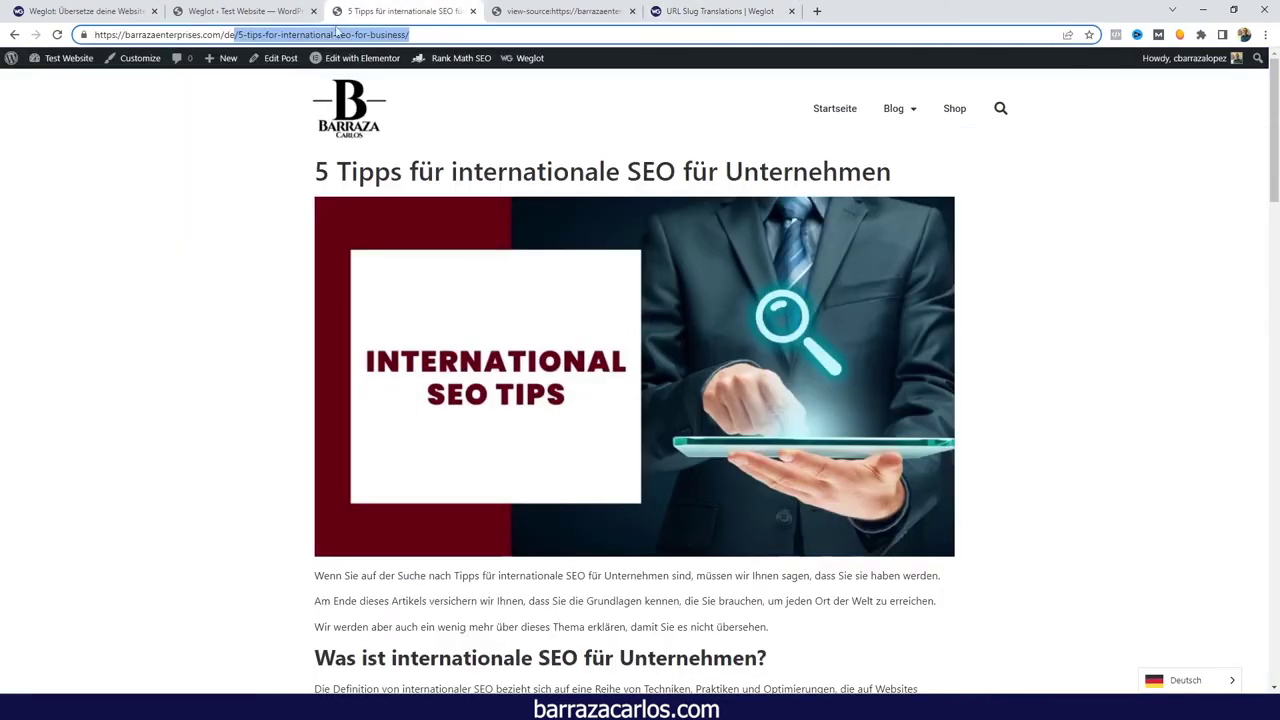
drag(905, 180, 304, 177)
key(ctrl+c)
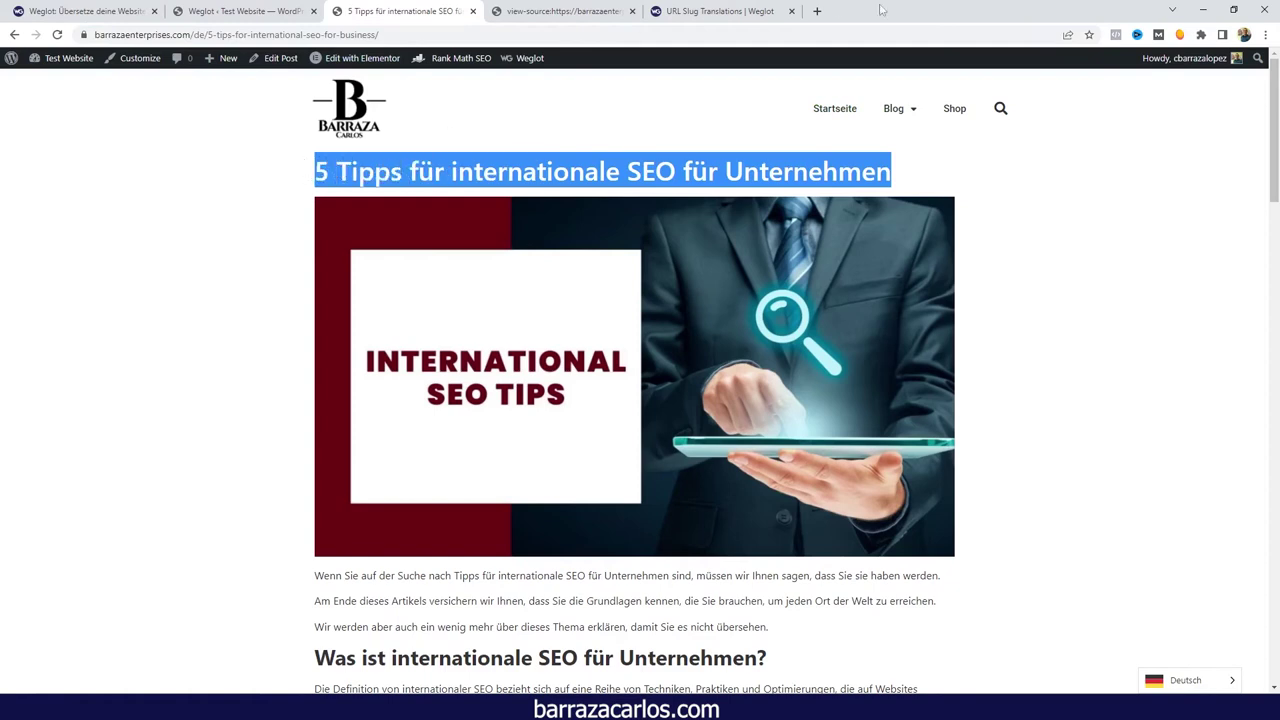
click(671, 13)
click(760, 365)
key(ctrl+v)
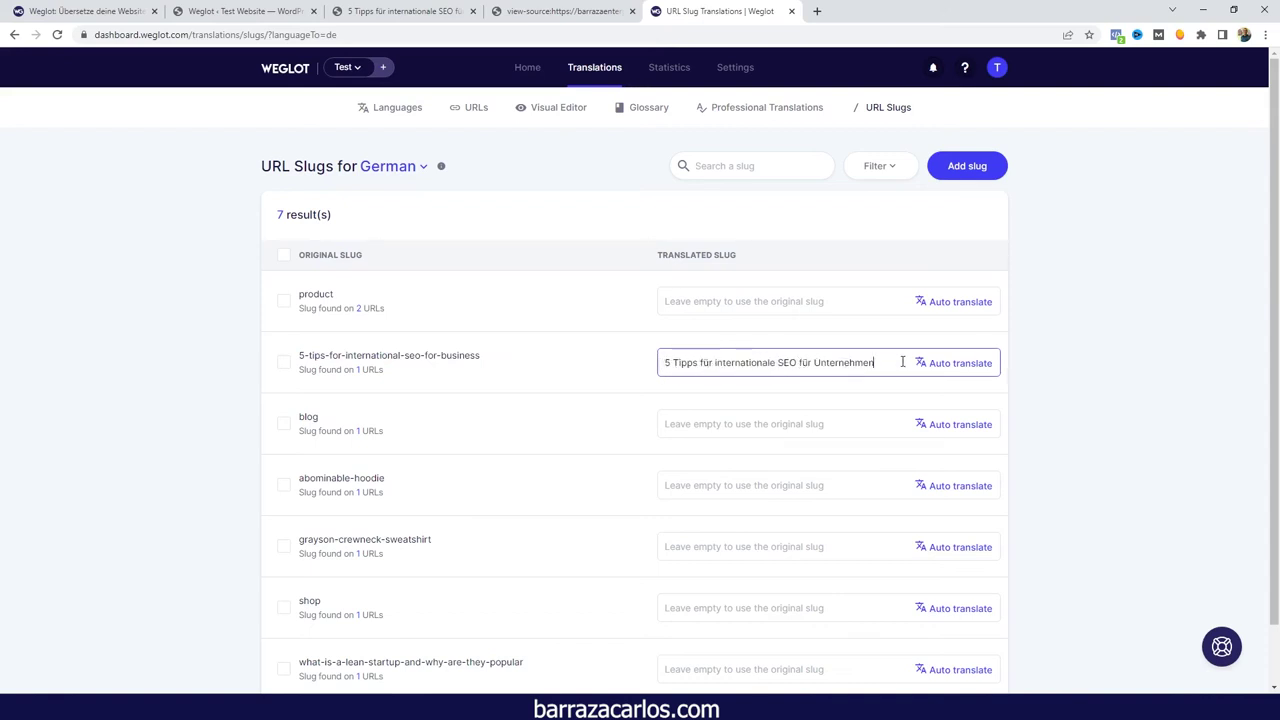
click(1082, 318)
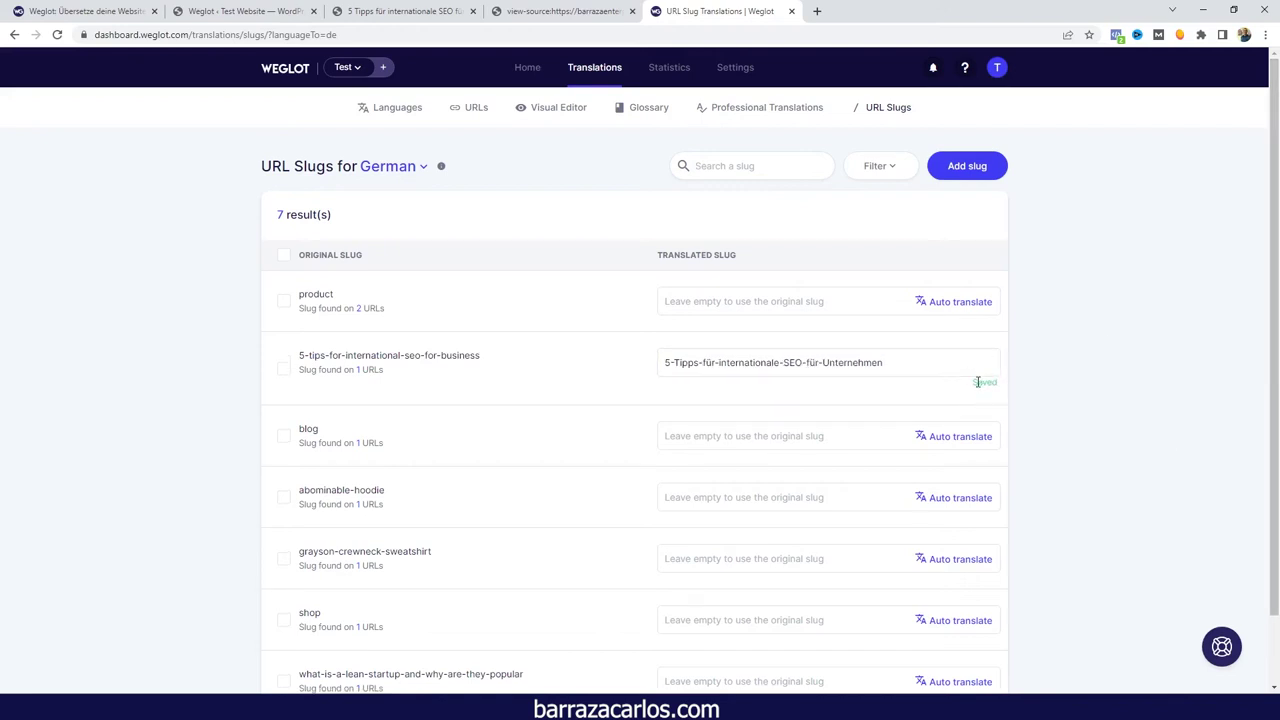
- Reload the German SEO tips article and check the translated slug in its URL
click(397, 12)
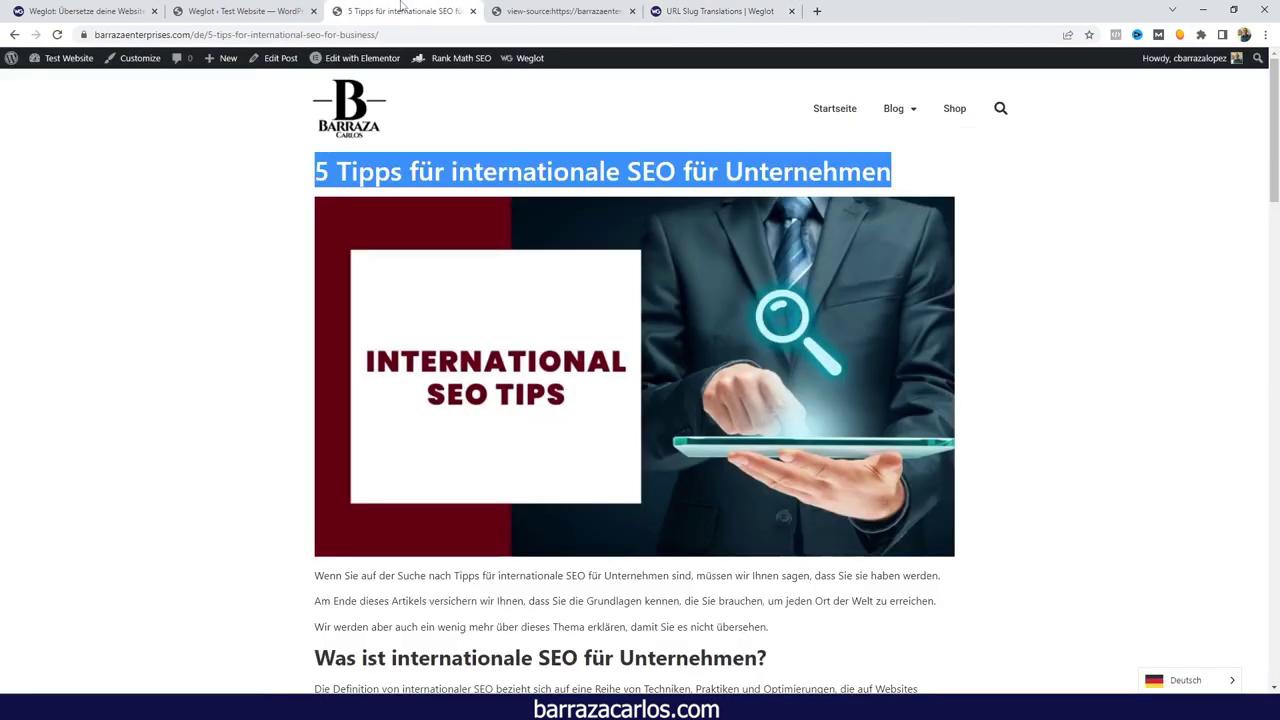
click(57, 35)
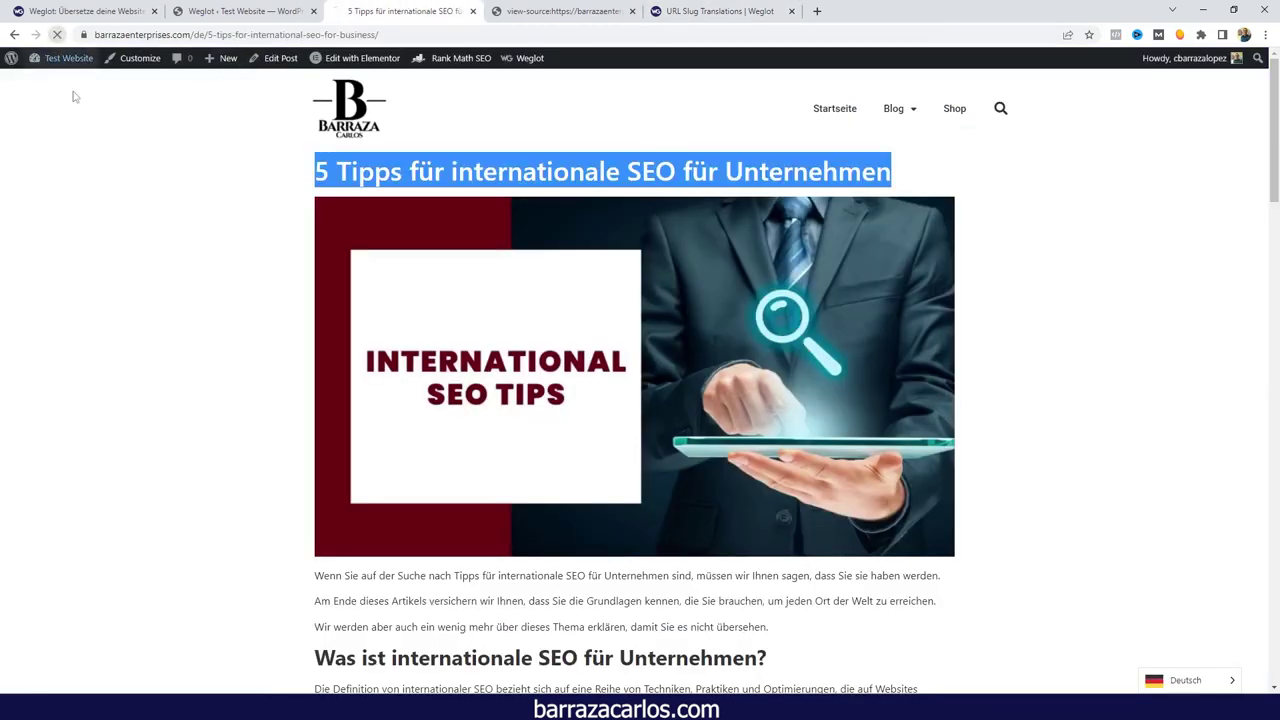
drag(412, 35, 207, 33)
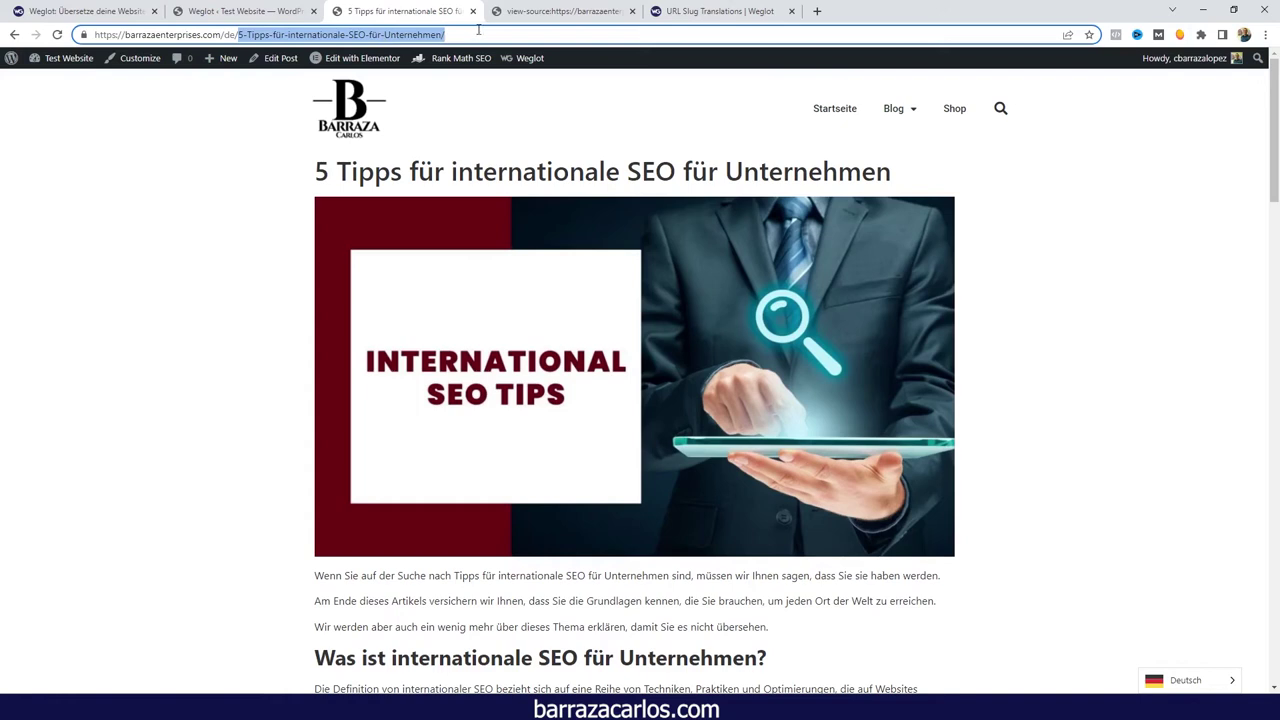
- Open the English-to-German translations in the Weglot dashboard and look through the entries on the first page
click(688, 8)
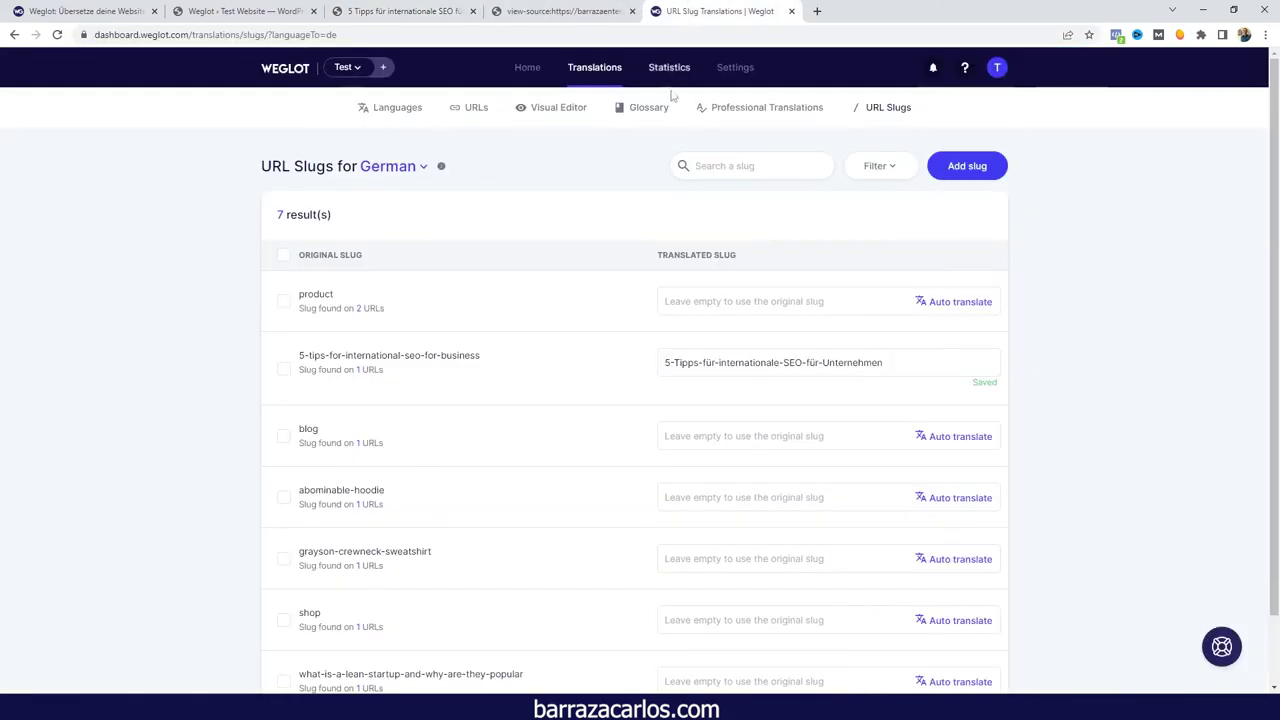
scroll(1005, 268, down, 1)
scroll(966, 260, up, 1)
click(386, 123)
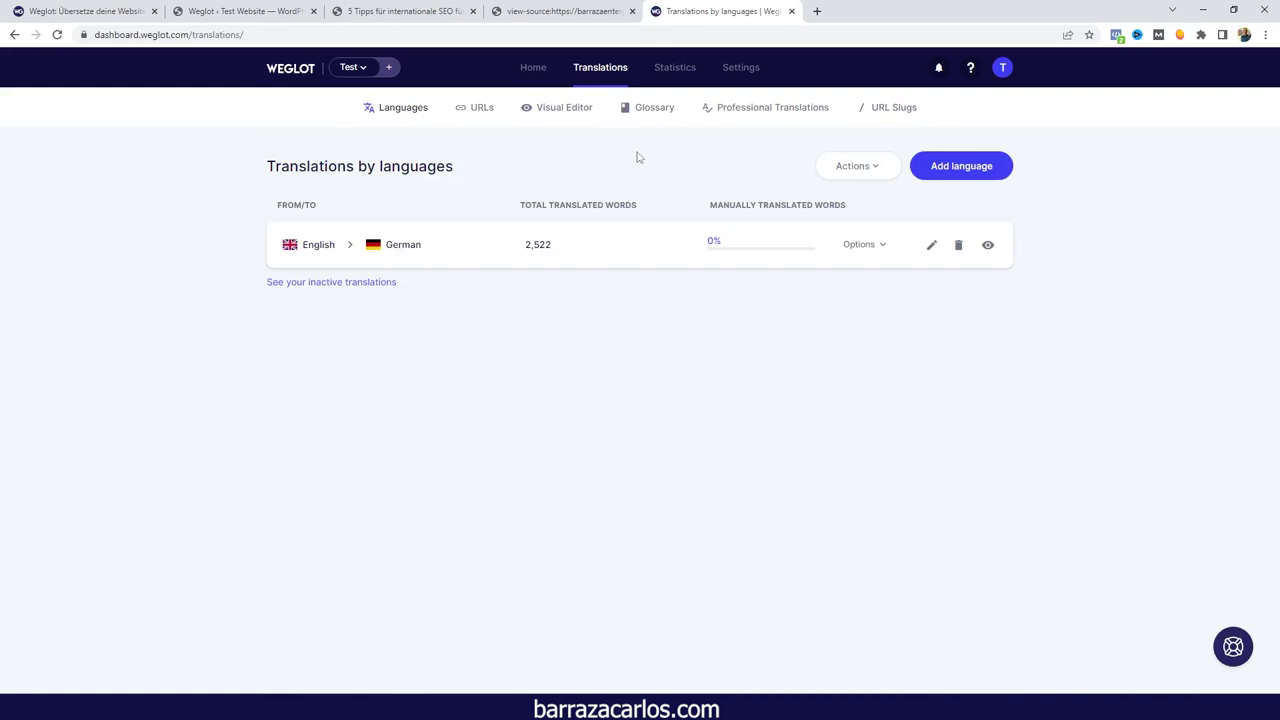
click(381, 247)
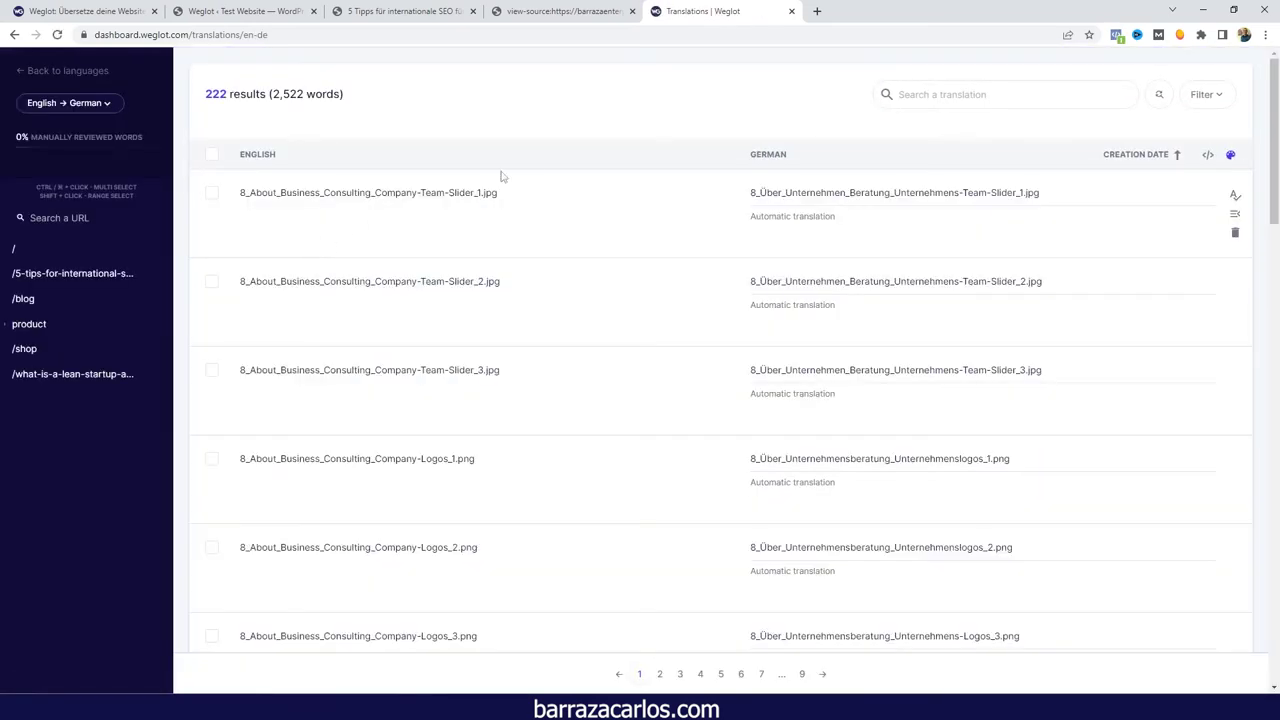
scroll(502, 176, down, 6)
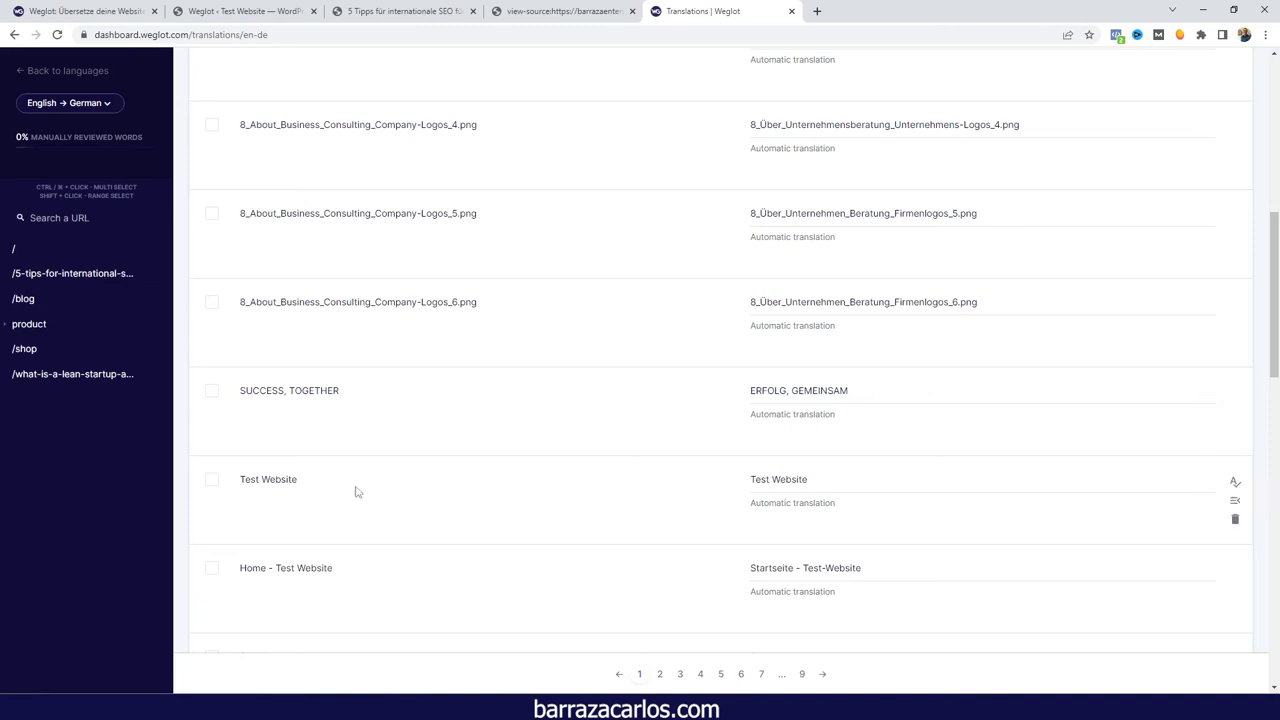
scroll(391, 574, down, 1)
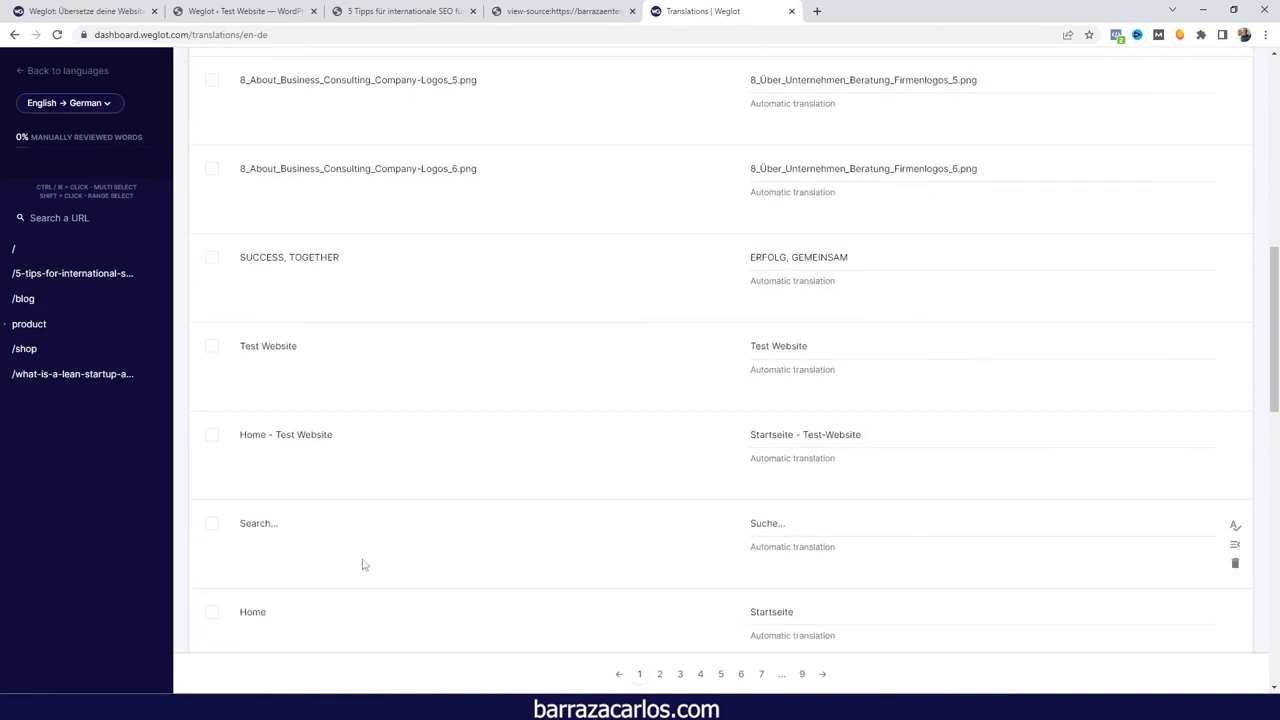
scroll(360, 575, down, 3)
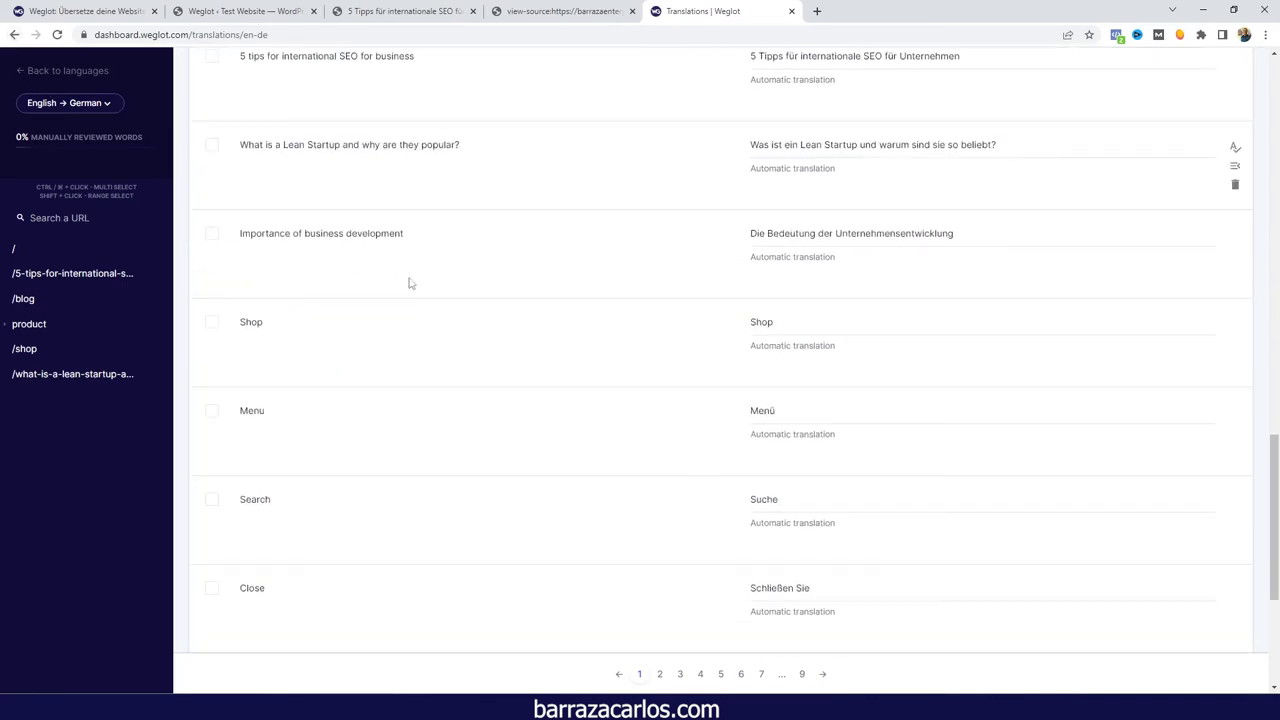
scroll(643, 589, down, 3)
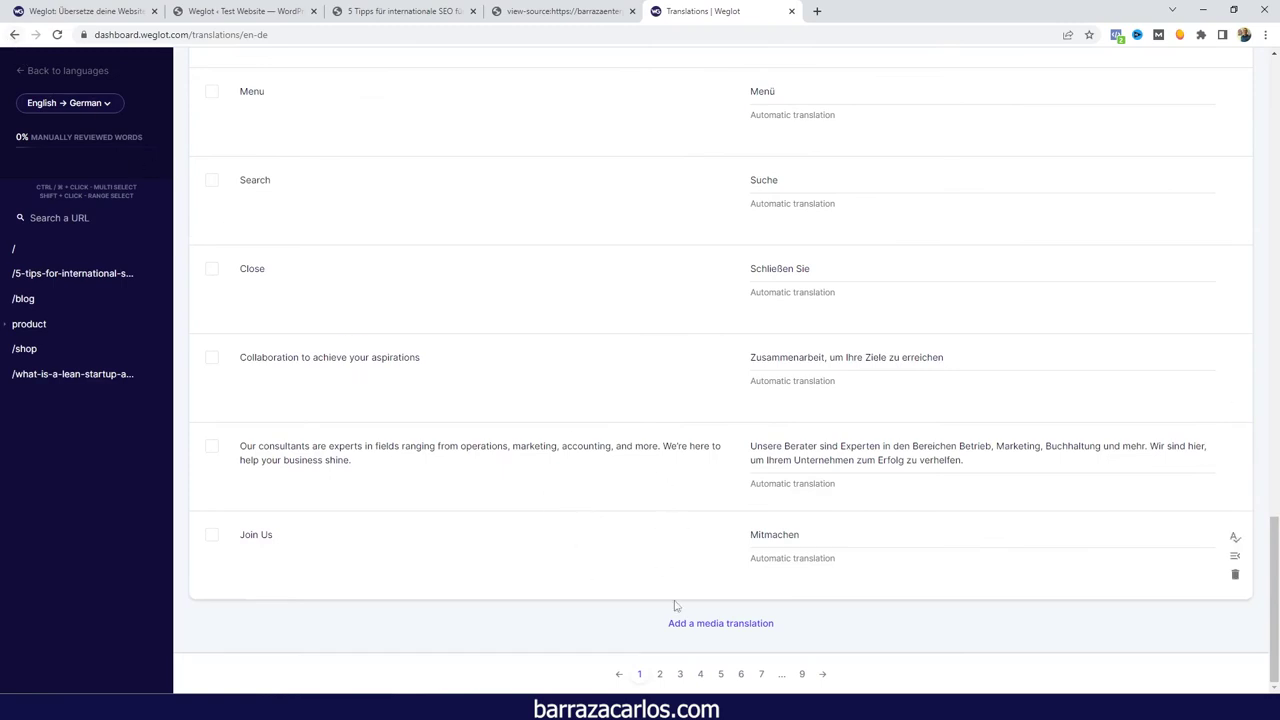
- Start a media translation and enter the address of the German SEO tips article's featured image as the English media URL
click(719, 624)
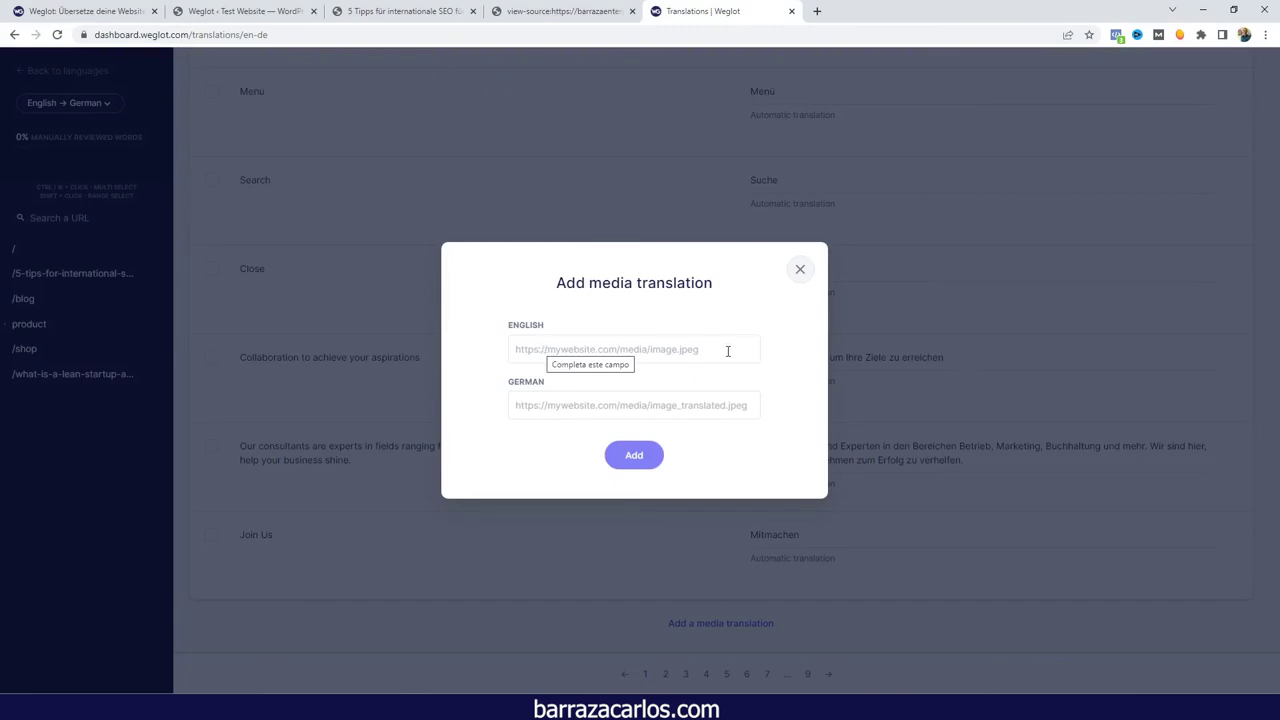
click(594, 349)
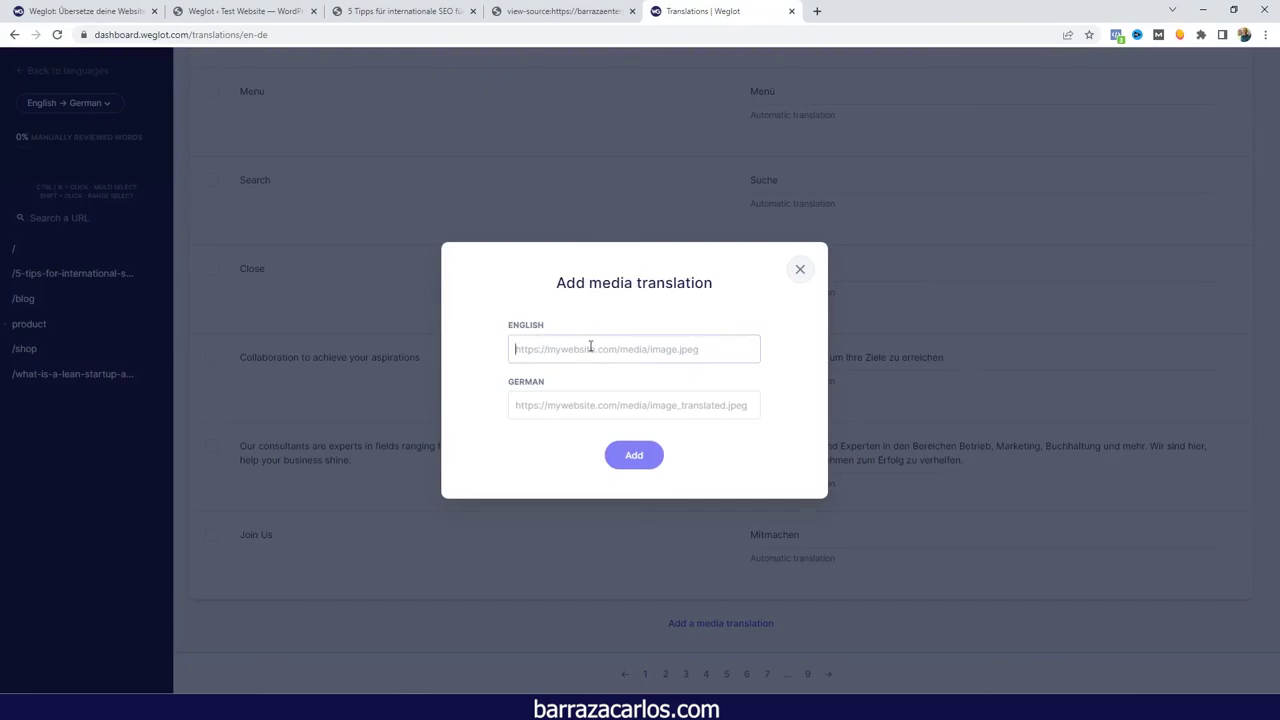
click(380, 11)
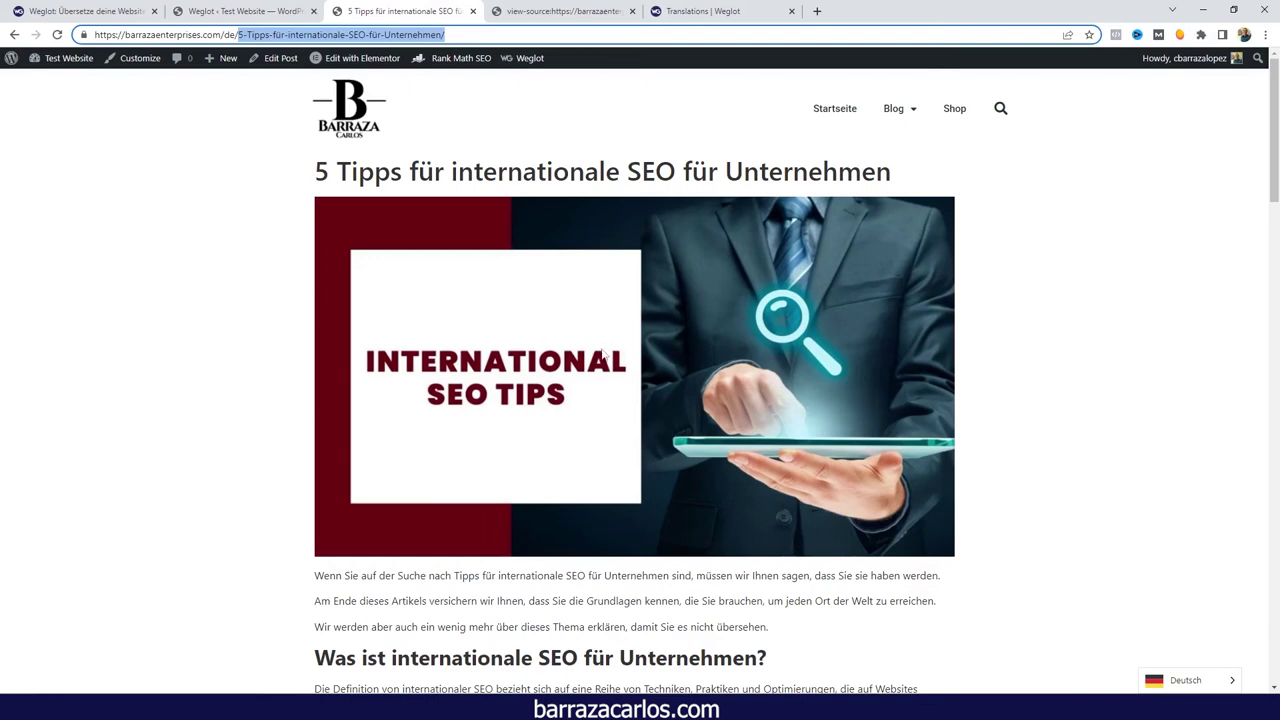
right_click(622, 307)
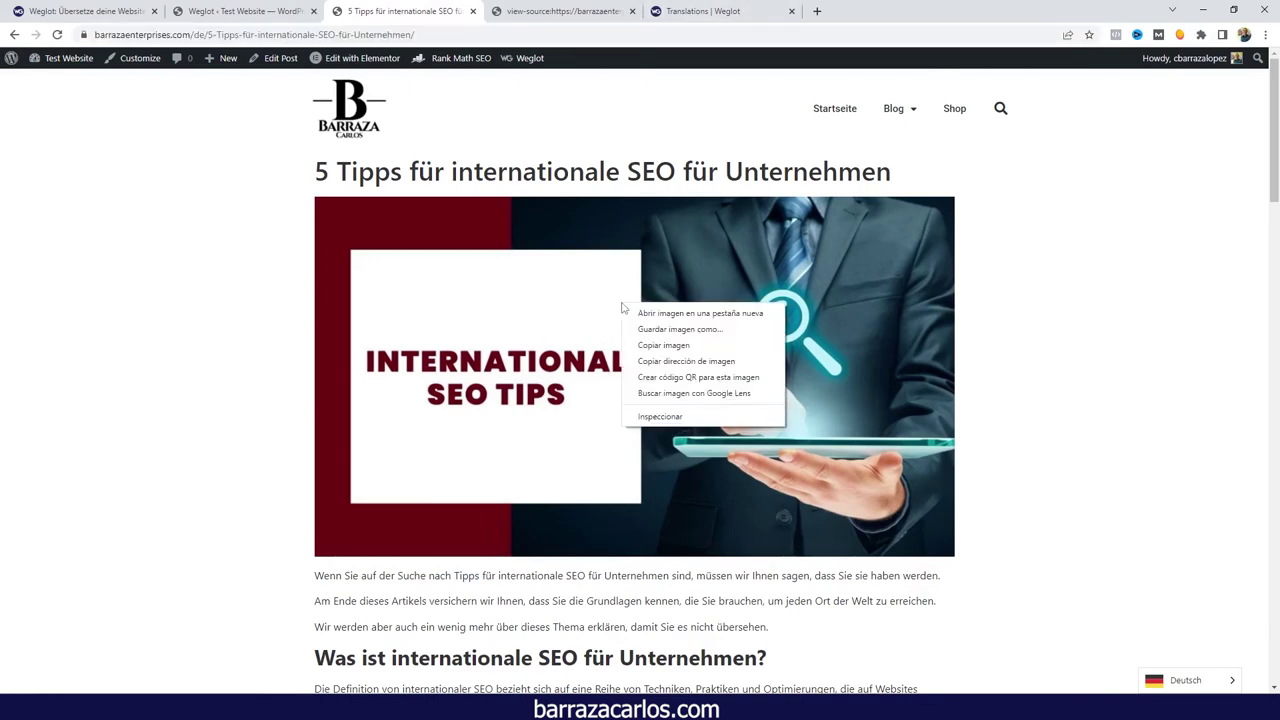
click(662, 361)
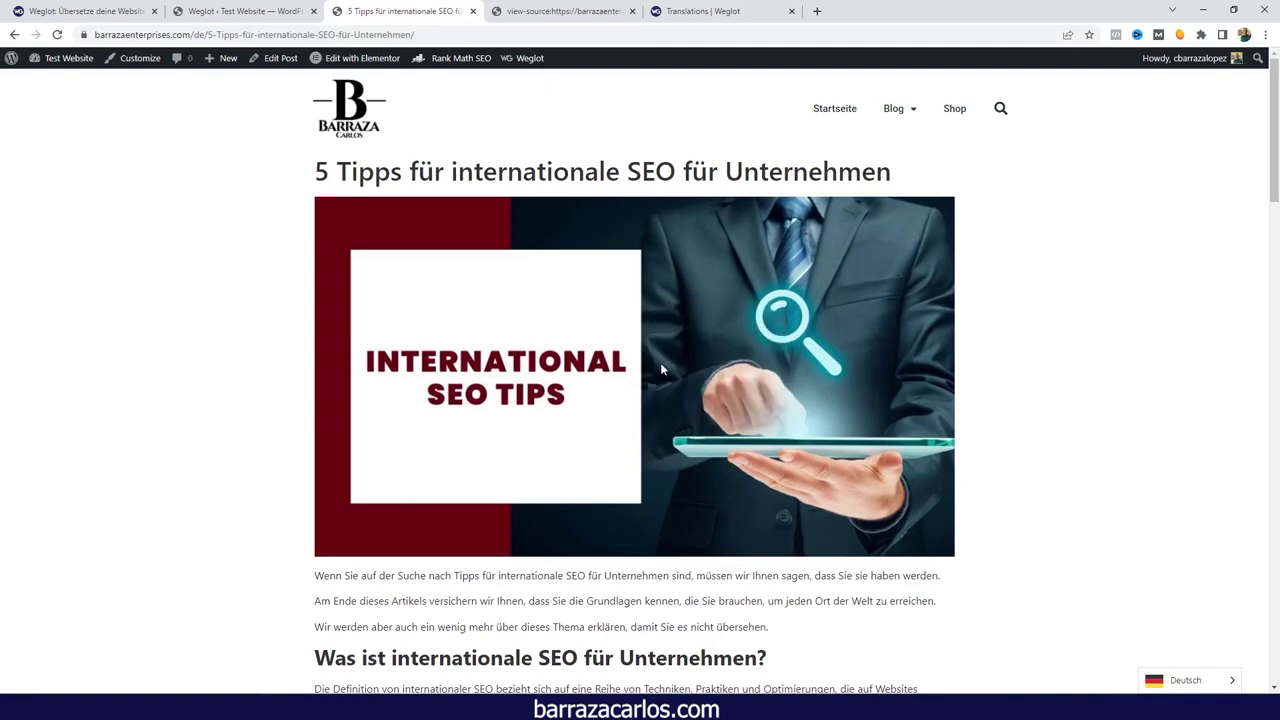
click(740, 8)
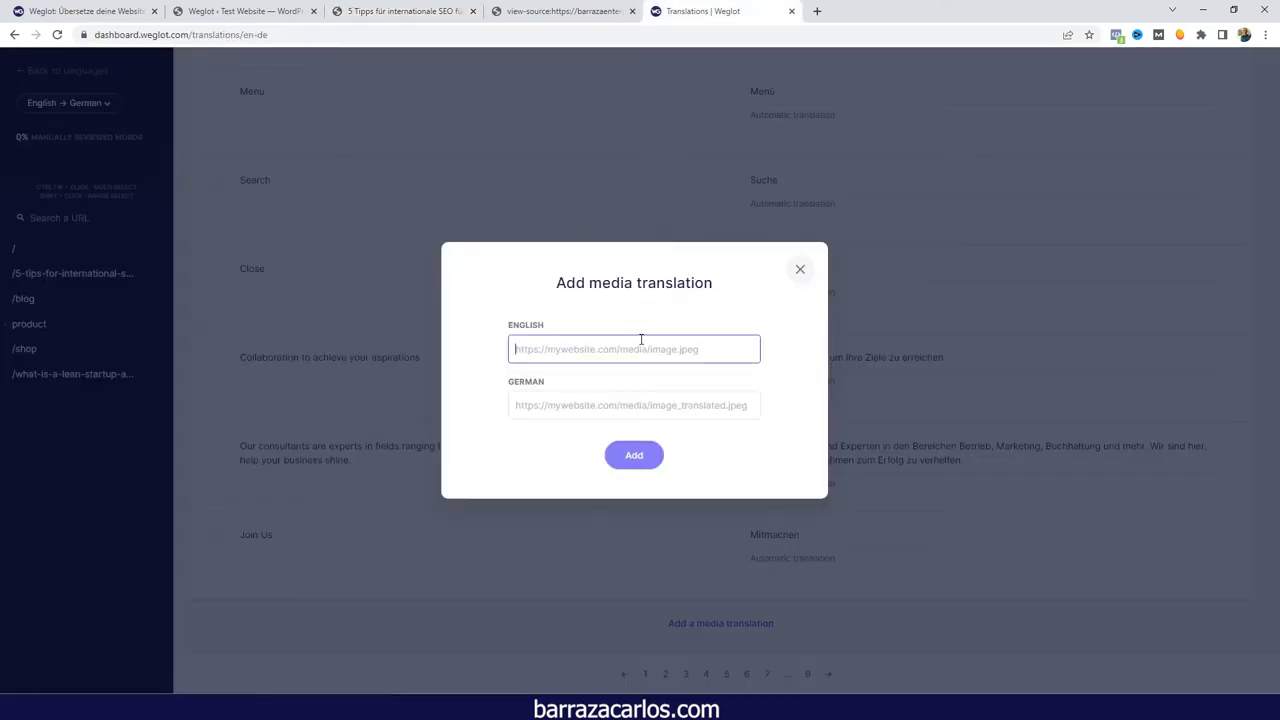
key(ctrl+v)
drag(677, 360, 472, 357)
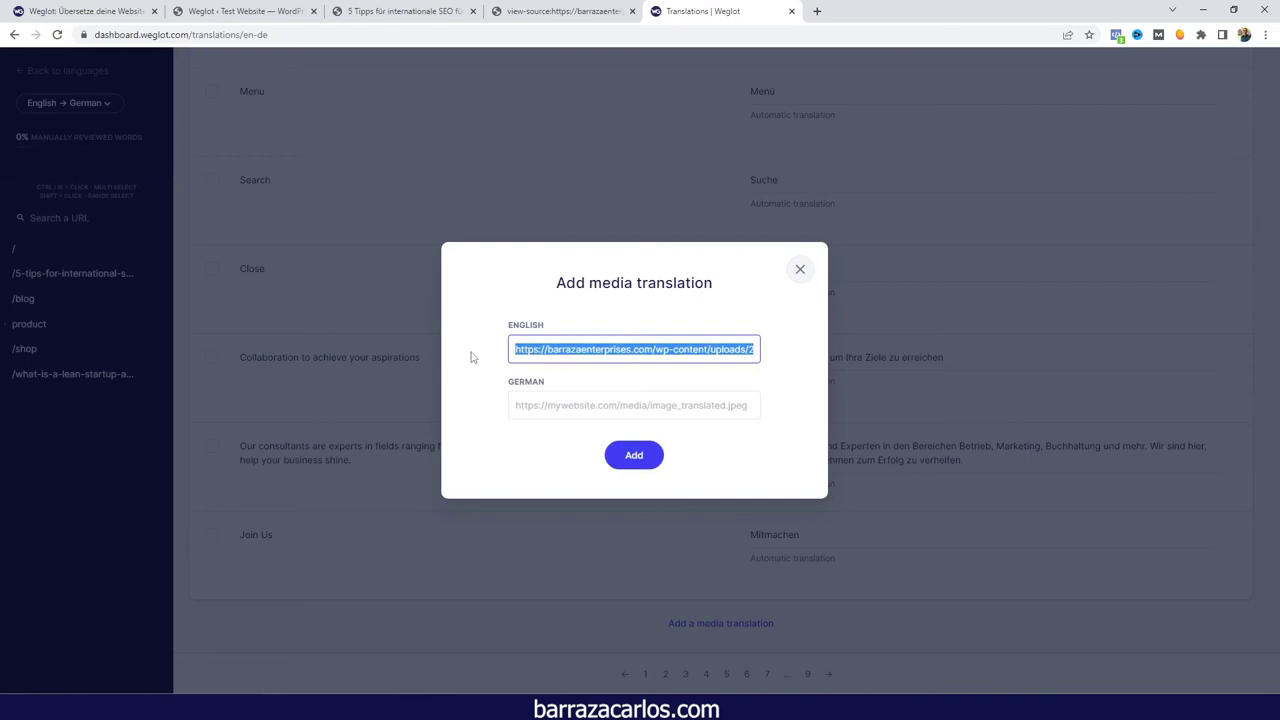
click(540, 406)
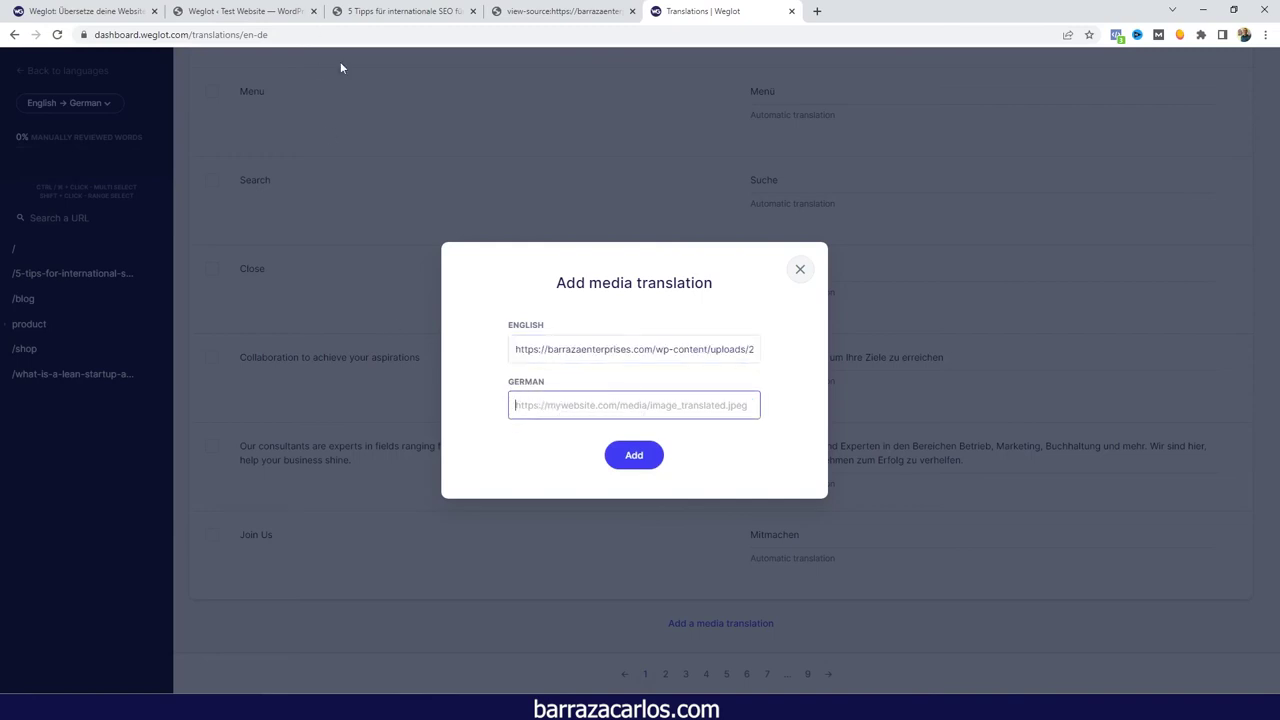
- Upload "Tipps fuer Internationale SEO.jpg" from the "international seo tips" folder to the WordPress media library
click(283, 10)
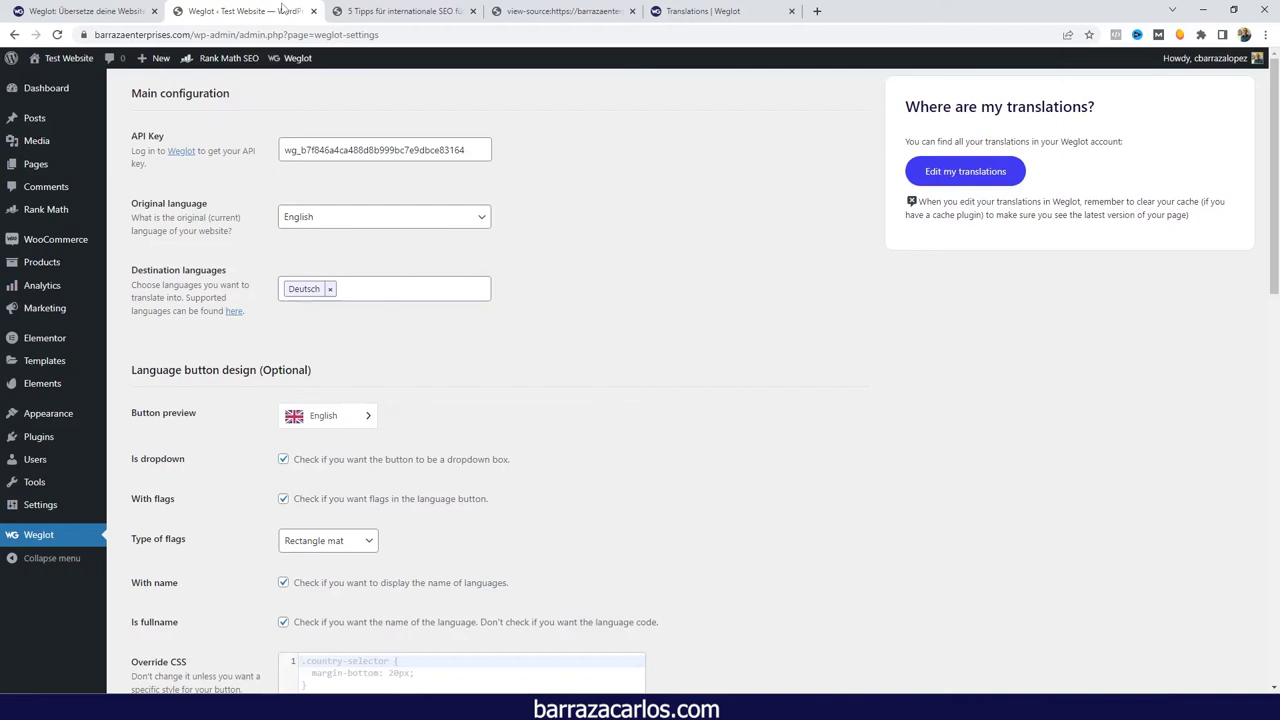
click(60, 141)
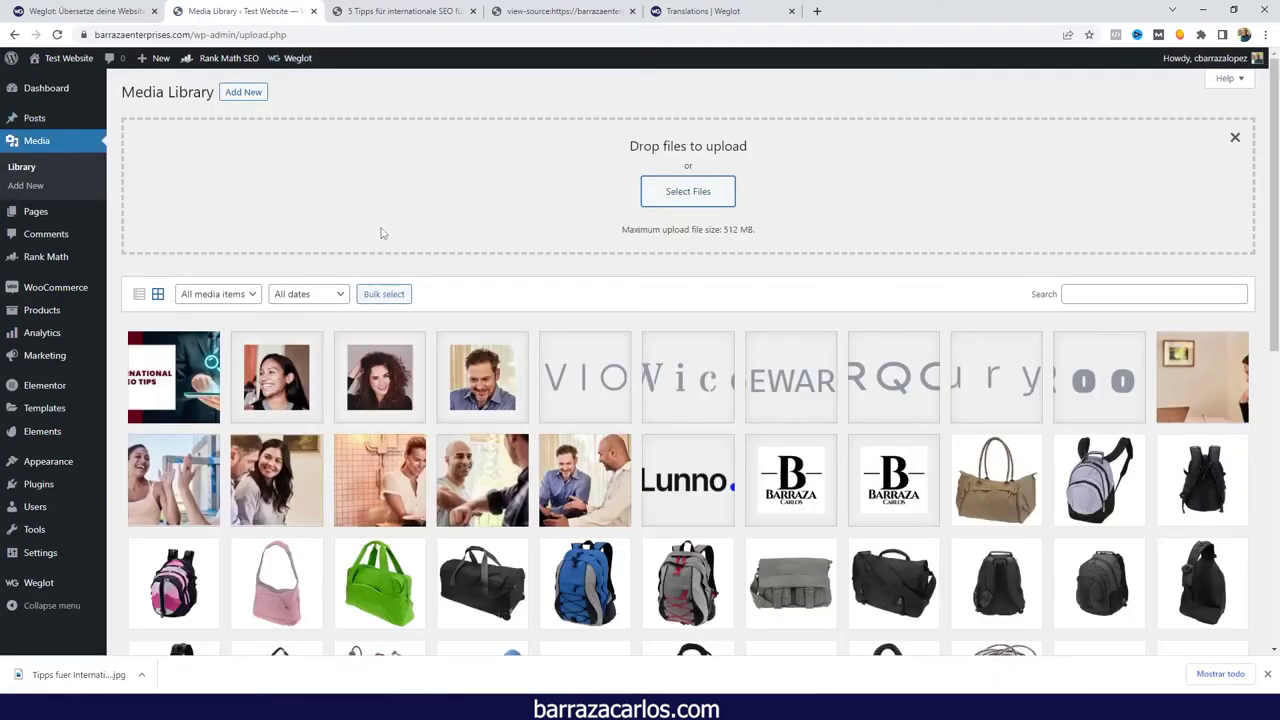
click(653, 195)
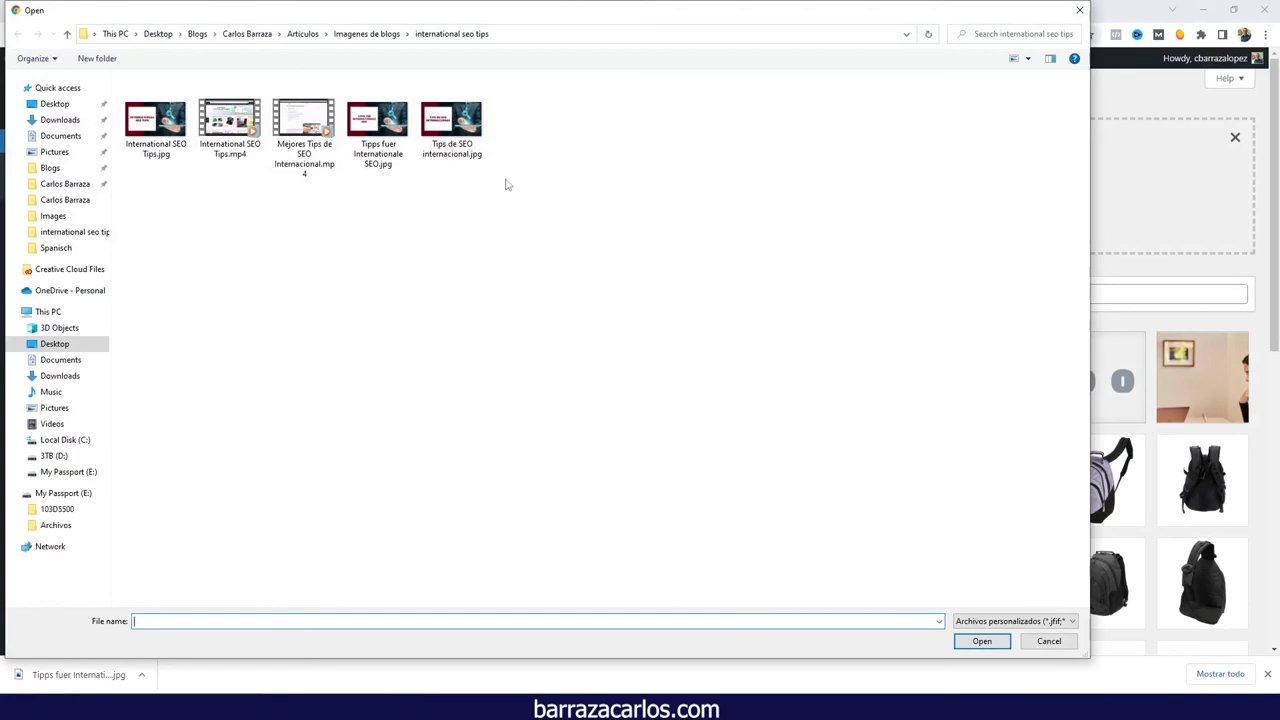
double_click(377, 137)
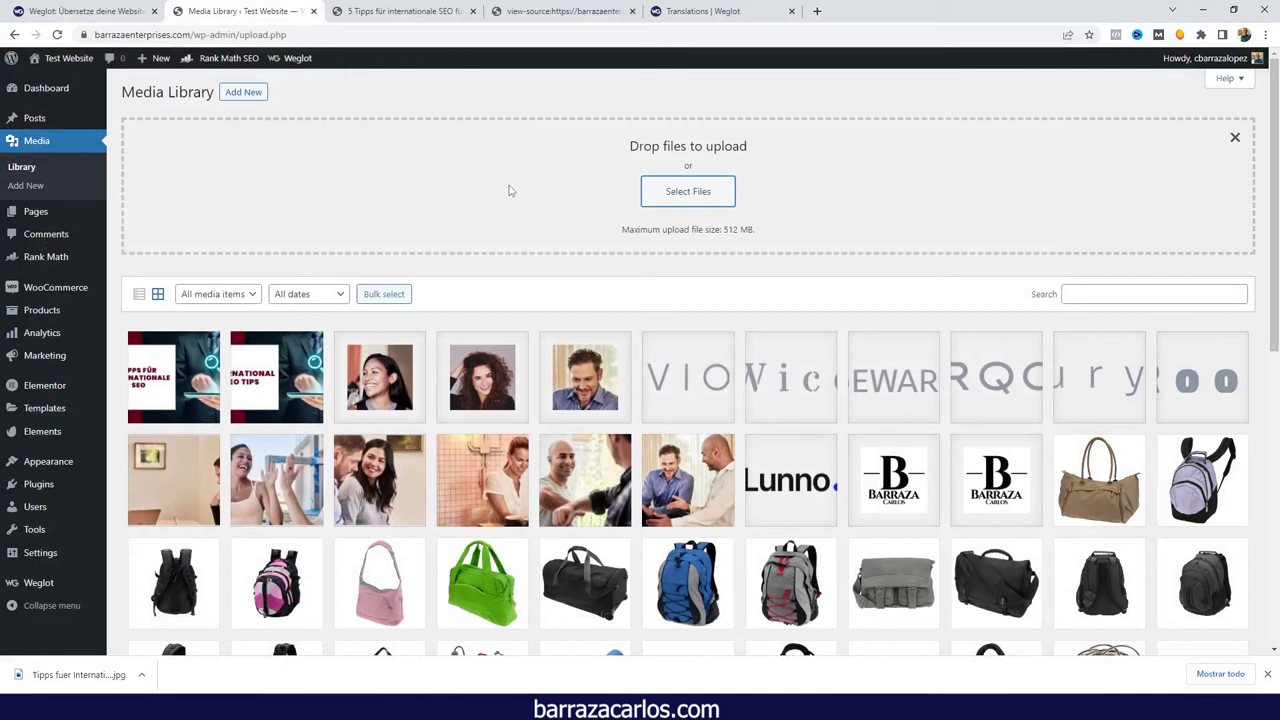
- Set the uploaded German image's alternative text to "Tipps fuer Internationale SEO" and copy its file URL
click(130, 376)
click(1046, 396)
drag(1174, 265, 930, 262)
key(ctrl+c)
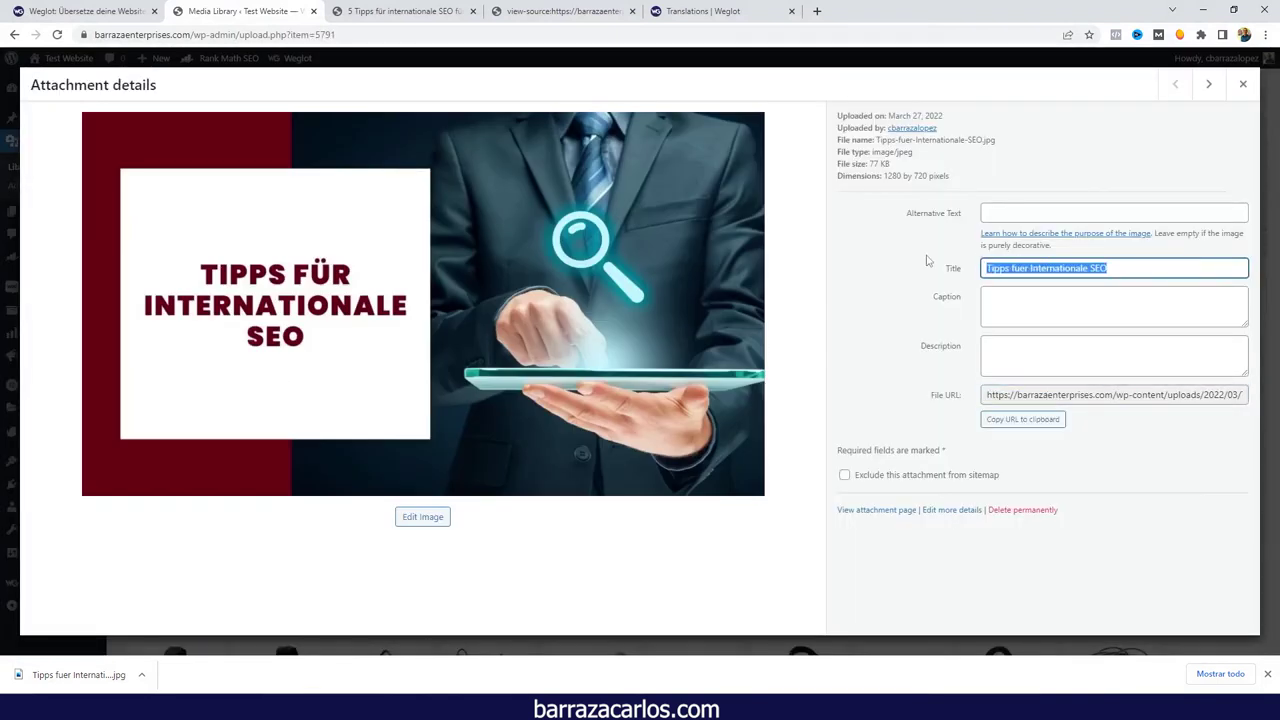
click(1091, 213)
key(ctrl+v)
click(1126, 394)
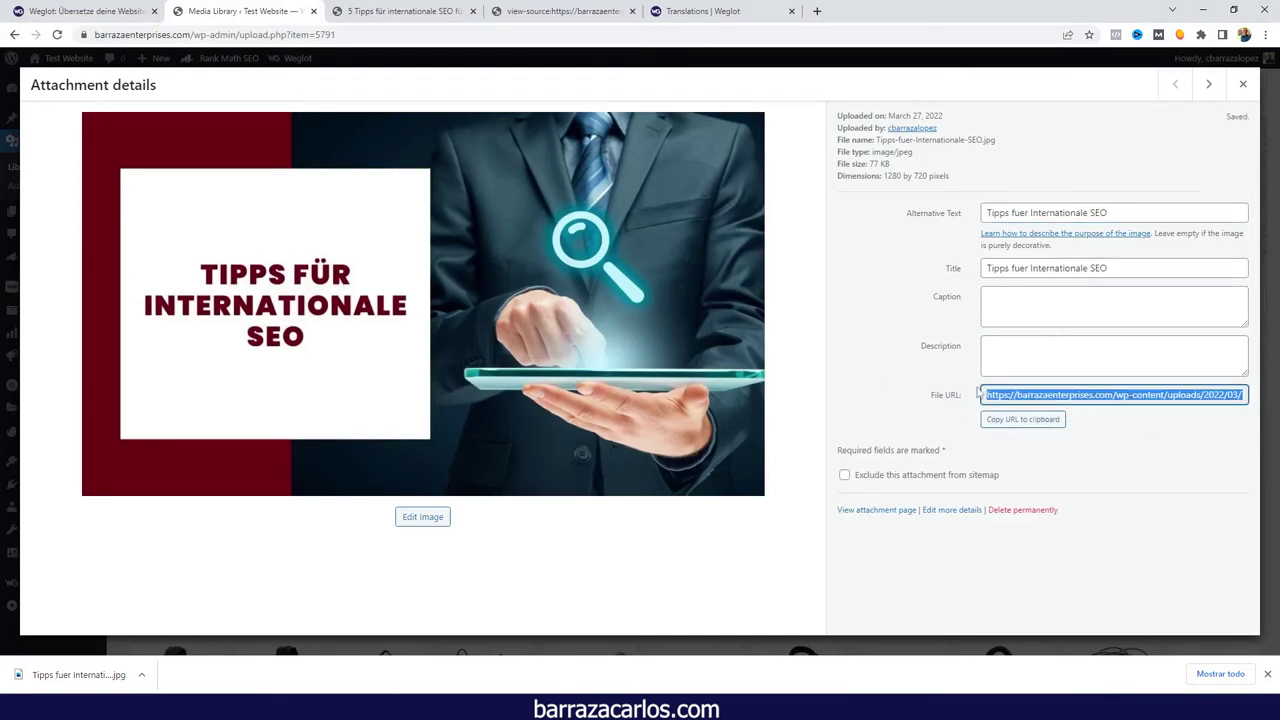
click(1243, 84)
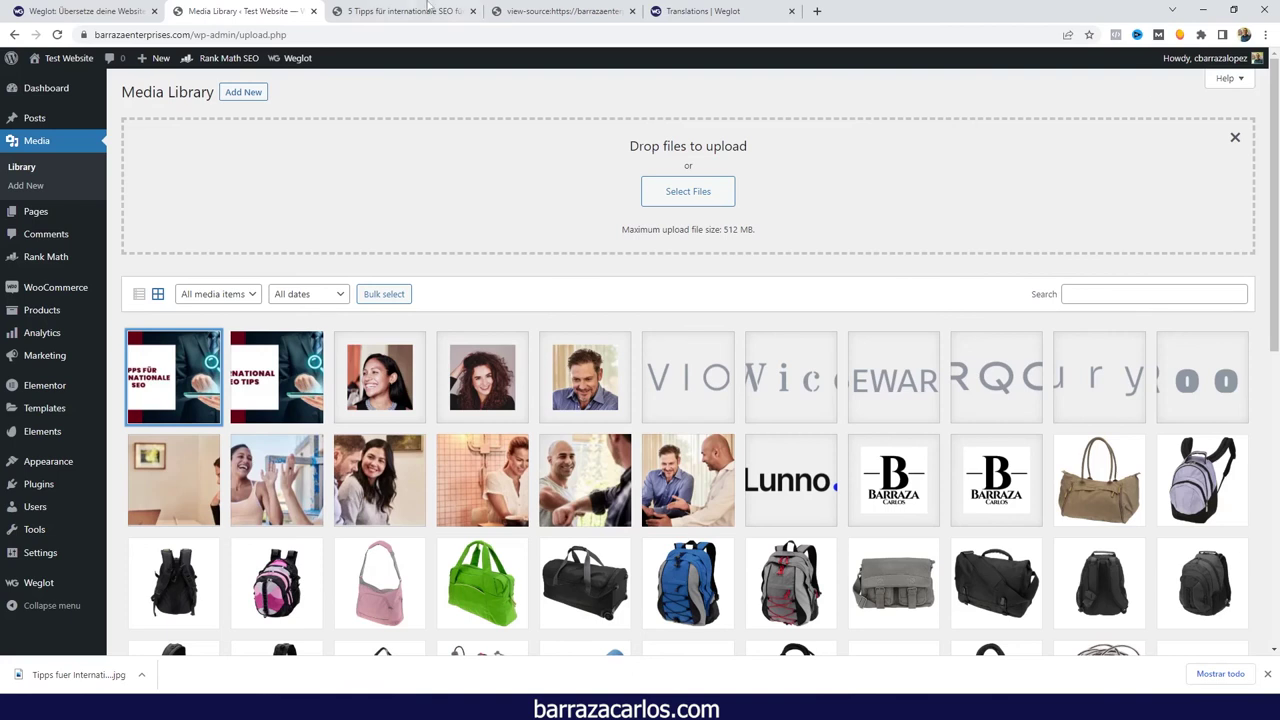
- Add the URL of Tipps-fuer-Internationale-SEO.jpg as the German media translation and check the featured image on the German article
click(512, 10)
click(740, 10)
click(600, 386)
text(https://barrazaenterprises.com/wp-content/uploads/2022/05/Tipps-fuer-Internationale-SEO.jpg)
click(634, 436)
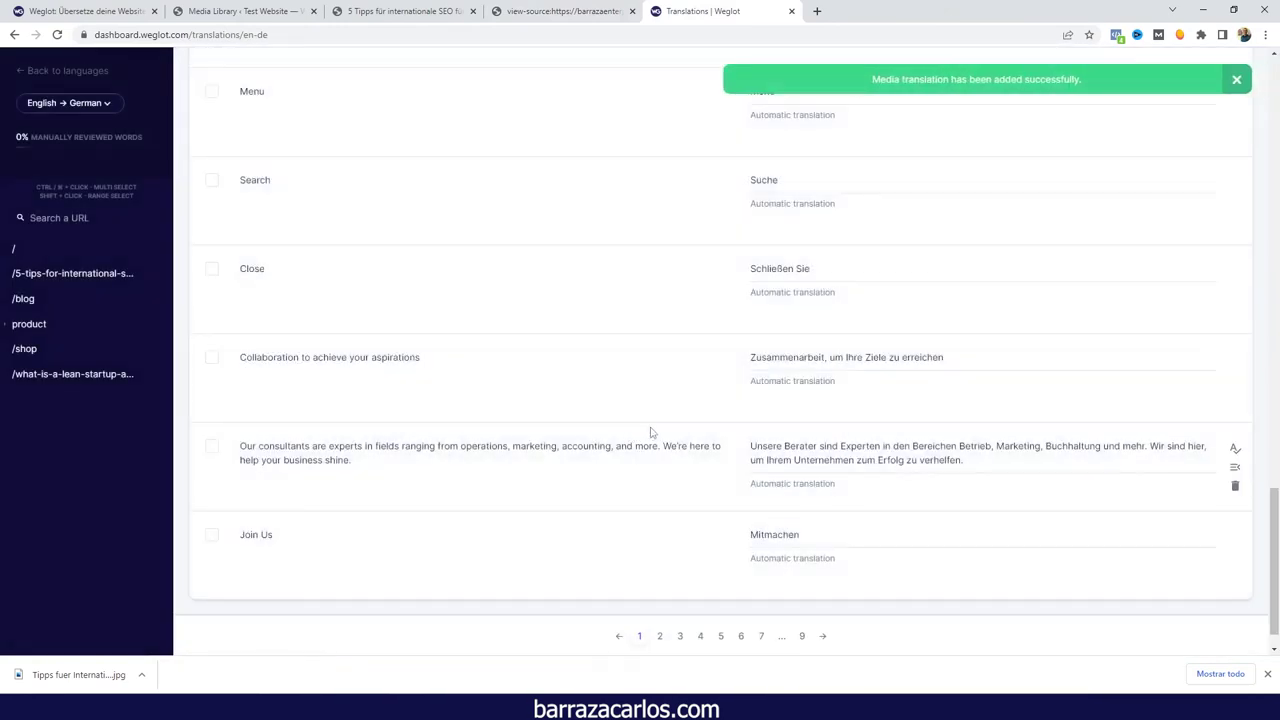
click(415, 11)
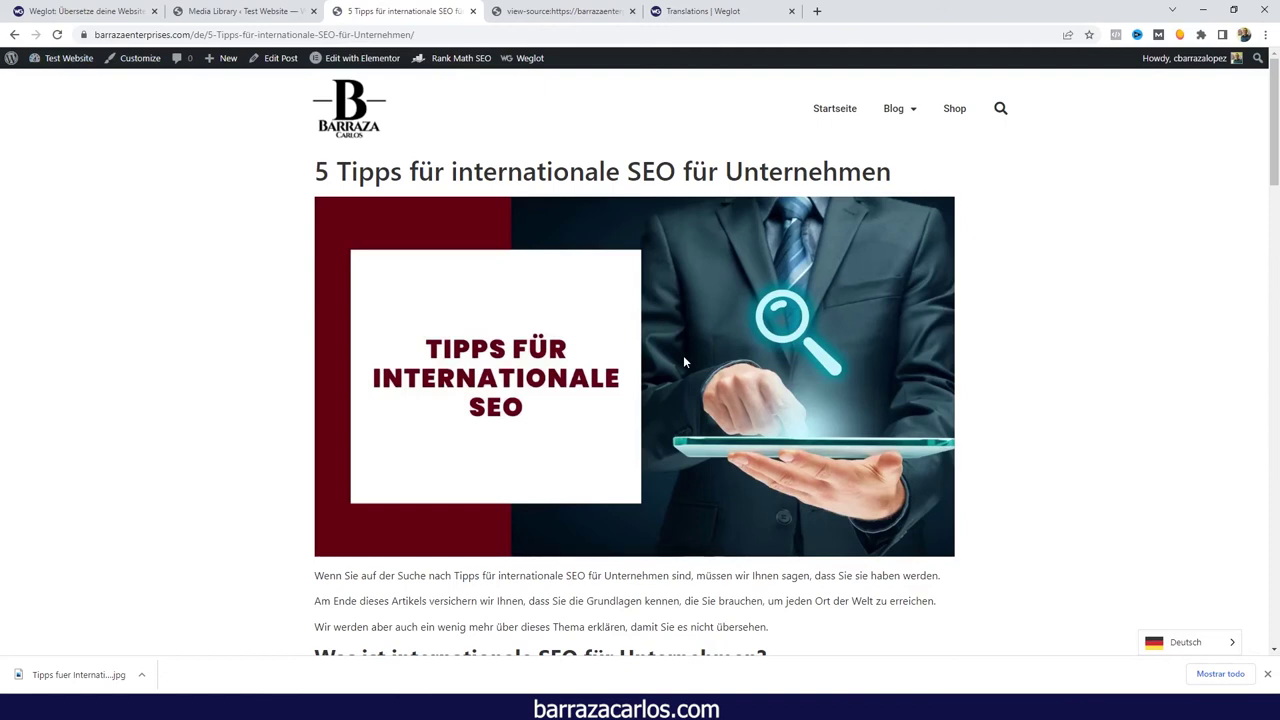
click(1267, 676)
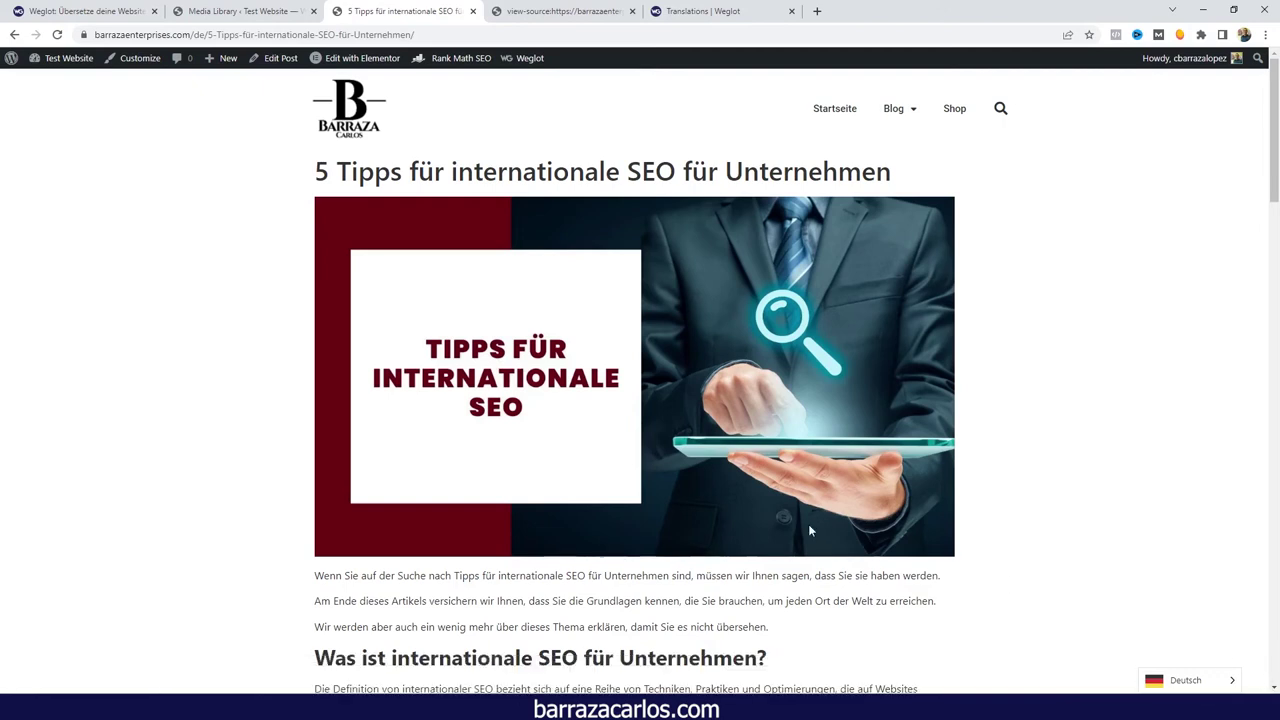
- Open Weglot's translations by URL and review the German translations for "/5-tips-for-international-seo-for-business"
click(677, 20)
scroll(326, 177, up, 5)
scroll(531, 374, down, 5)
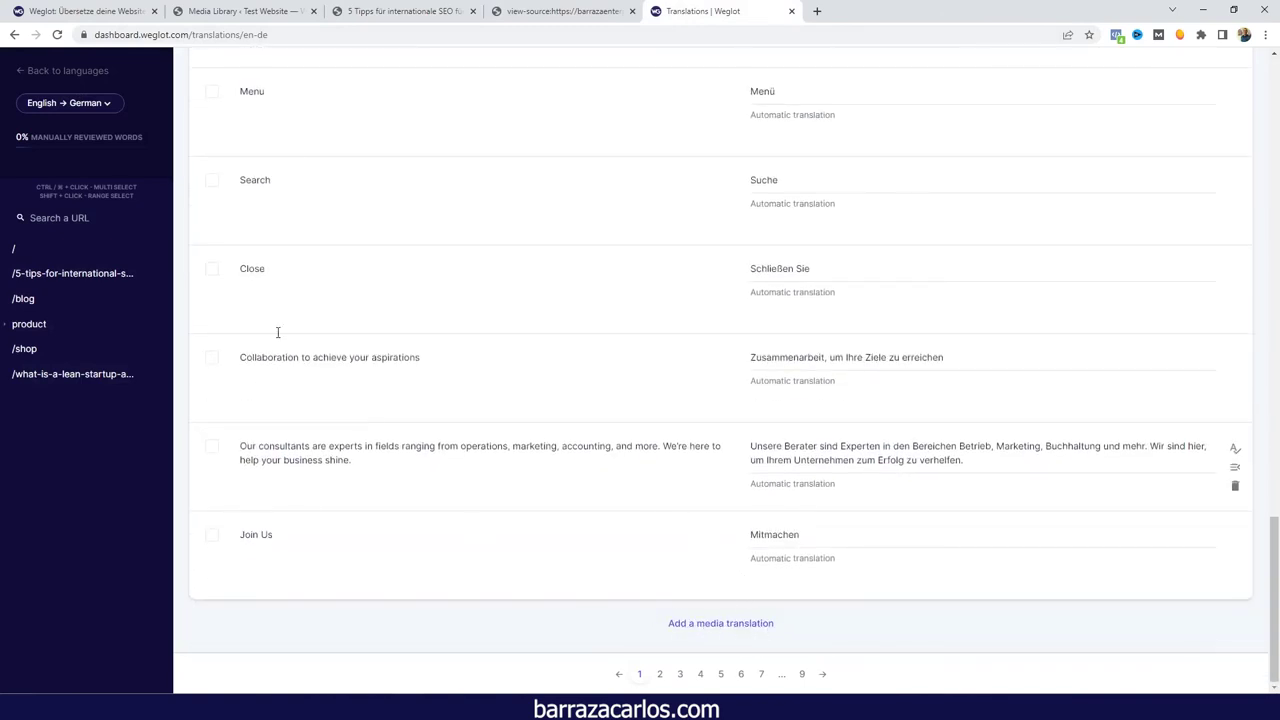
click(13, 70)
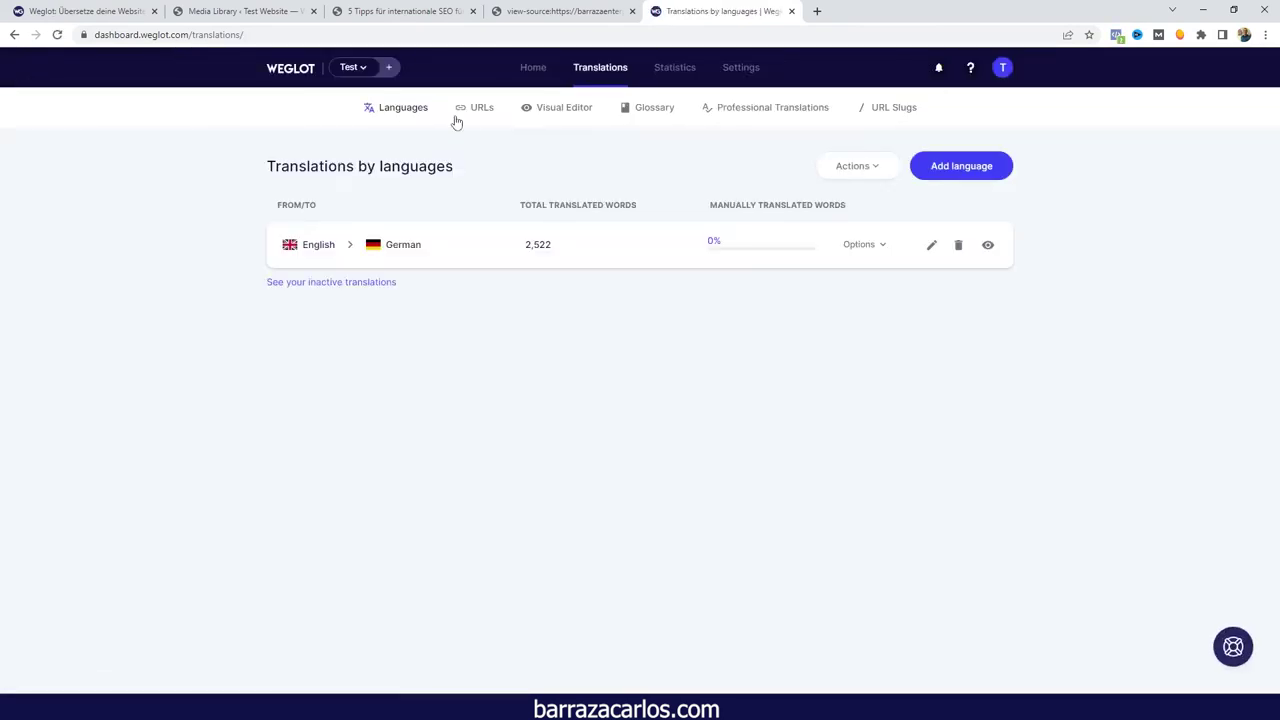
click(466, 114)
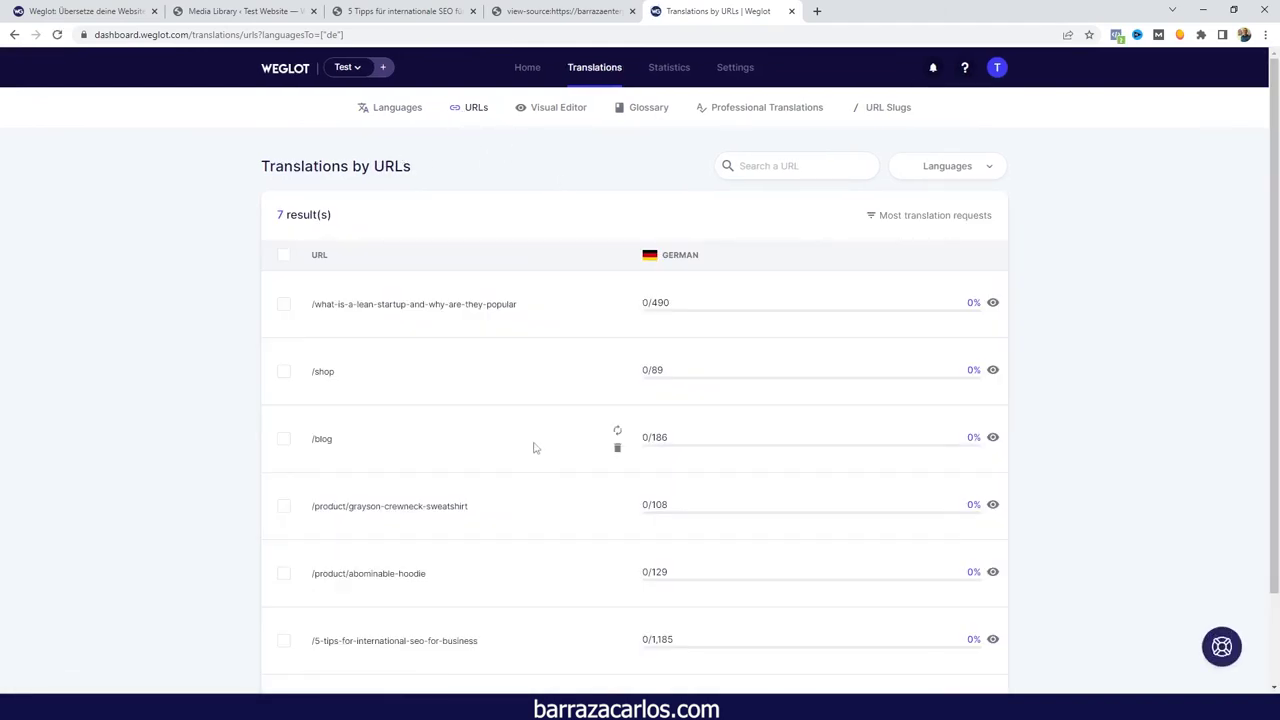
scroll(540, 440, down, 2)
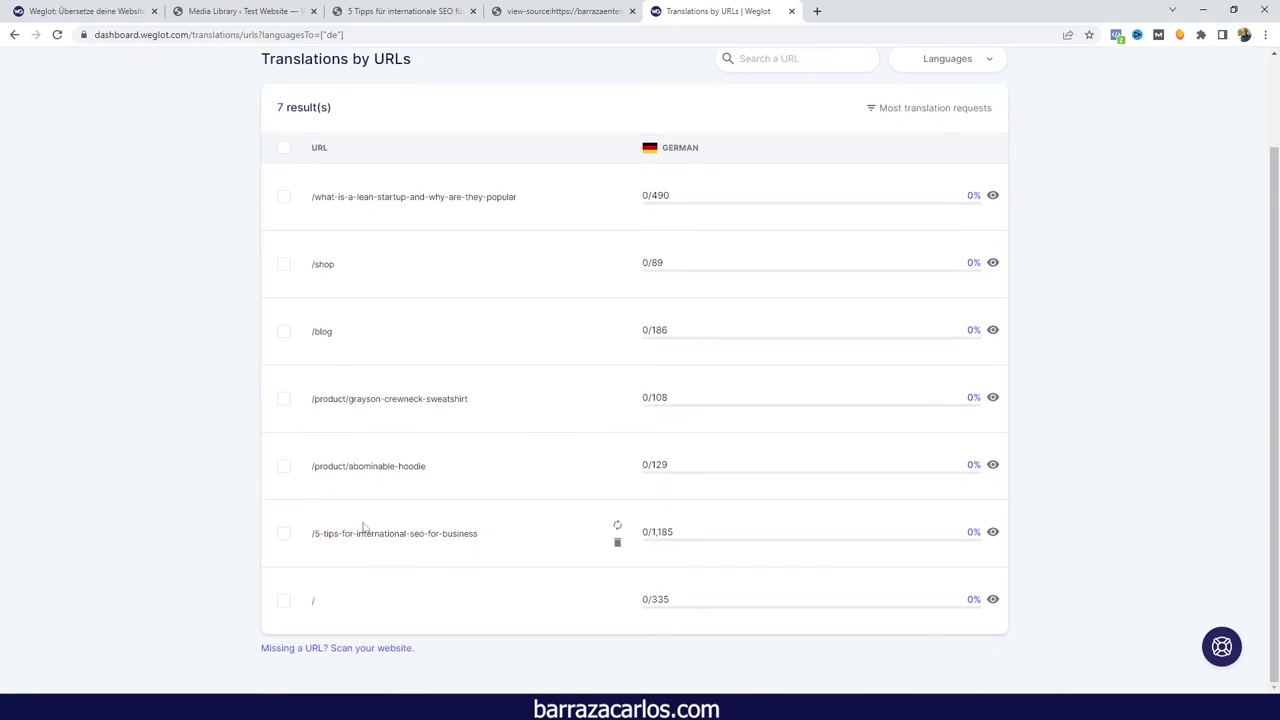
click(994, 533)
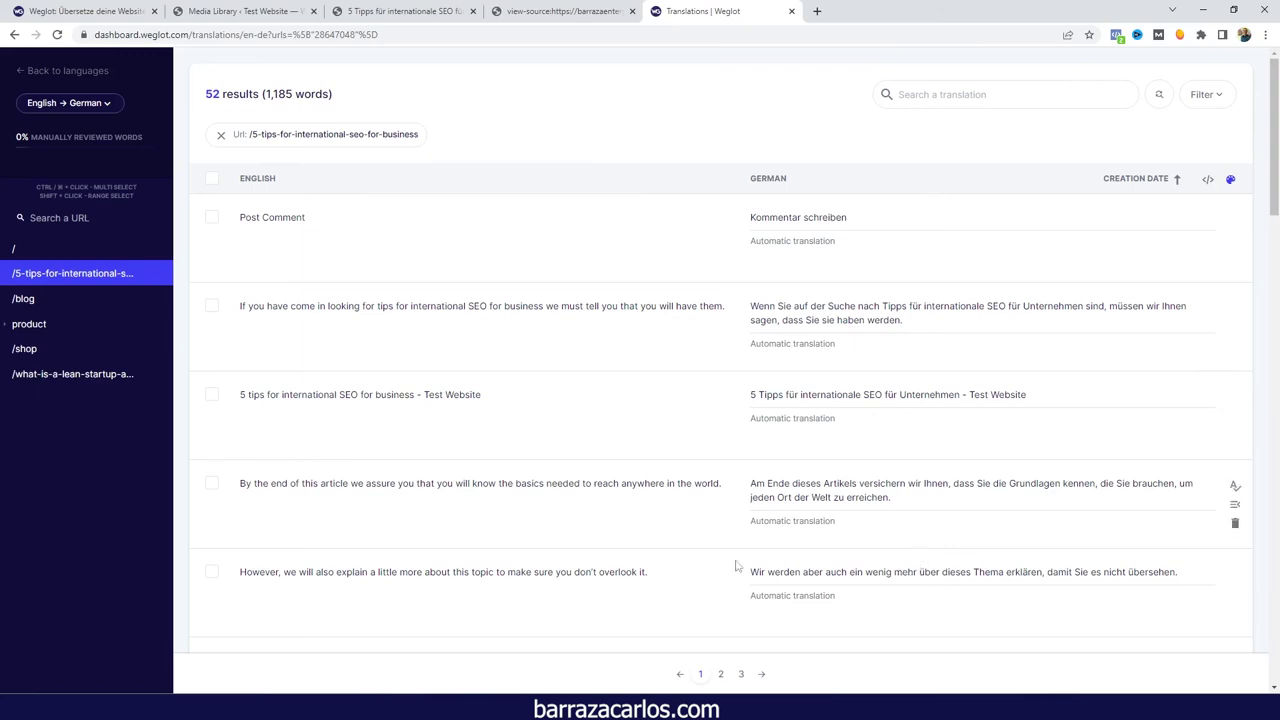
scroll(736, 566, down, 5)
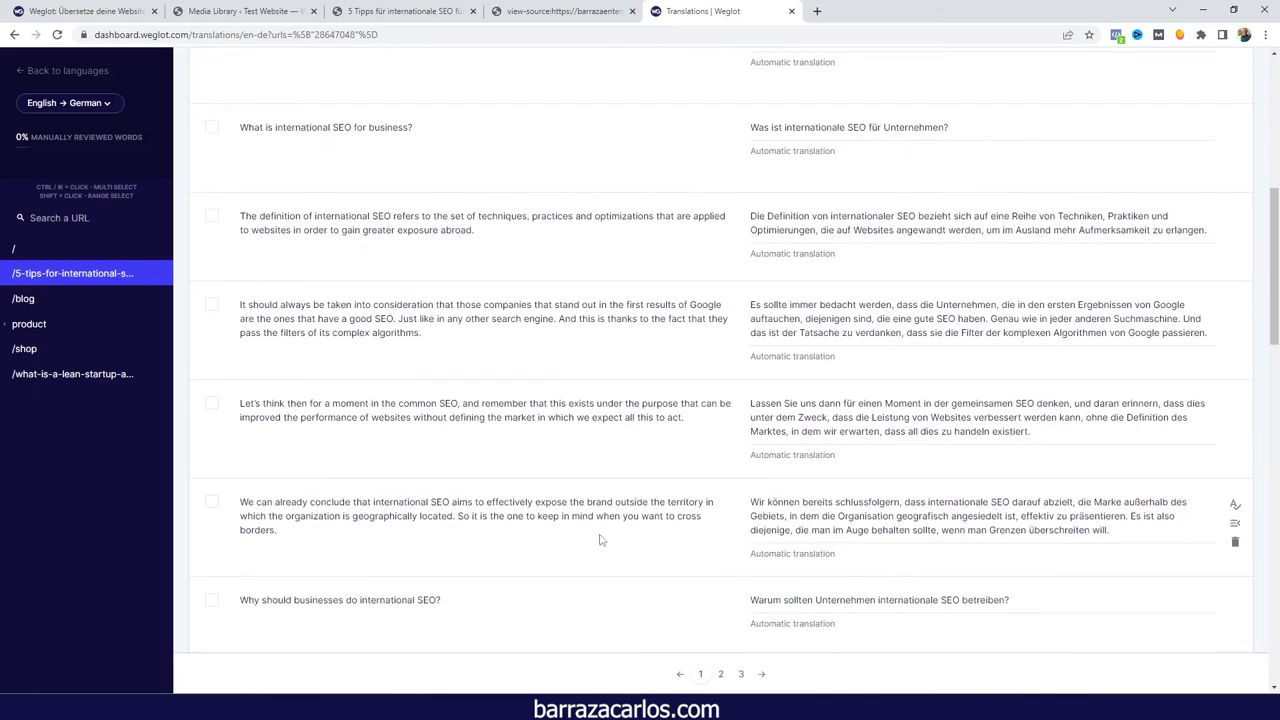
- Launch the Weglot Visual Editor for the website and dismiss the browser's site address warning
click(35, 74)
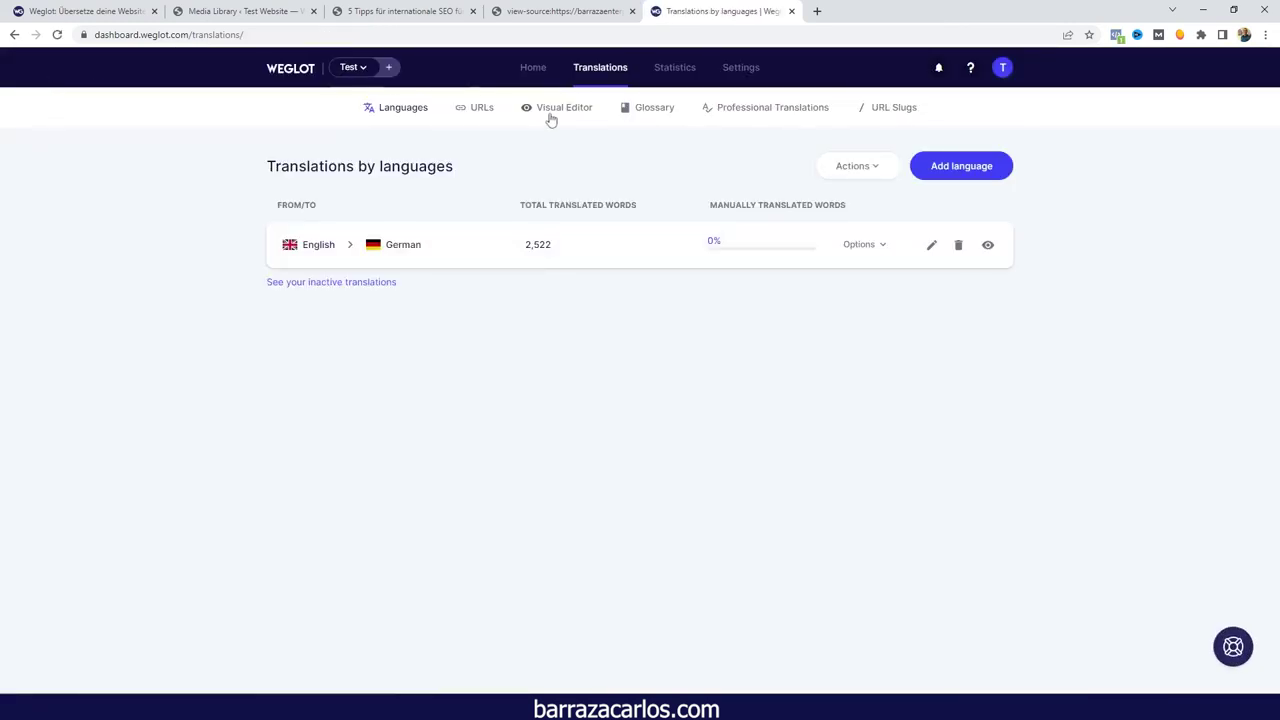
click(552, 112)
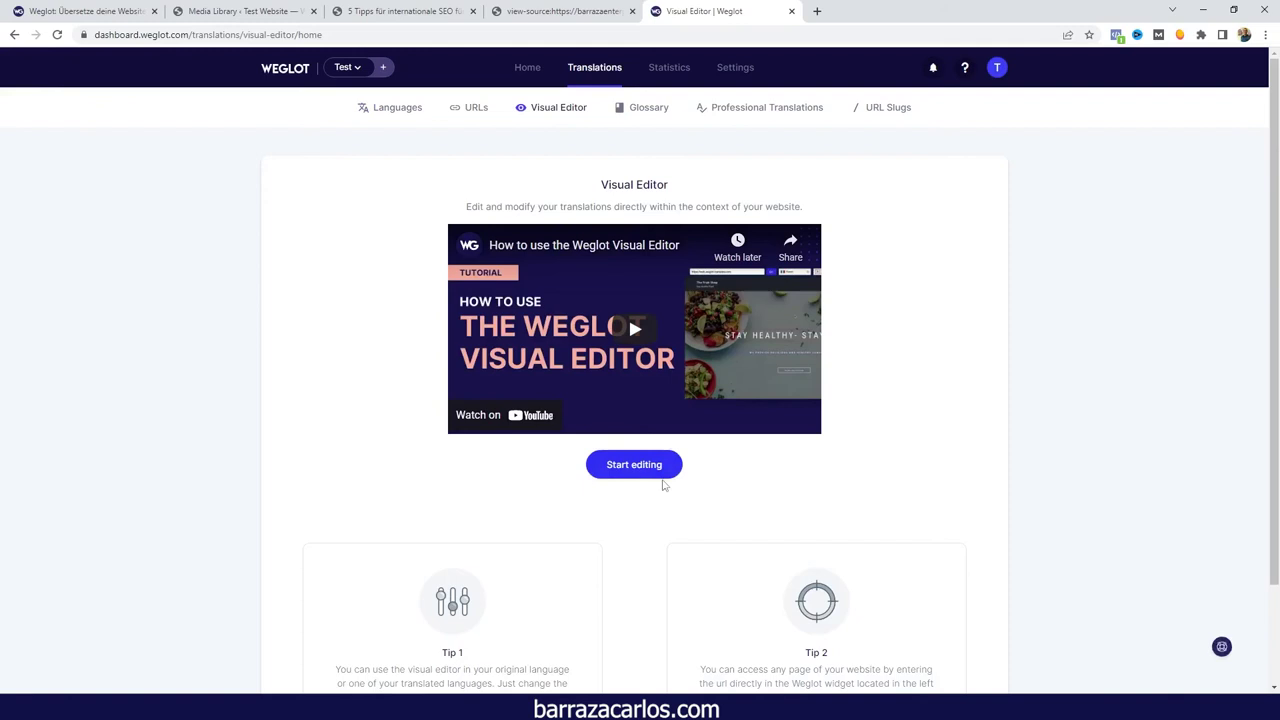
click(658, 470)
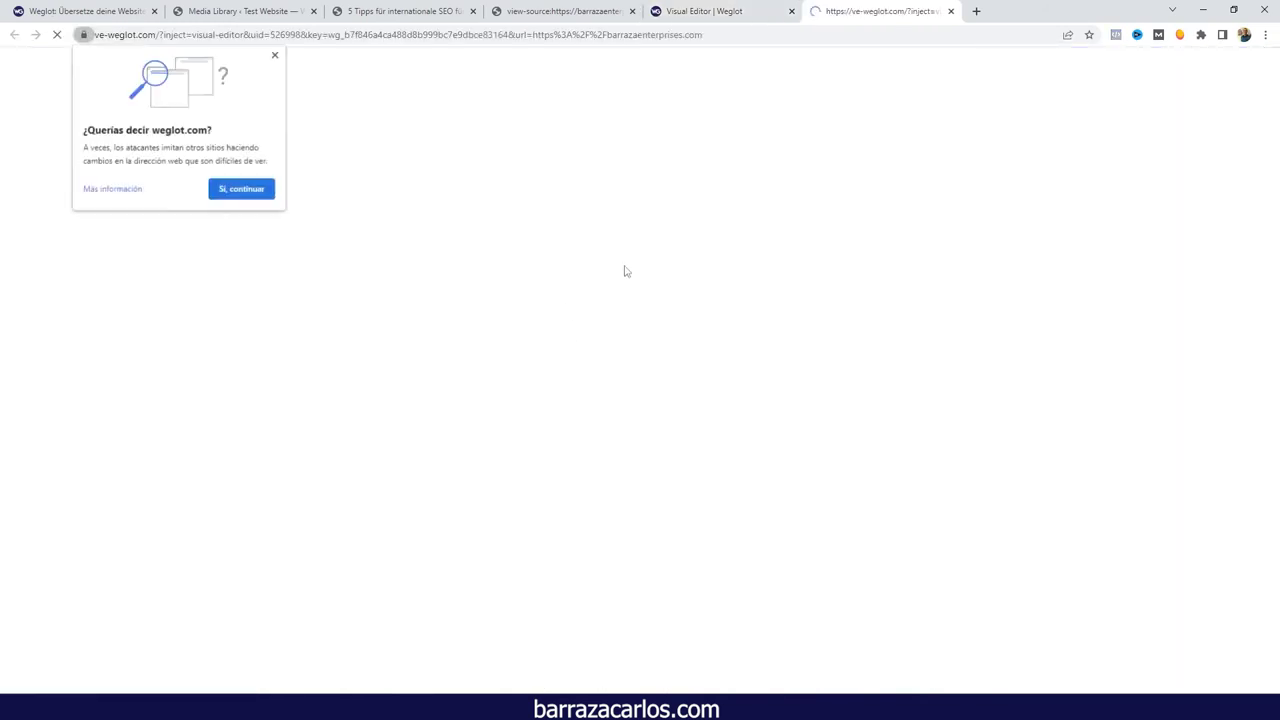
click(275, 54)
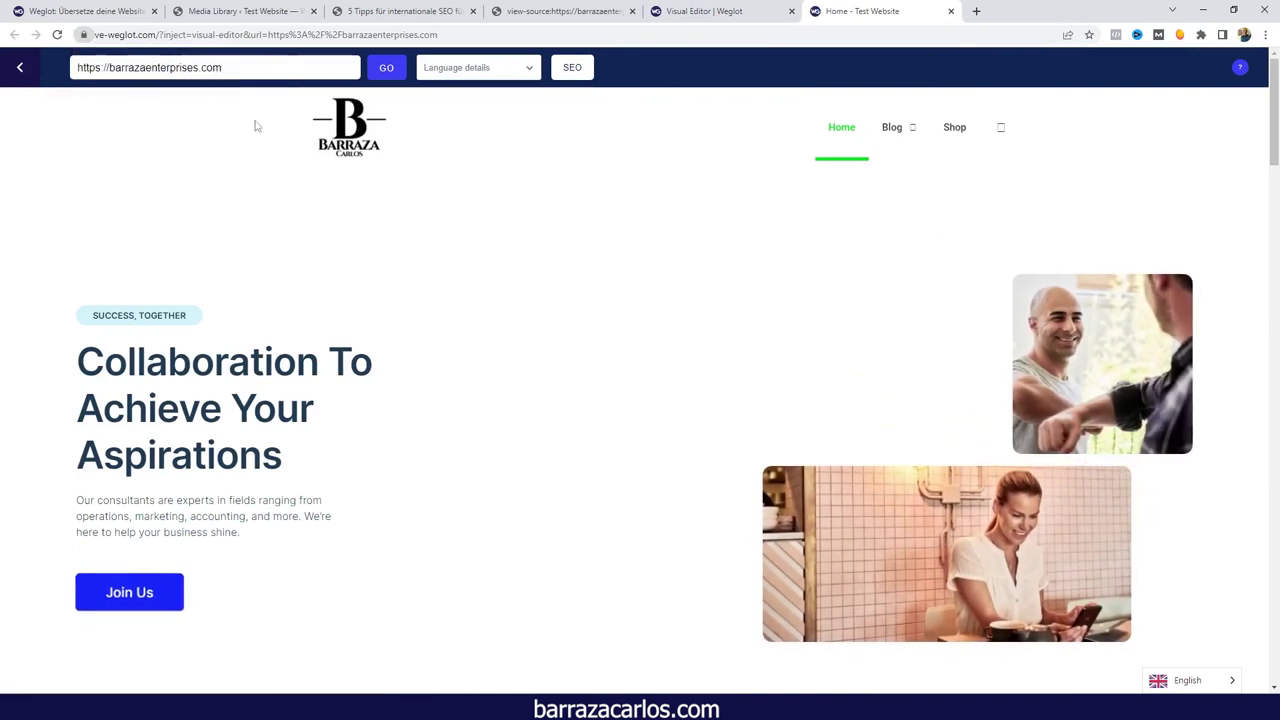
- Check the German translations of the homepage's main heading and "Join Us" button in the Visual Editor, and close the editor
click(60, 352)
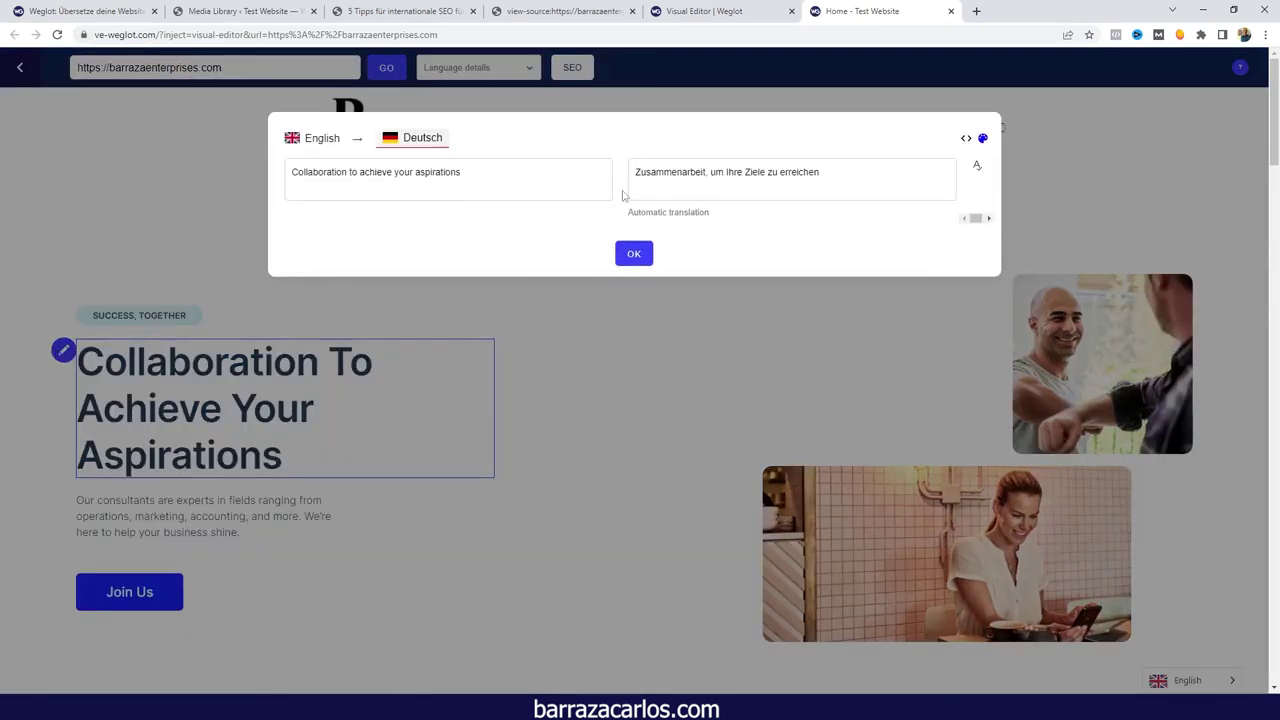
click(644, 256)
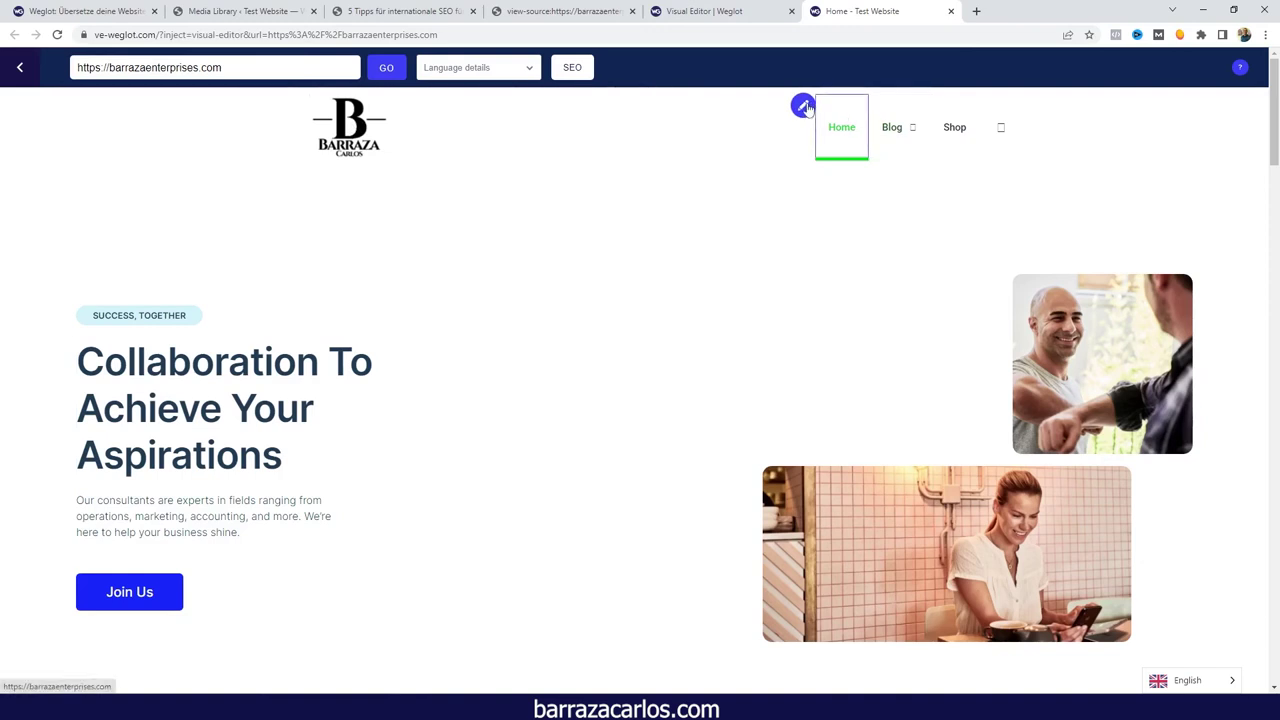
click(93, 597)
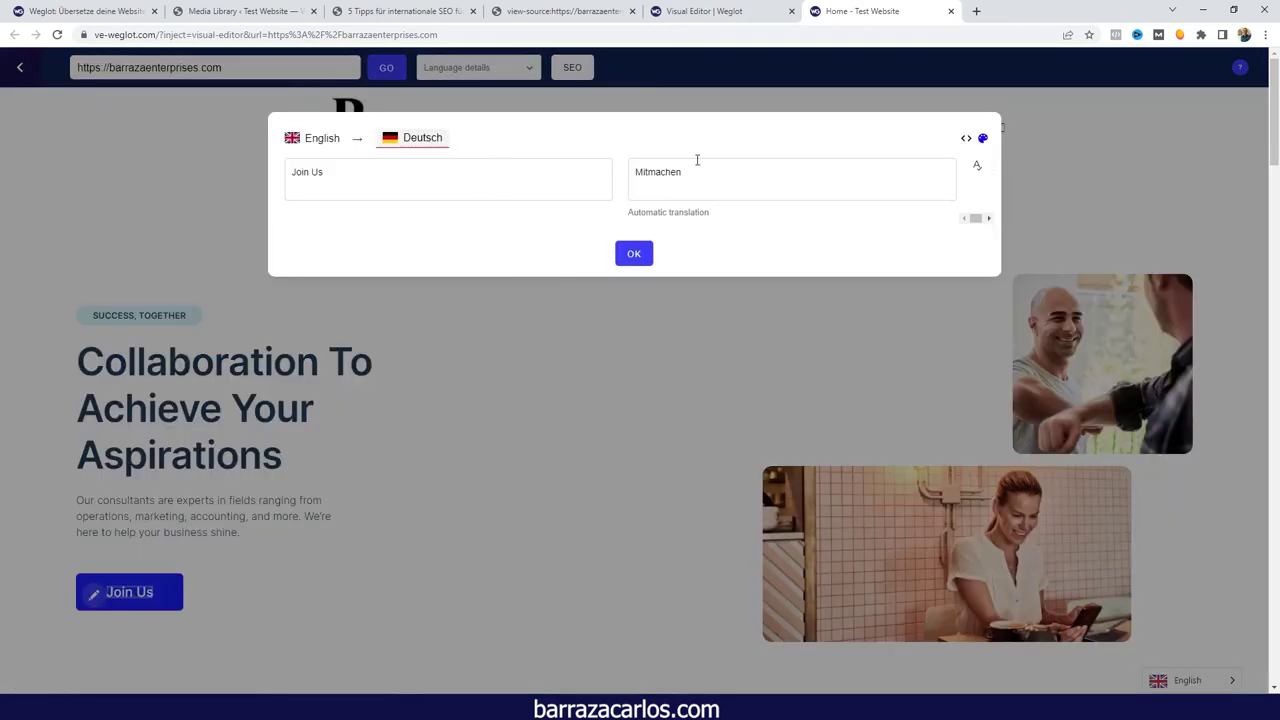
click(634, 256)
scroll(634, 257, down, 3)
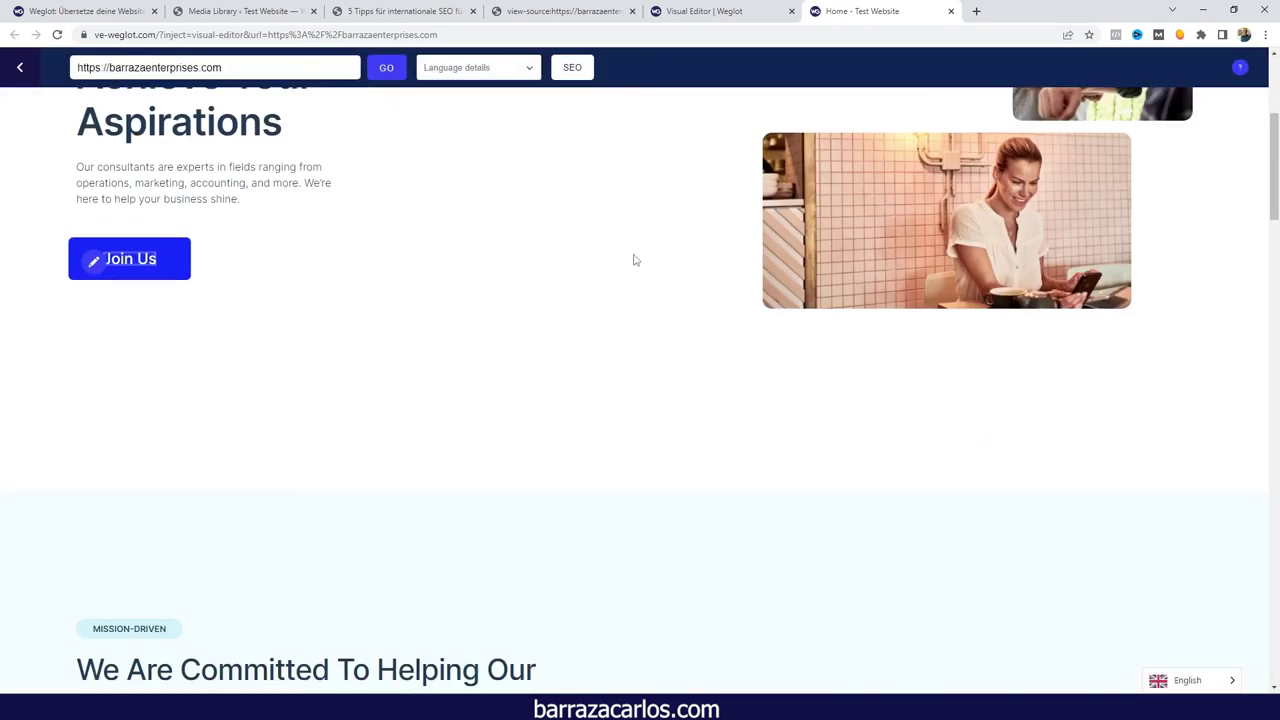
scroll(633, 260, up, 1)
scroll(633, 260, up, 2)
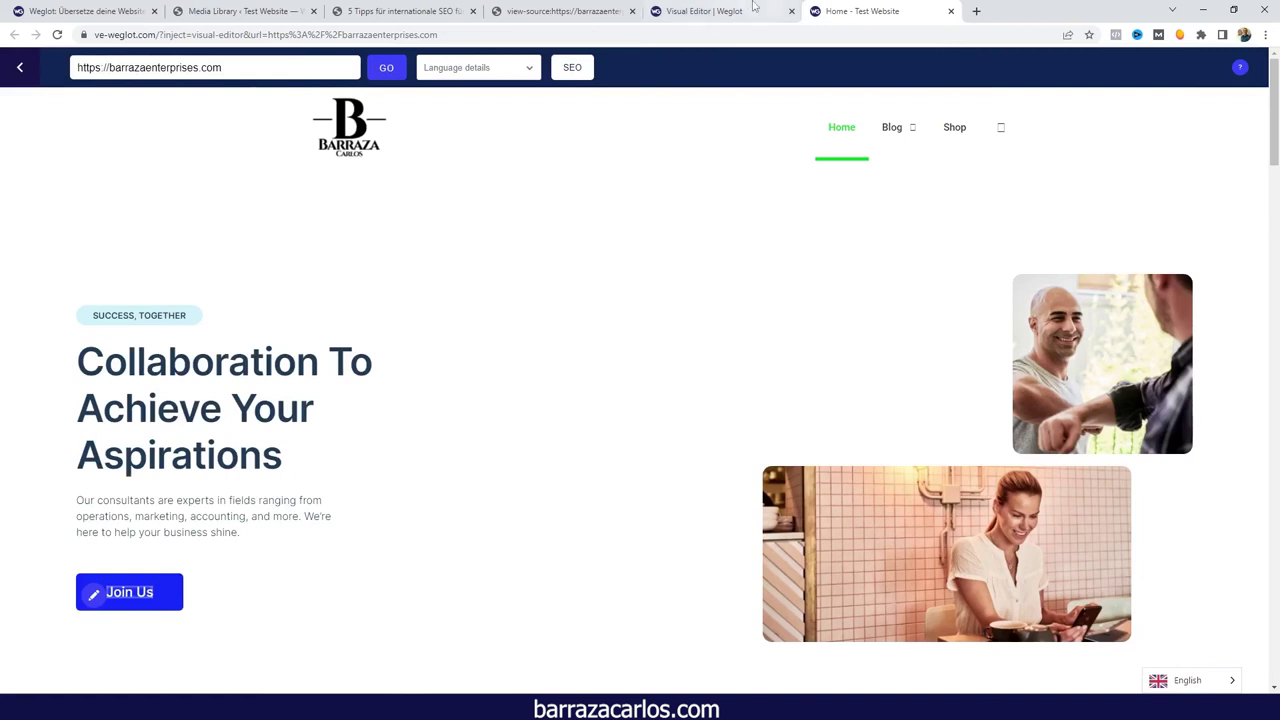
click(950, 11)
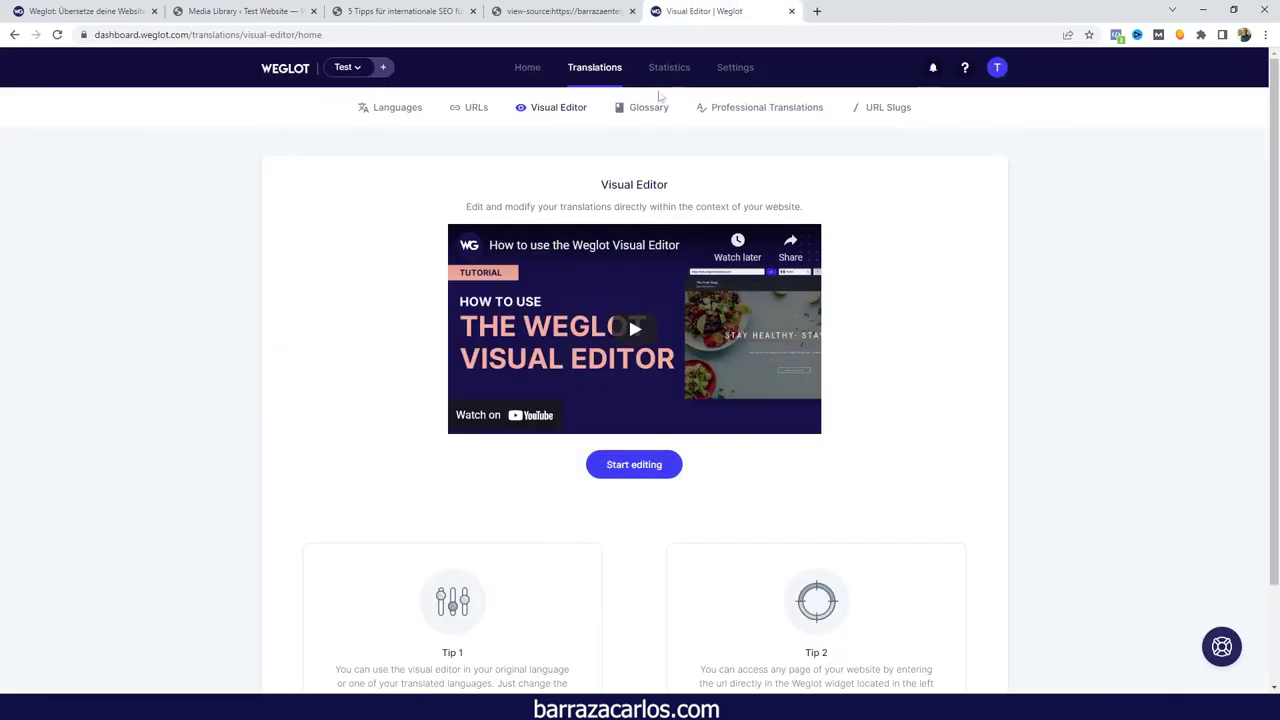
- Open the translation glossary, view the form for adding a "Never translate" rule, and close it without saving
click(647, 113)
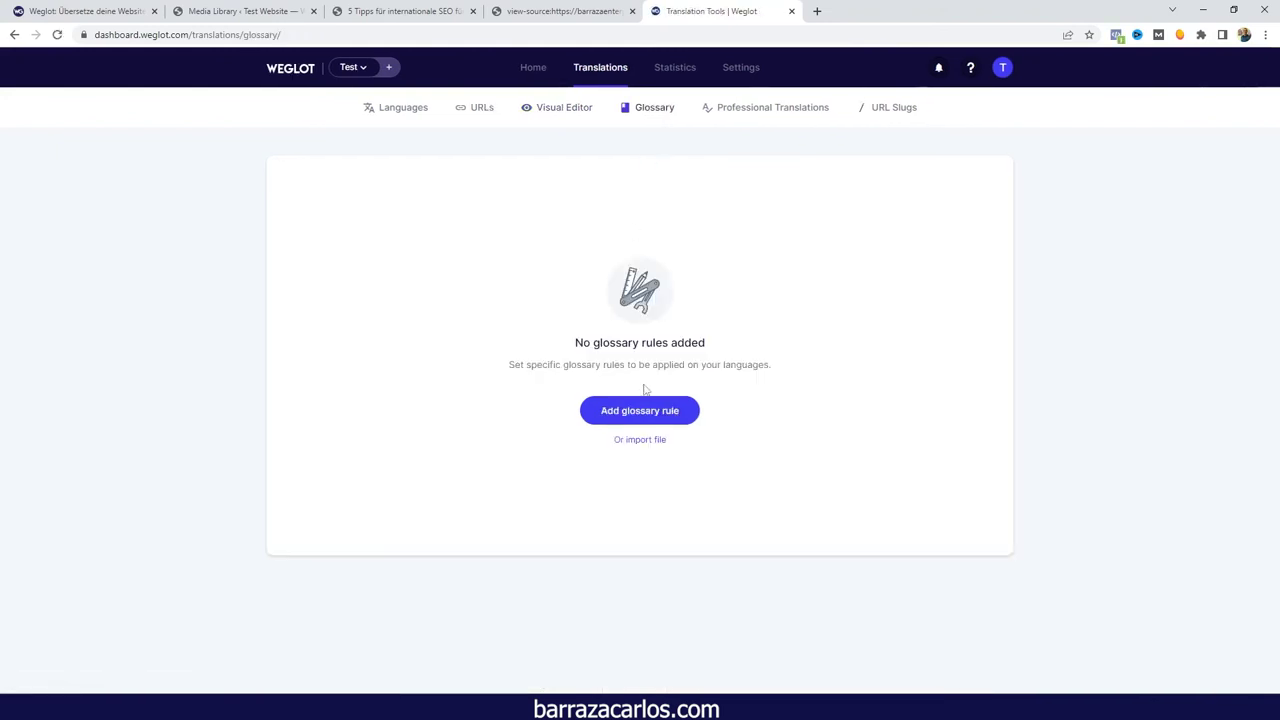
click(651, 418)
click(611, 358)
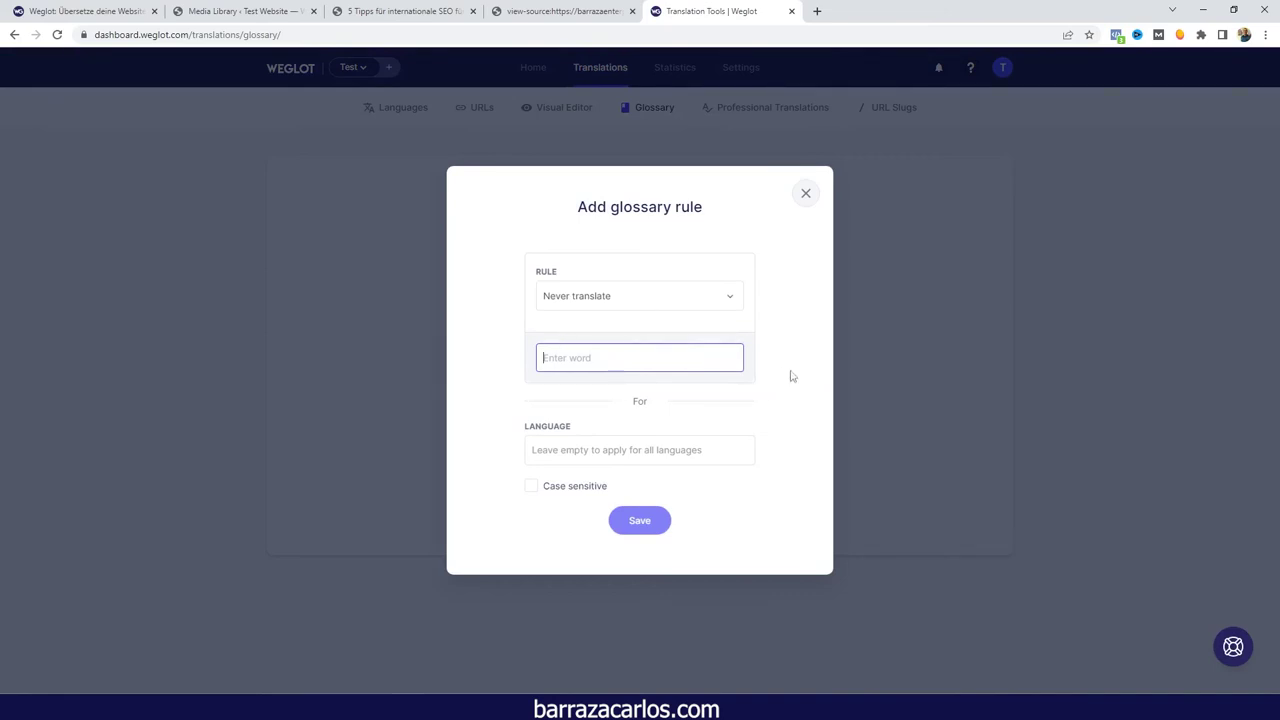
click(802, 203)
- Review the professional translations, German URL slugs and translation request statistics pages, ending on the project's general settings
click(785, 118)
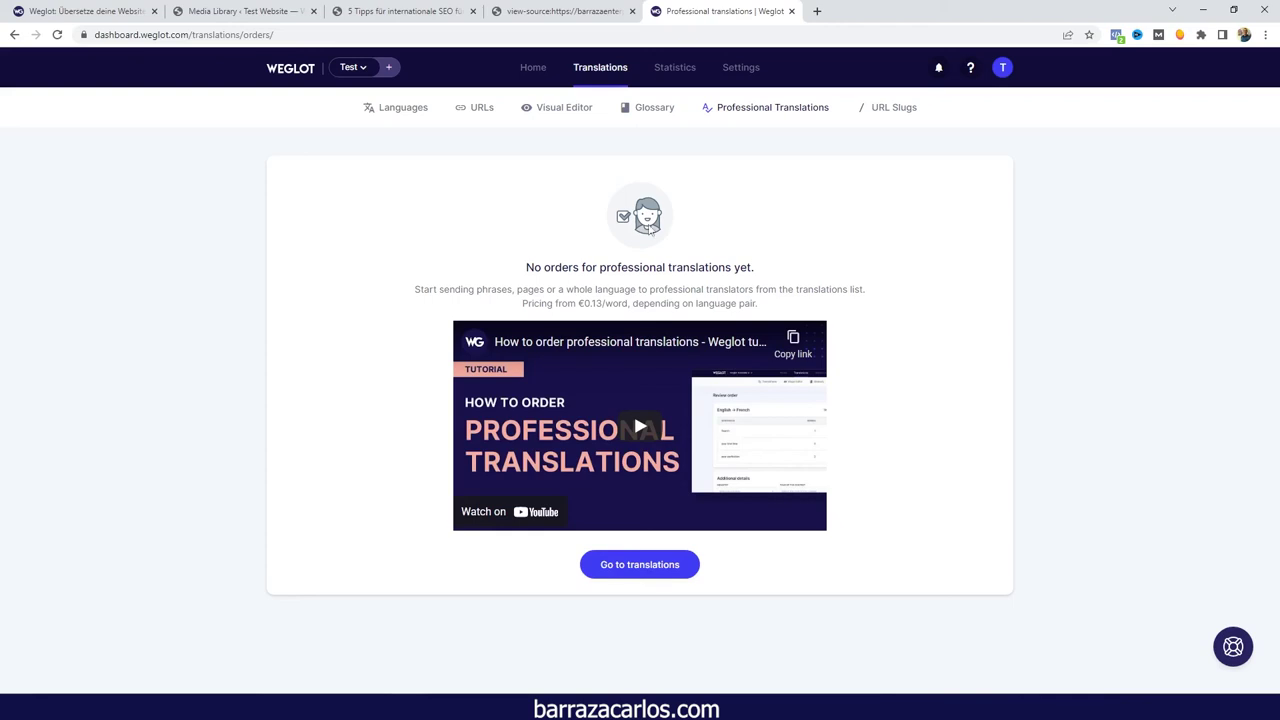
click(905, 119)
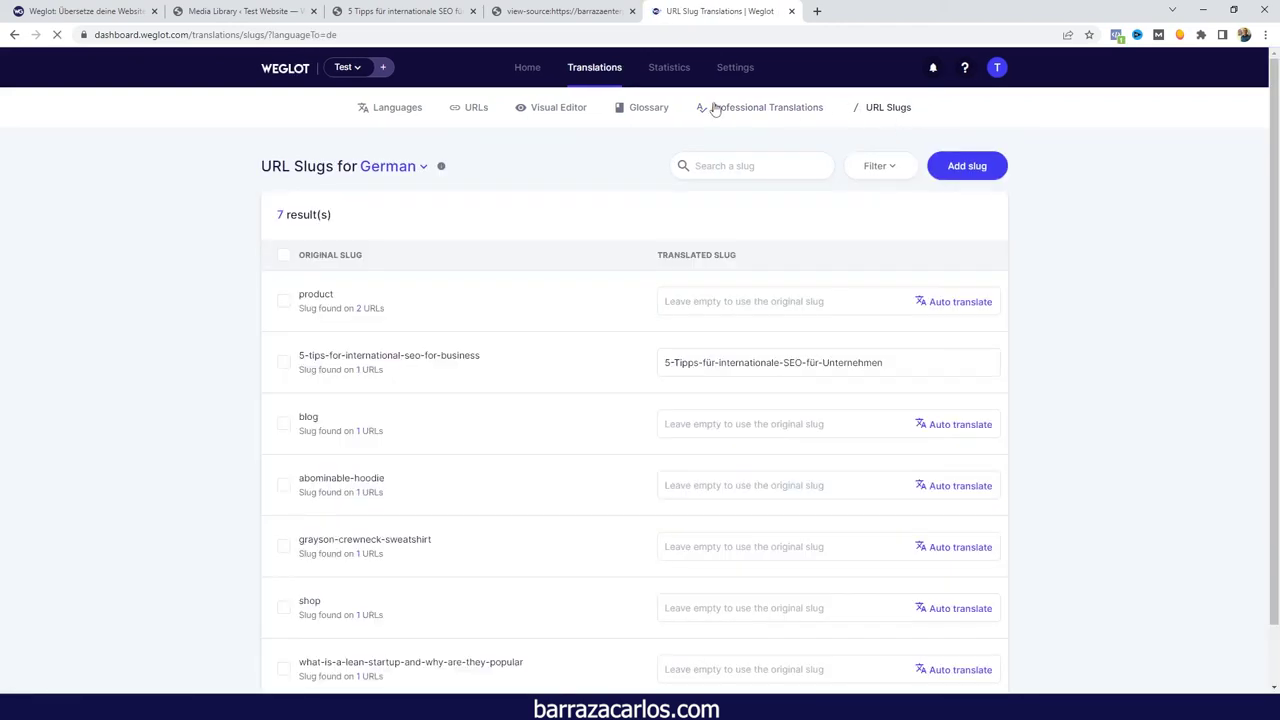
click(683, 82)
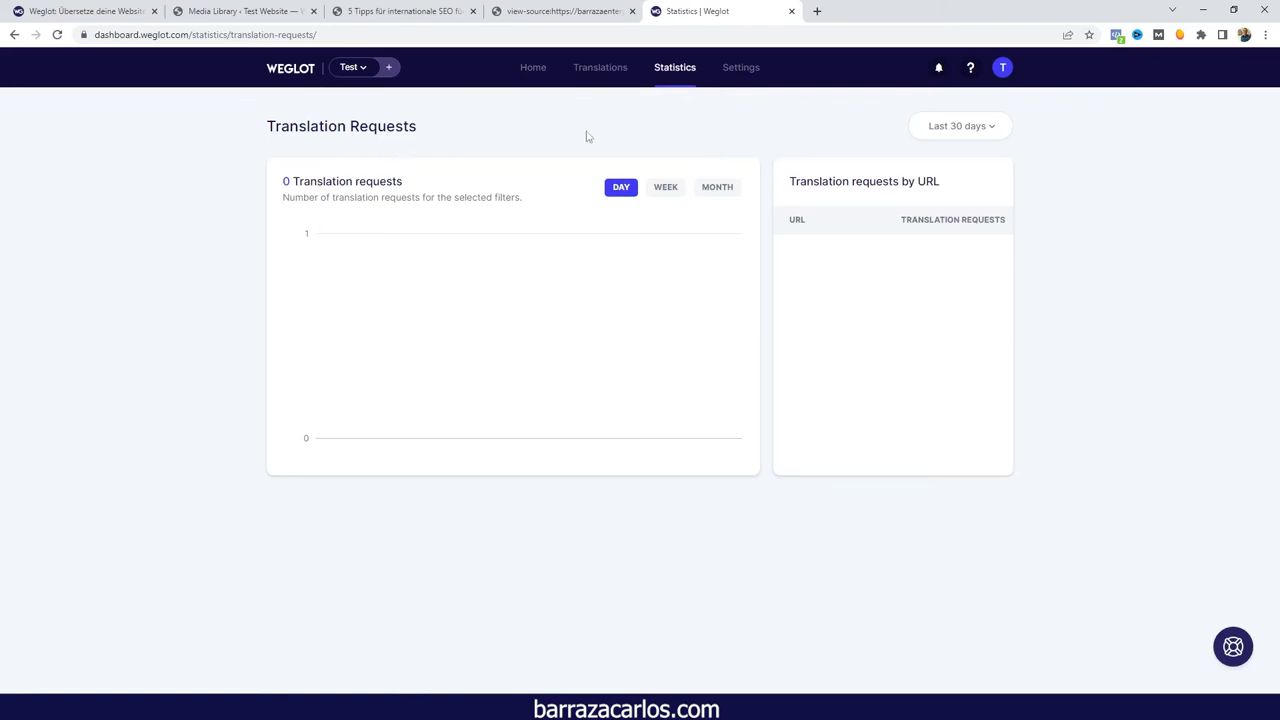
click(739, 81)
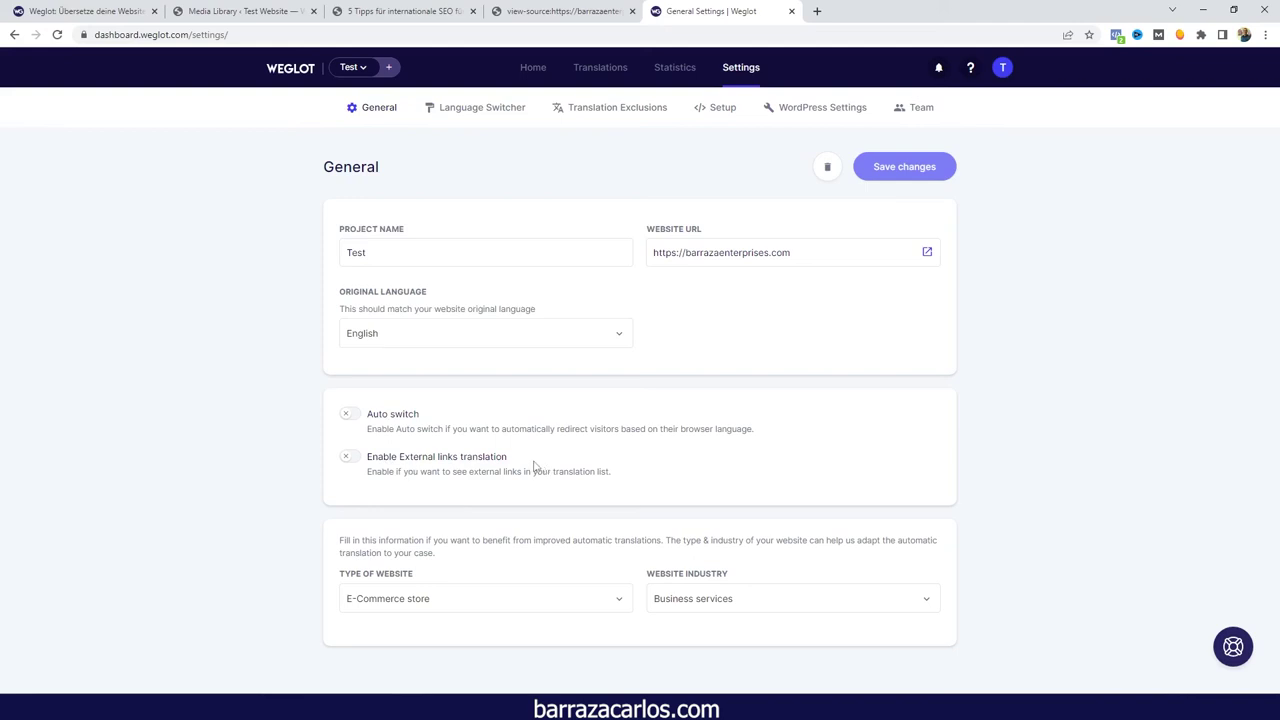
- Open the language switcher settings, search German's flag options for "aus" and "swit", and close the dialog without saving
click(508, 122)
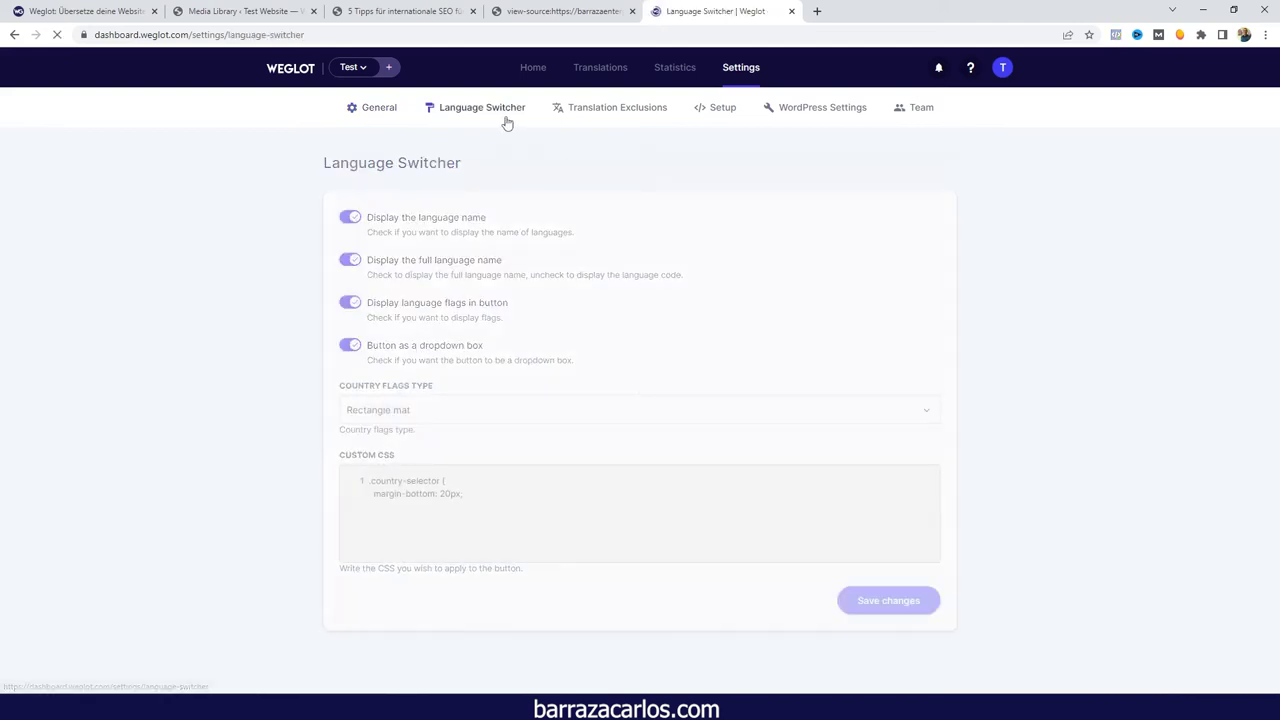
scroll(420, 232, down, 2)
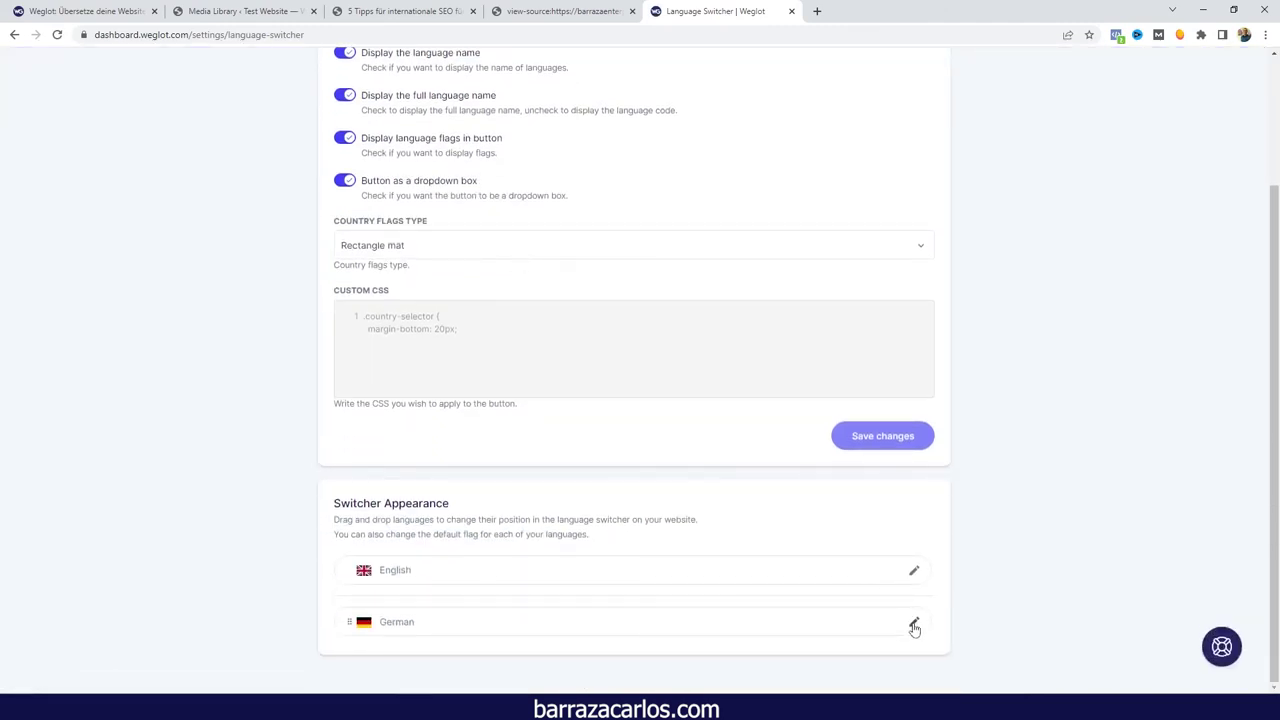
click(913, 624)
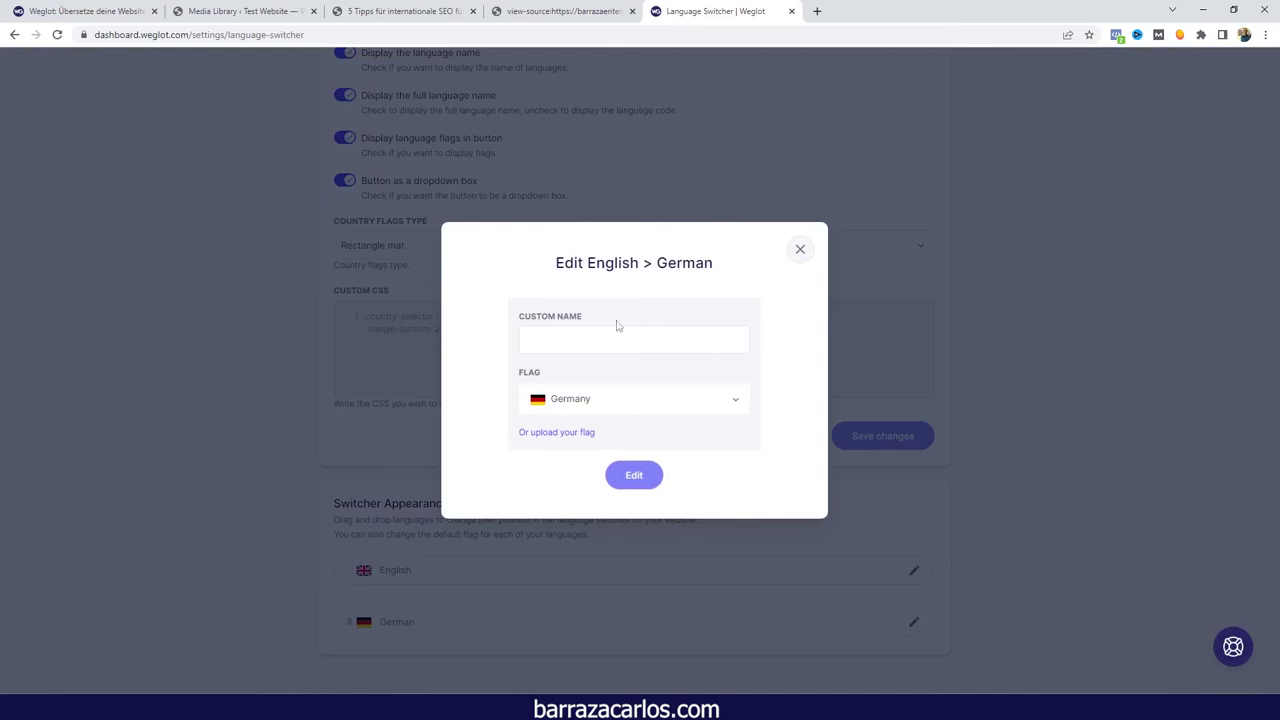
click(592, 408)
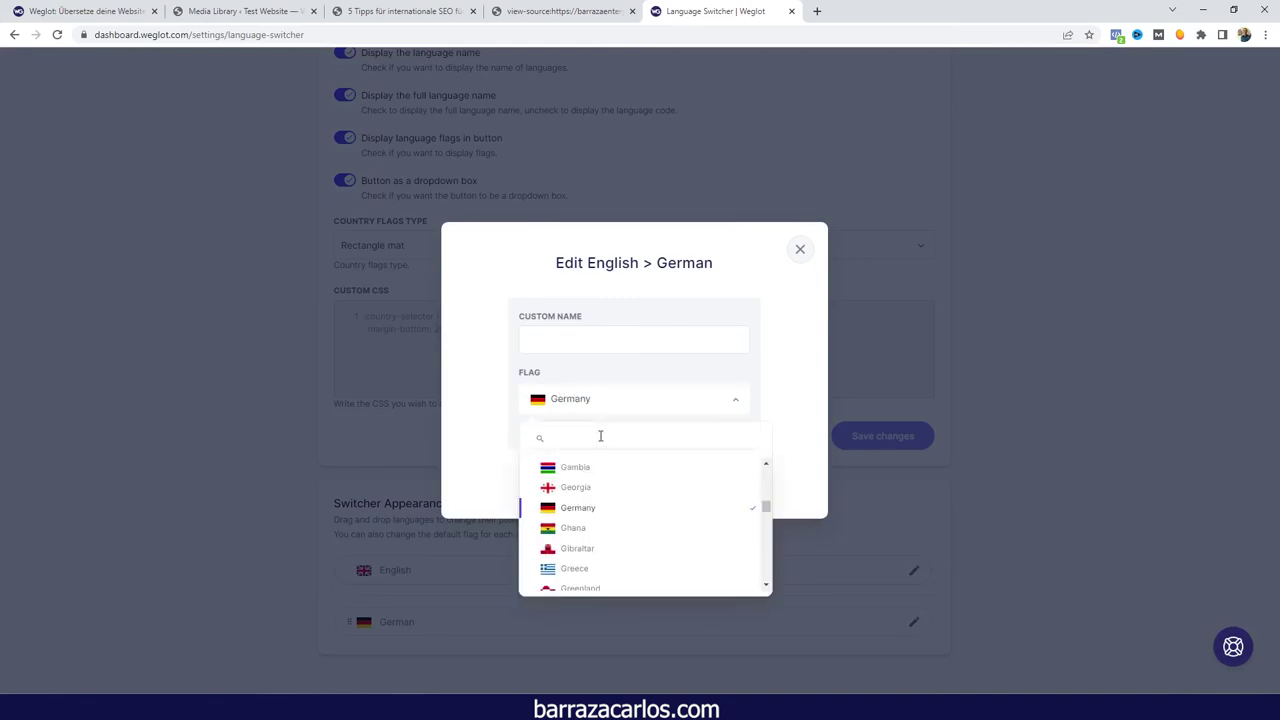
text(aus)
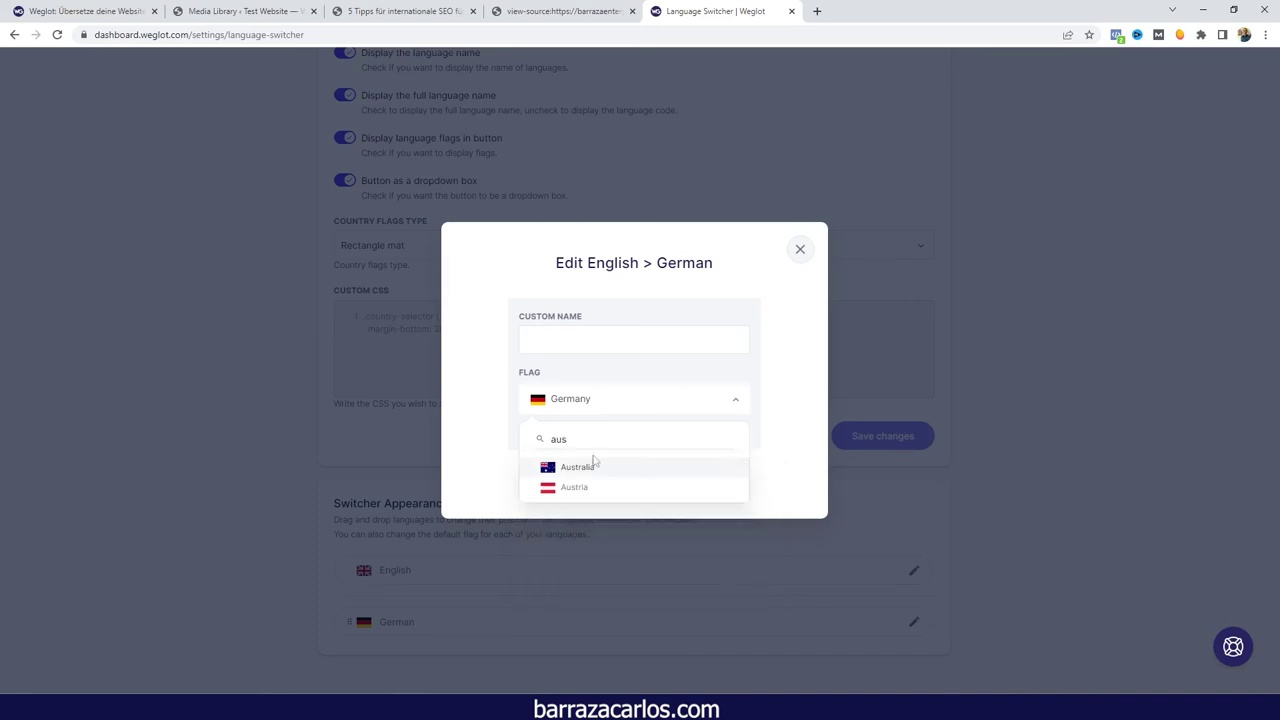
drag(583, 438, 502, 432)
key(BackSpace)
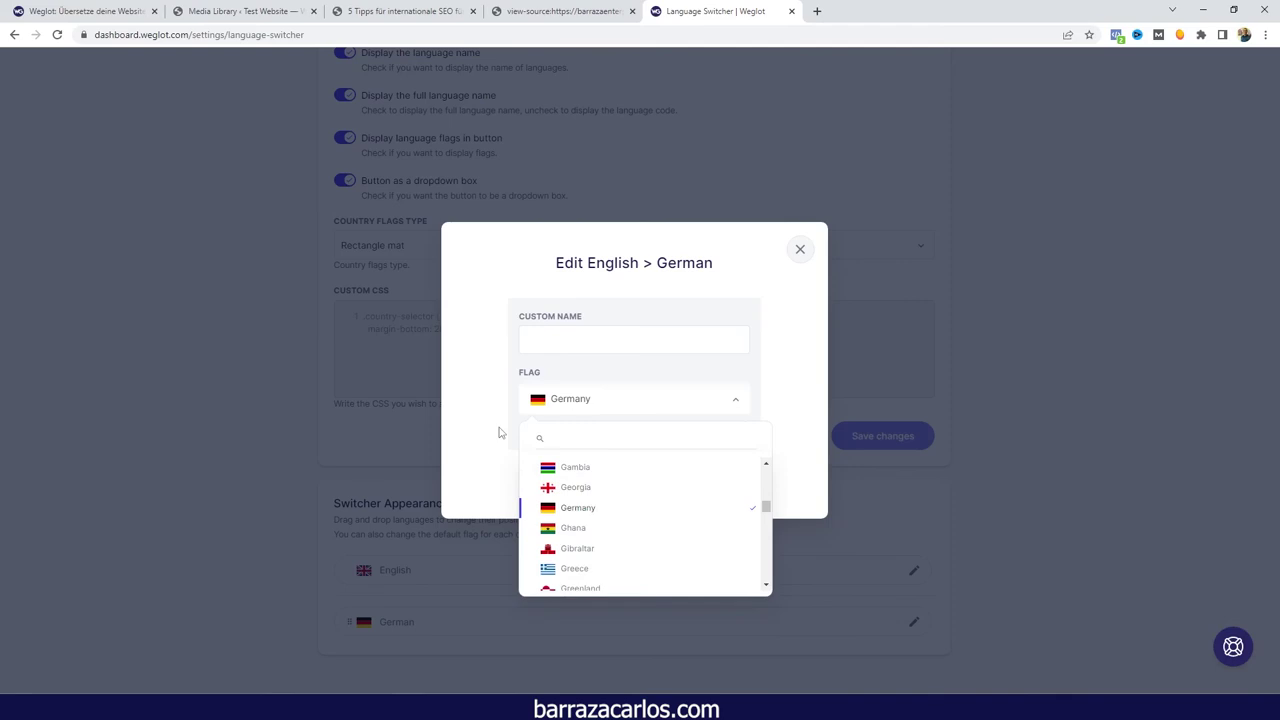
text(swit)
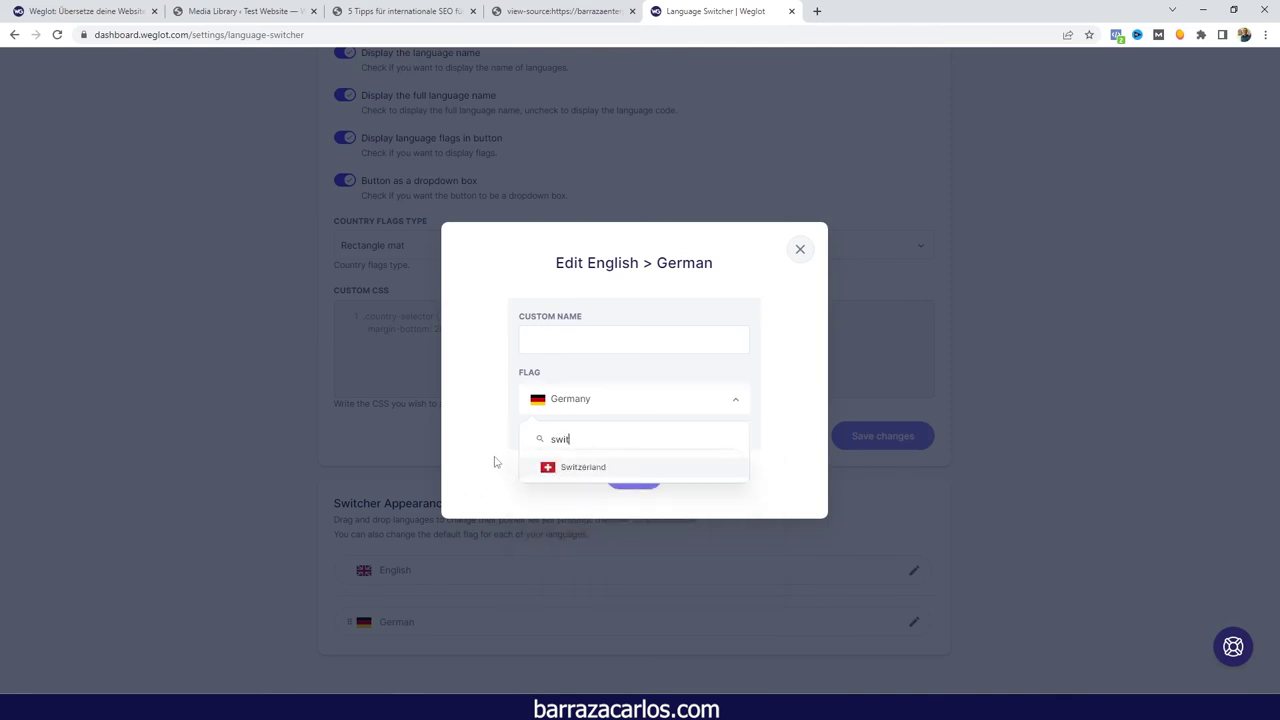
click(494, 465)
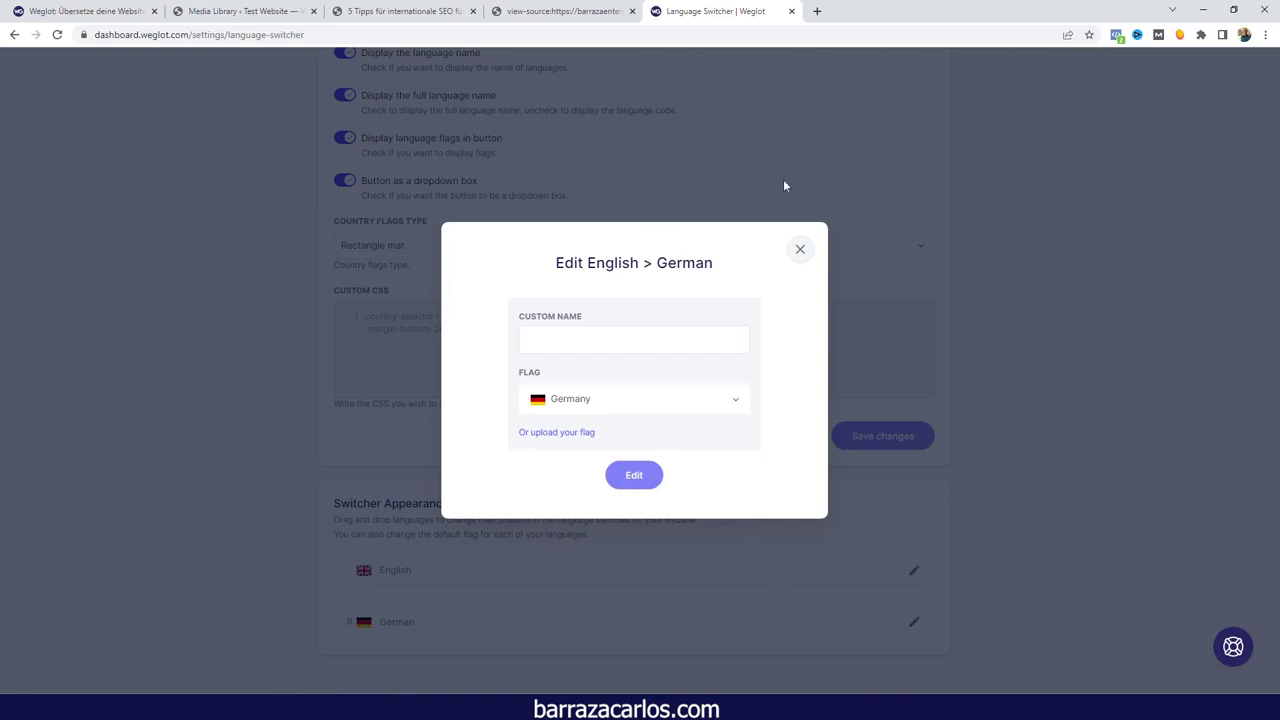
click(800, 250)
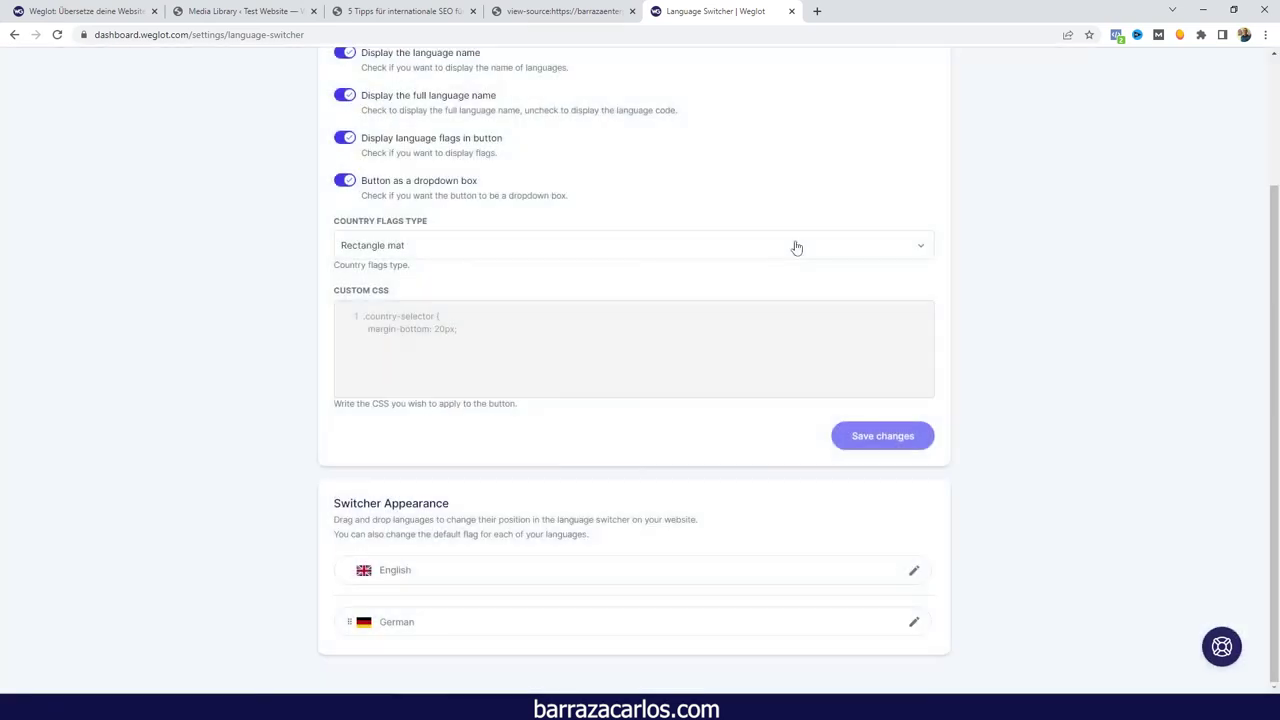
- Search the flag options for English in the language switcher for "unite" and close the dialog without saving
click(914, 570)
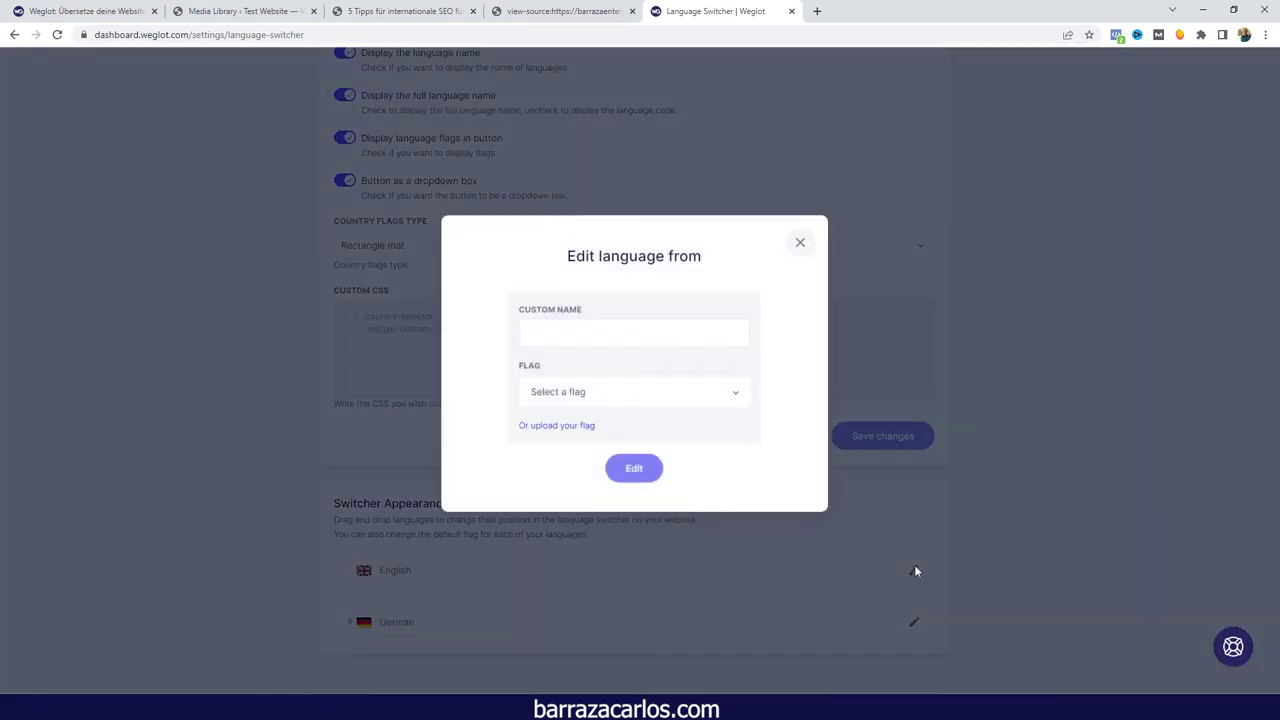
click(636, 408)
text(unite)
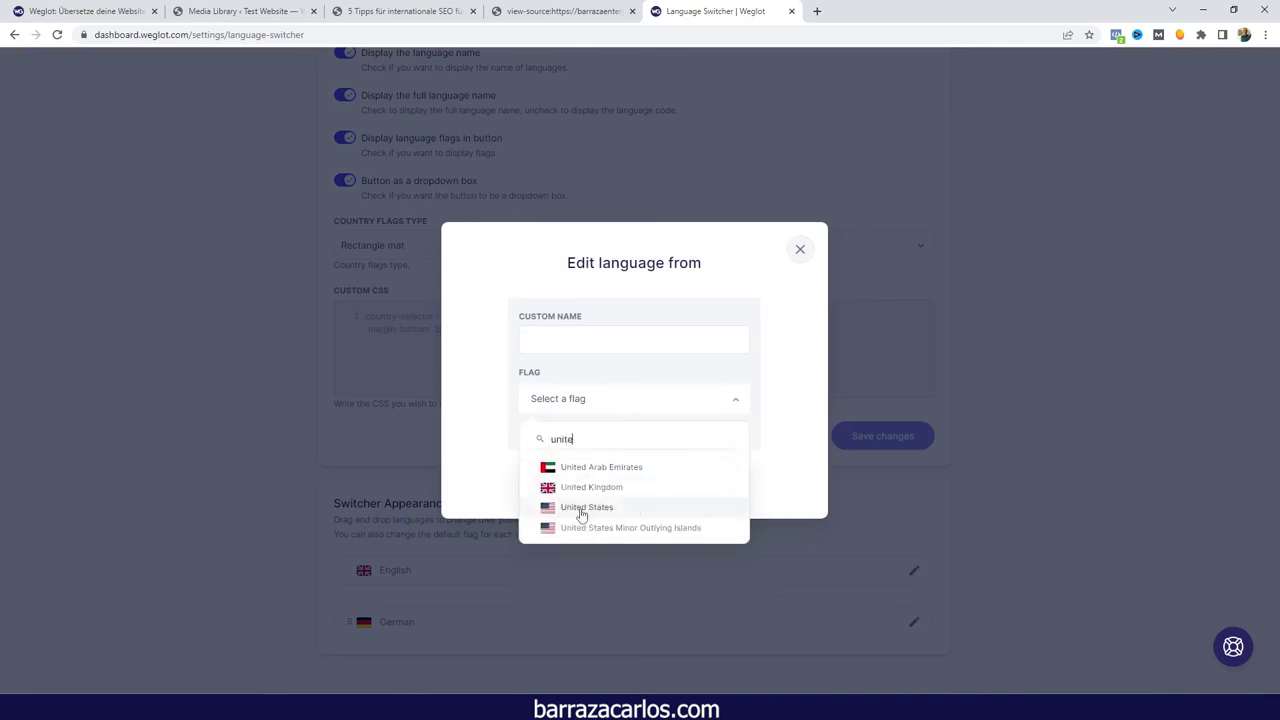
click(778, 392)
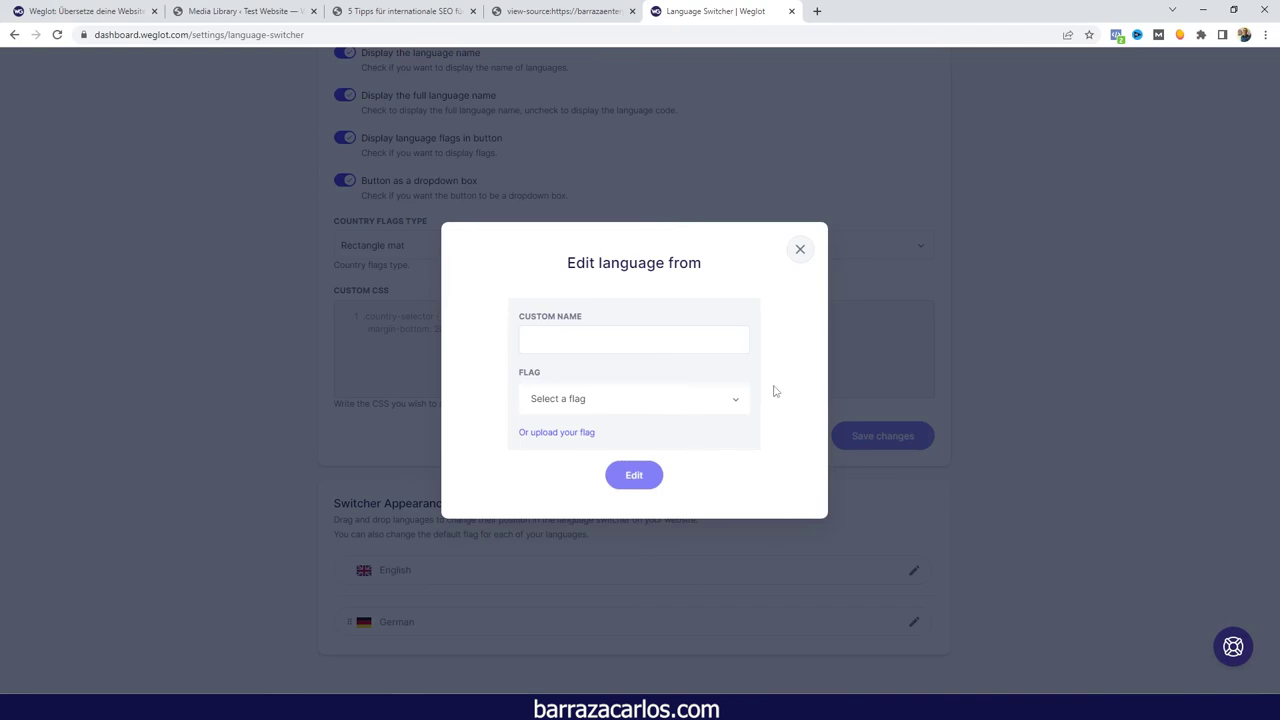
click(799, 251)
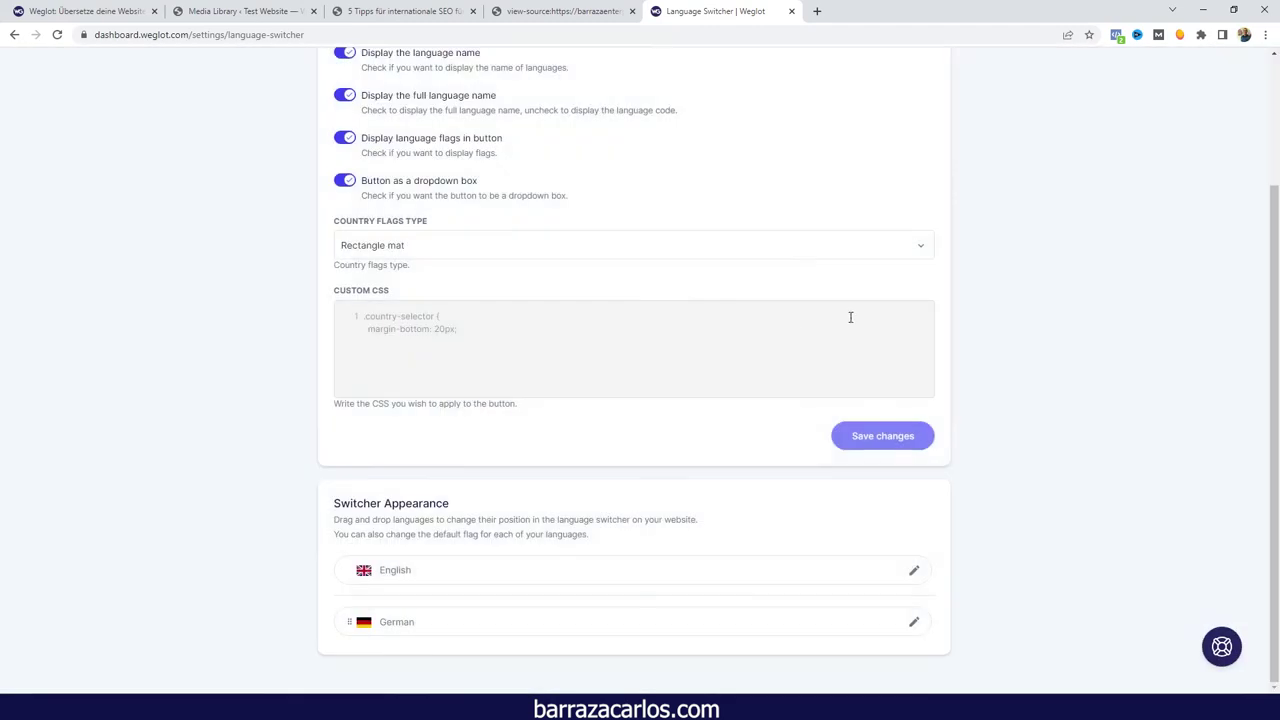
scroll(845, 392, up, 3)
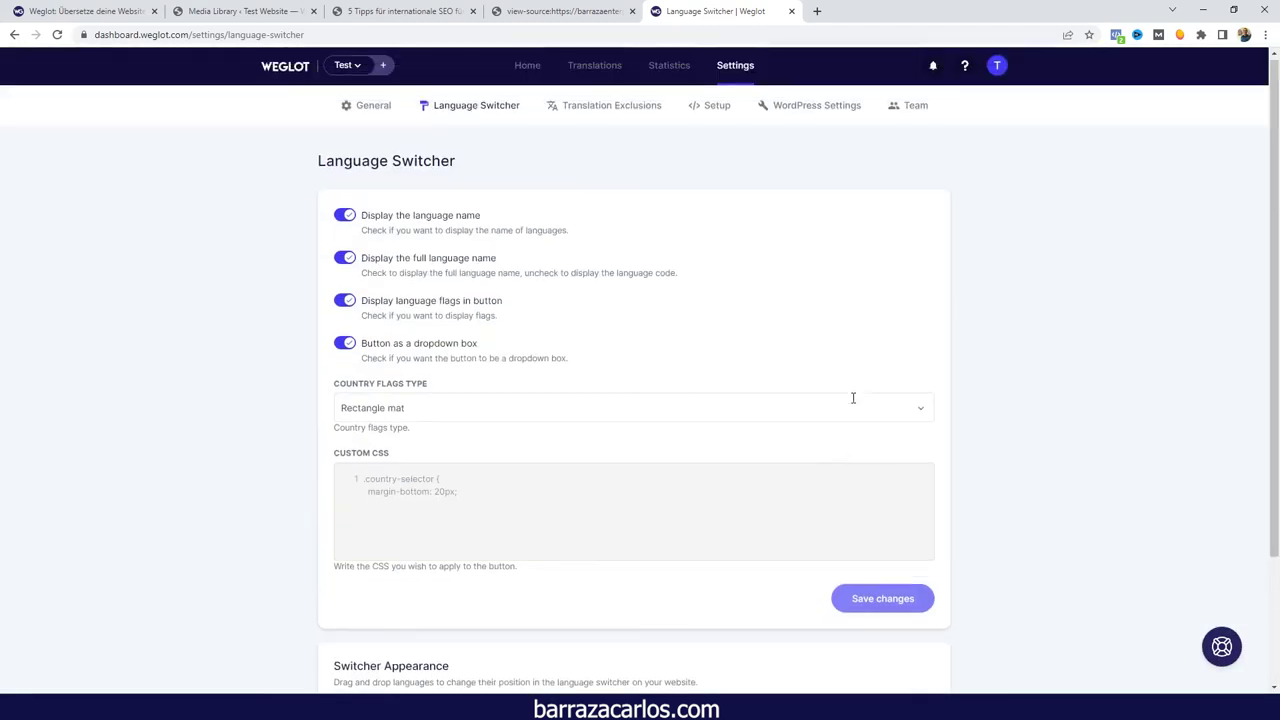
- Review the project's translation exclusions, API key setup and WordPress-specific settings
click(610, 118)
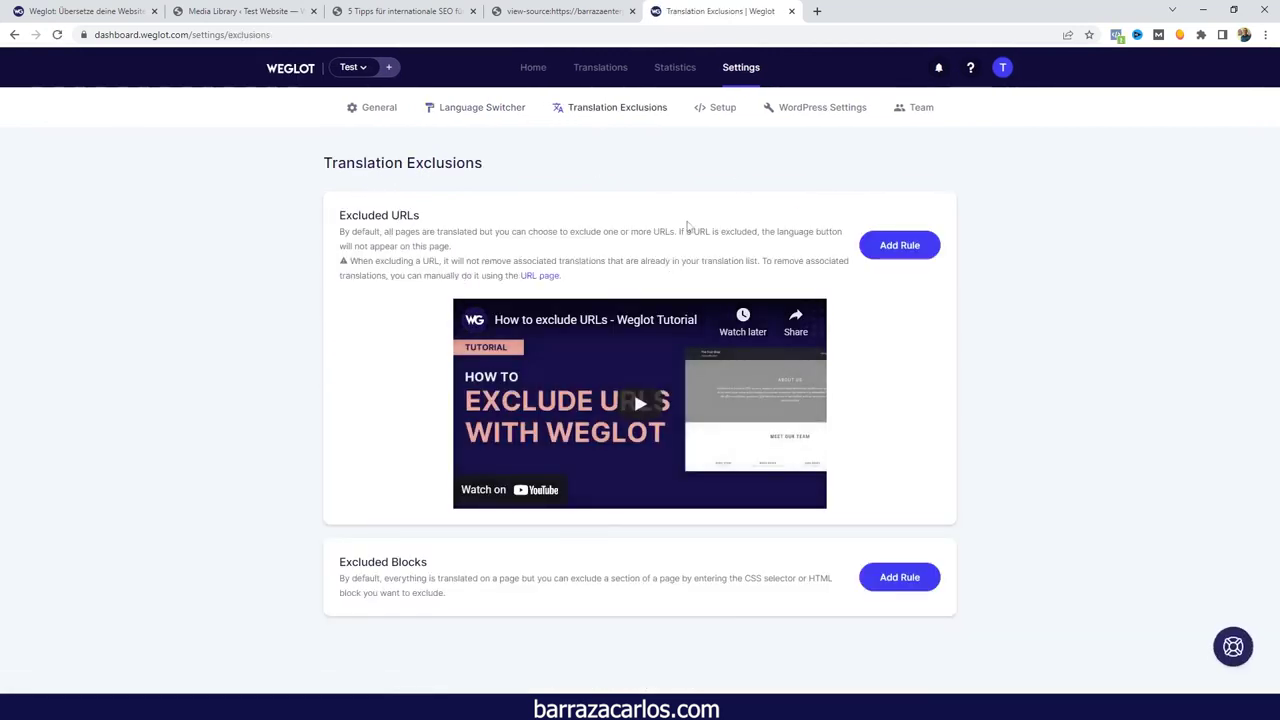
click(728, 113)
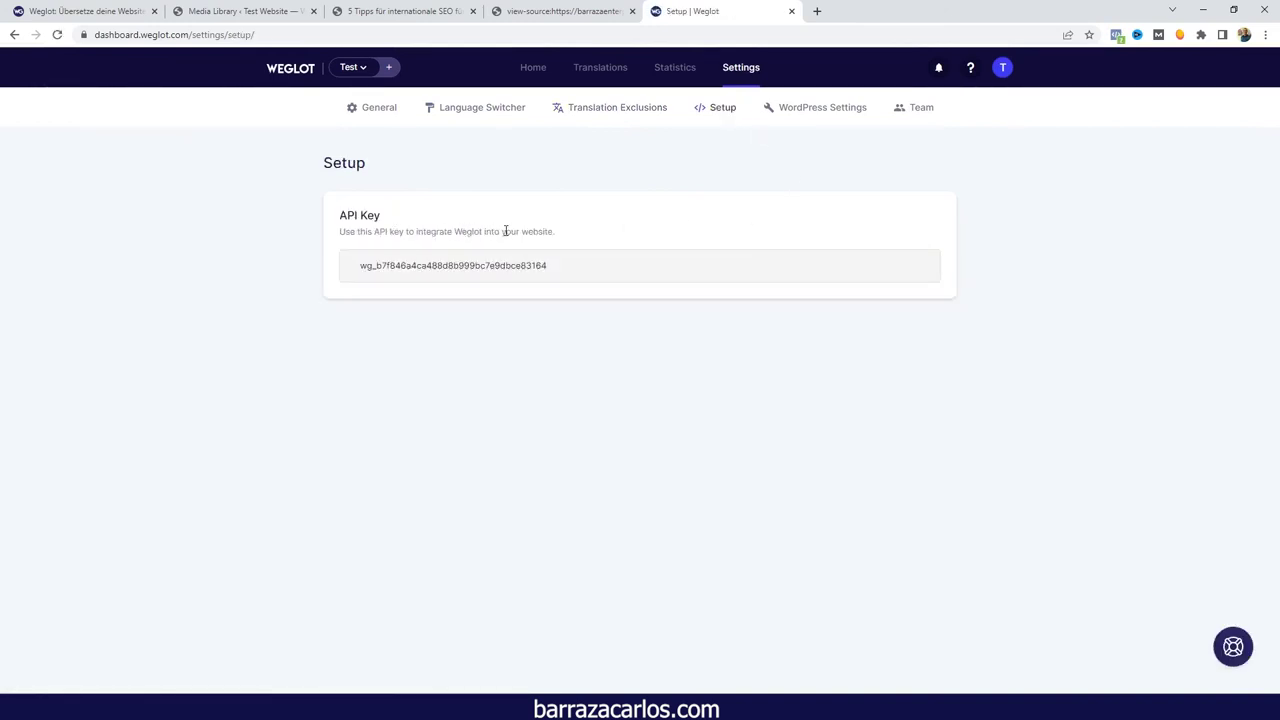
click(829, 113)
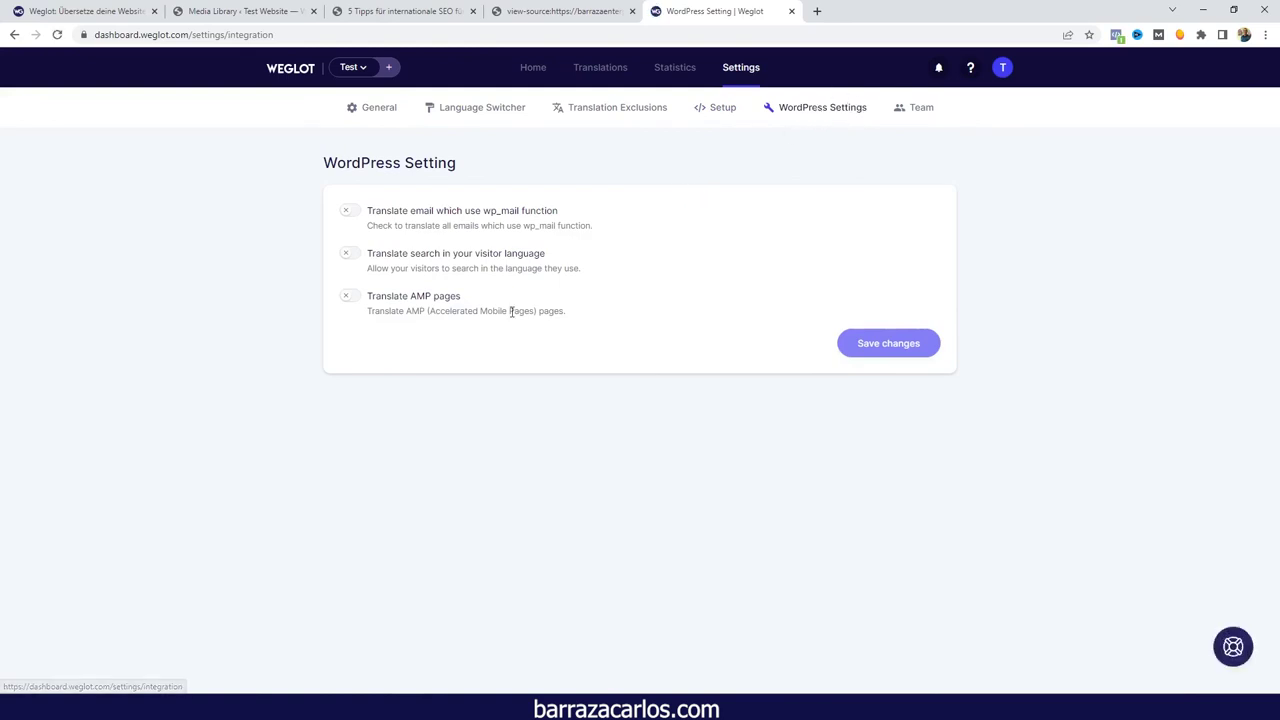
- Examine the team settings, including the roles for a new member and ownership transfer, and return to the dashboard home
click(927, 113)
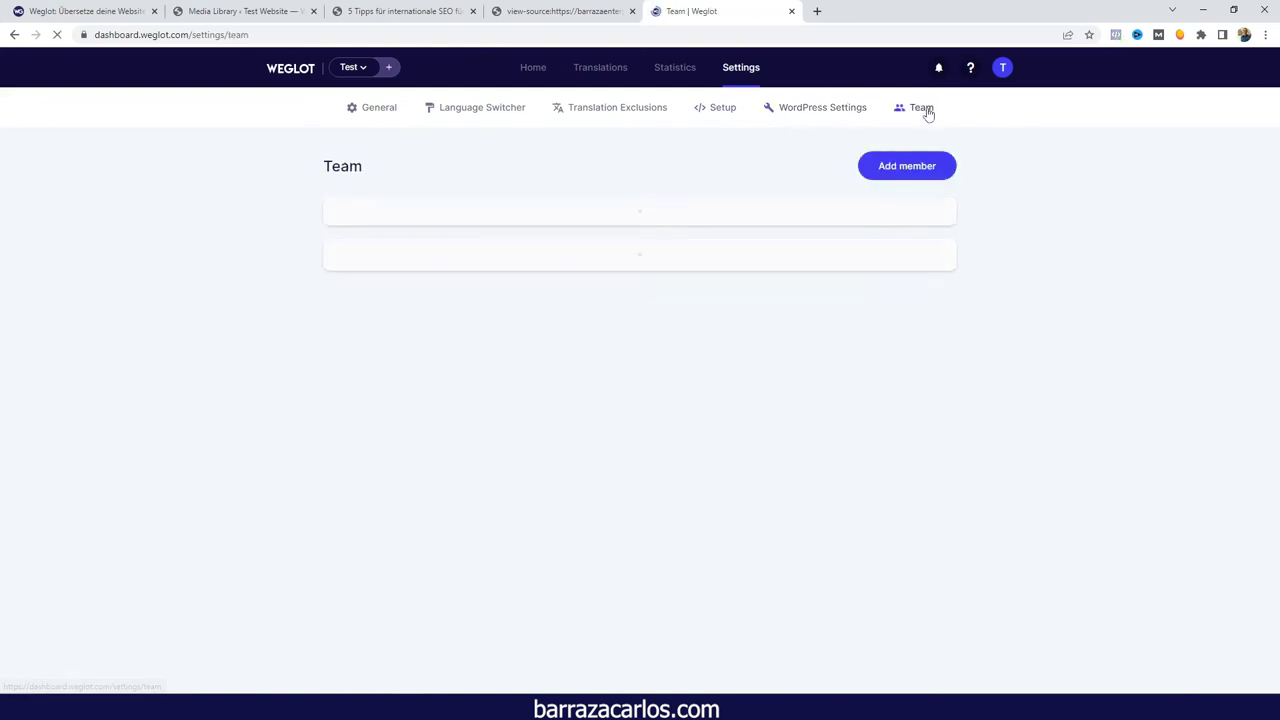
click(880, 168)
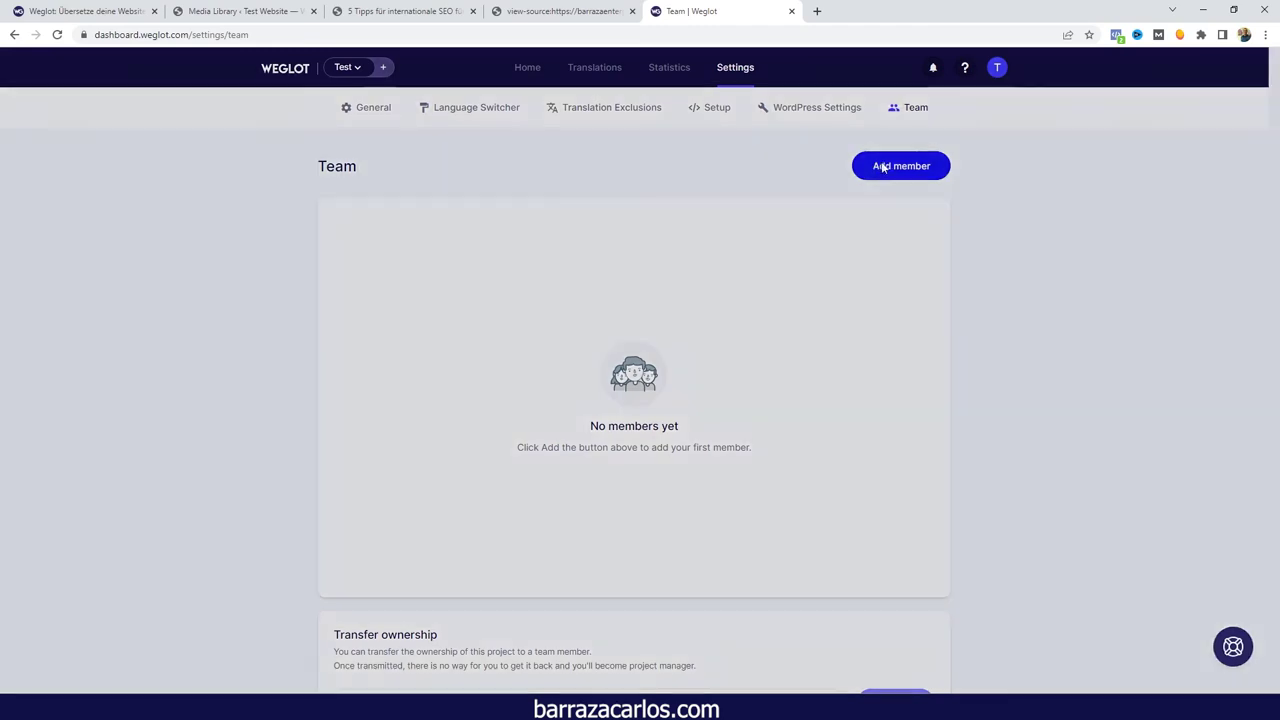
click(573, 350)
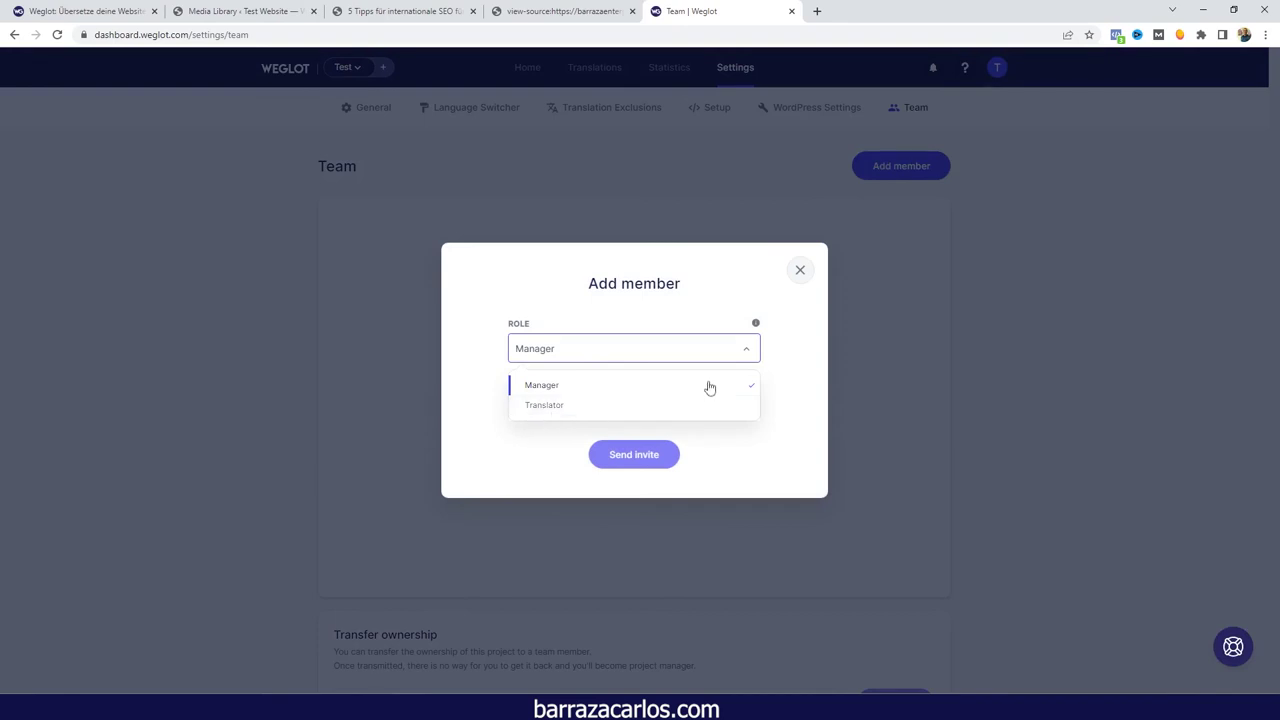
click(800, 270)
scroll(600, 252, down, 2)
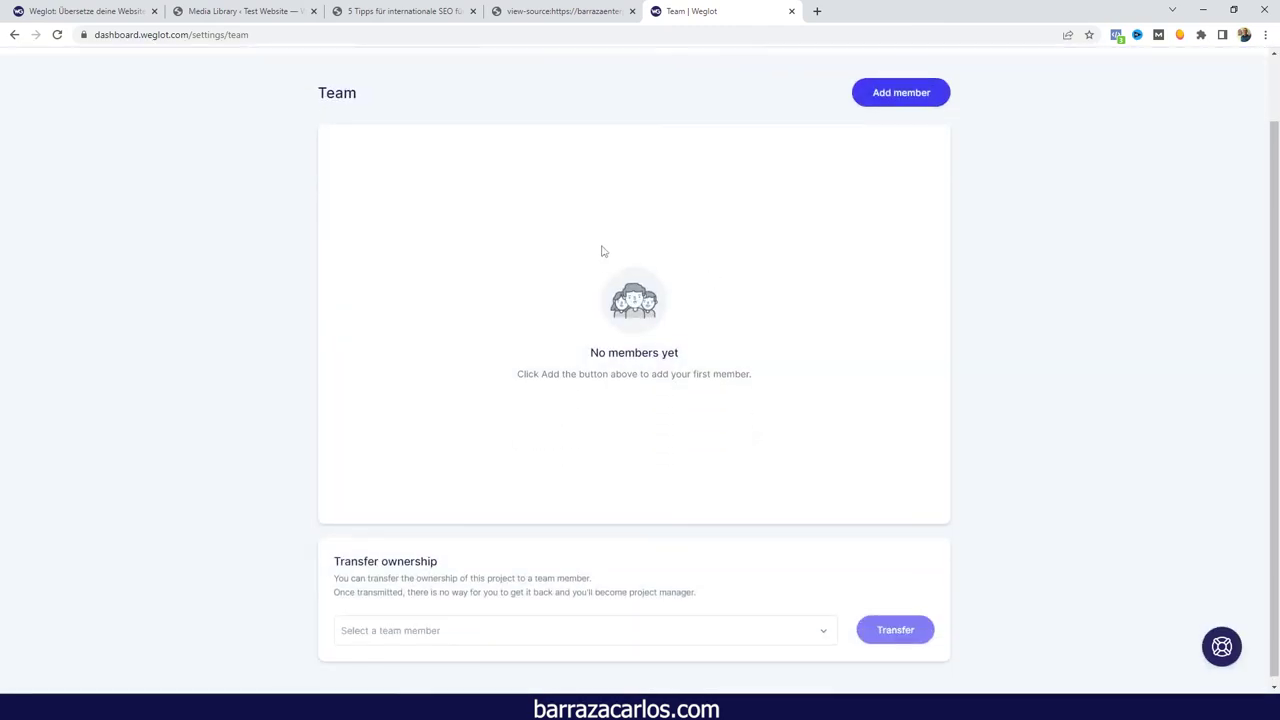
scroll(640, 210, up, 2)
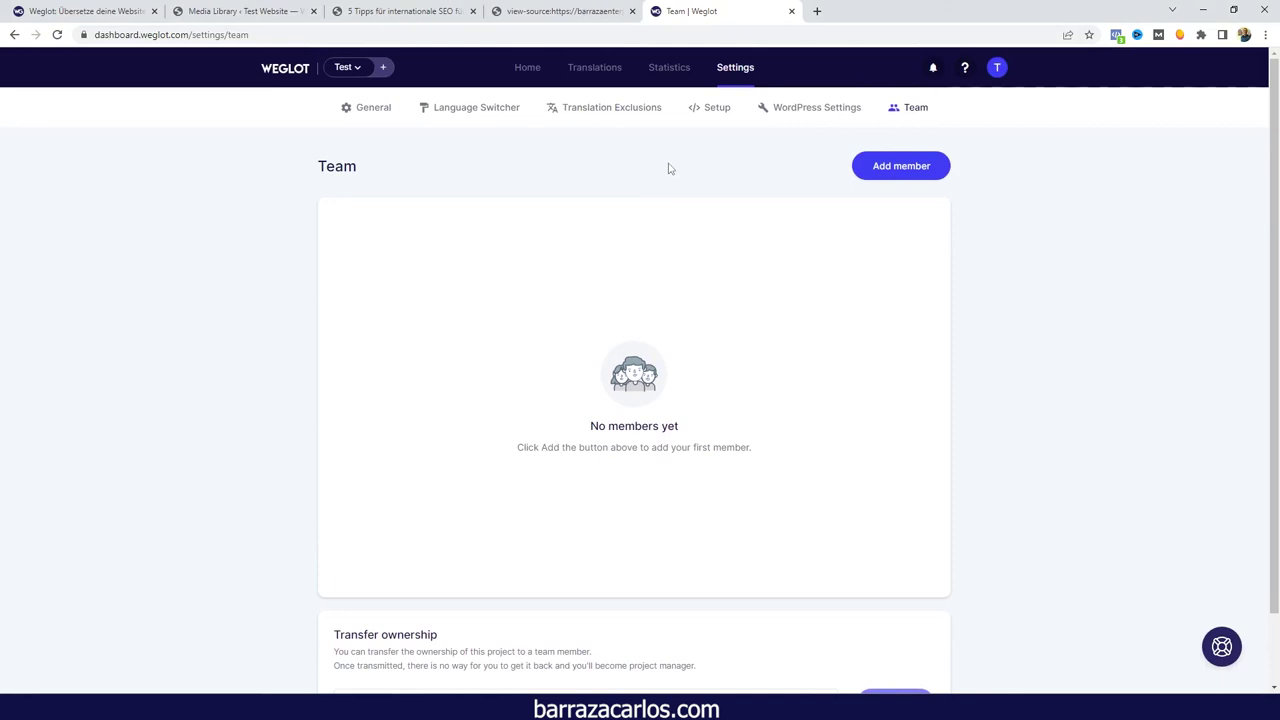
click(588, 78)
click(533, 70)
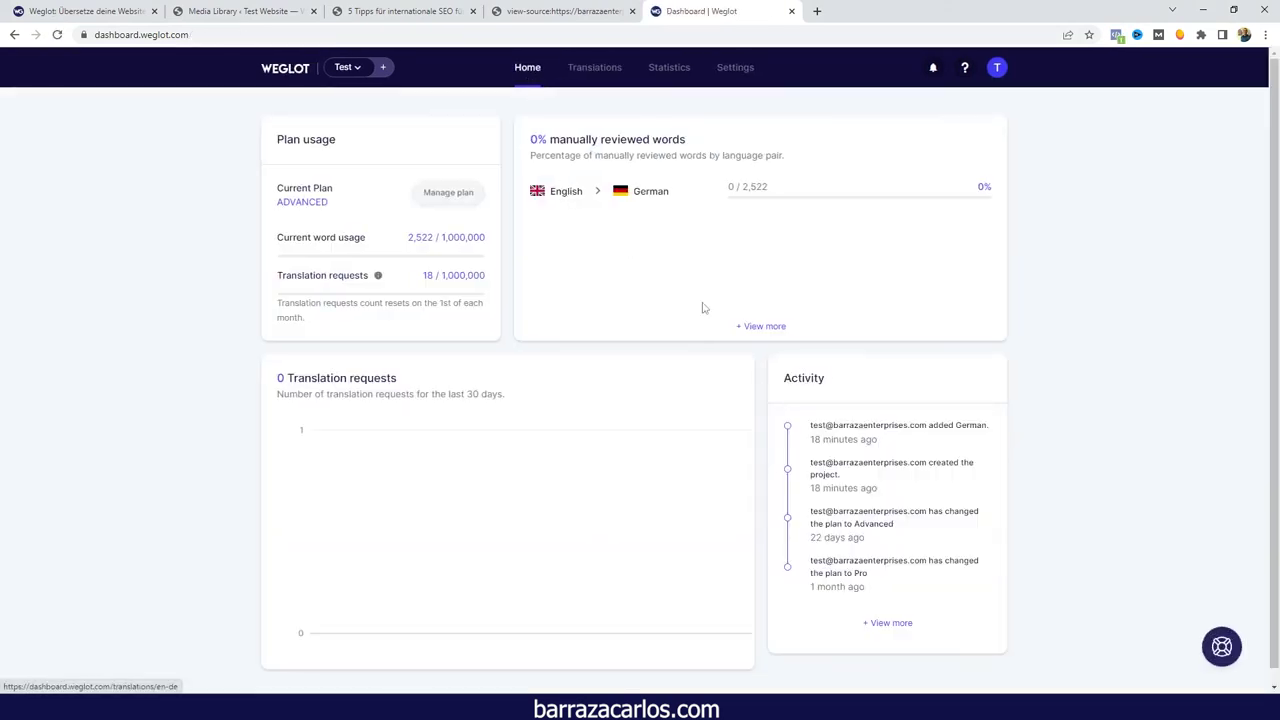
- Add Spanish as a translation language for the project, keeping it public with automatic translations displayed
click(702, 308)
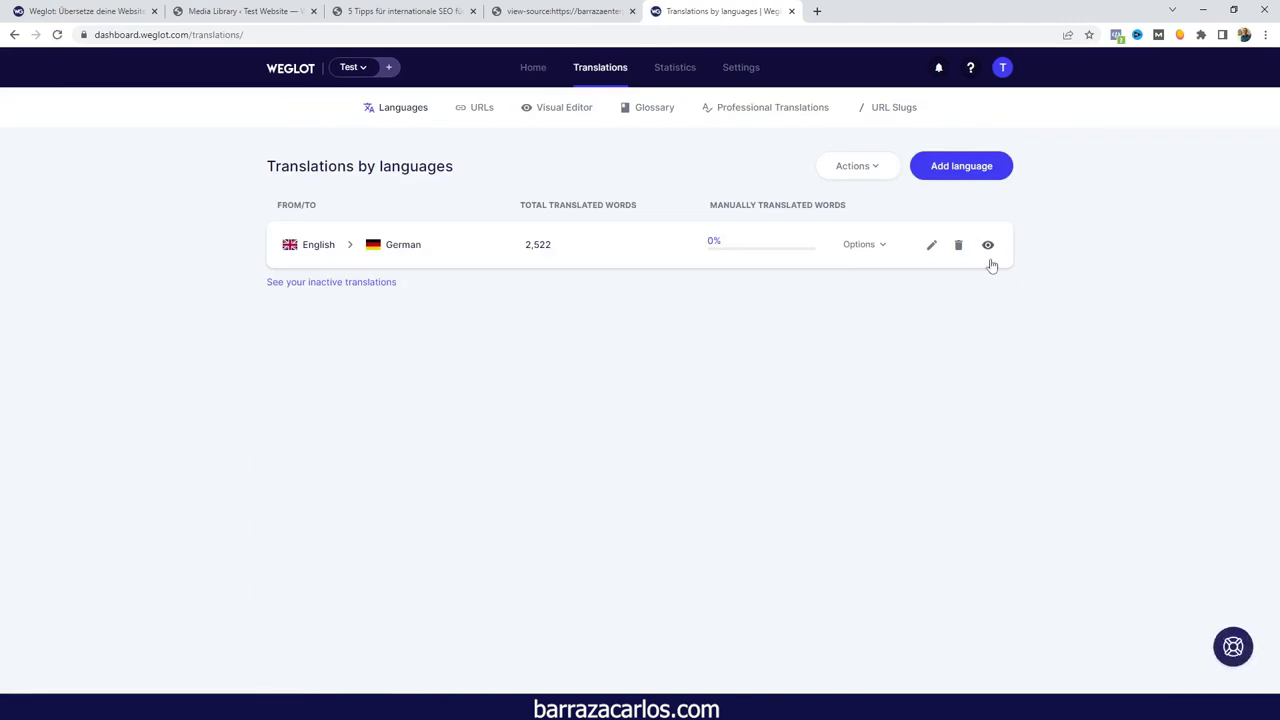
click(969, 174)
click(632, 339)
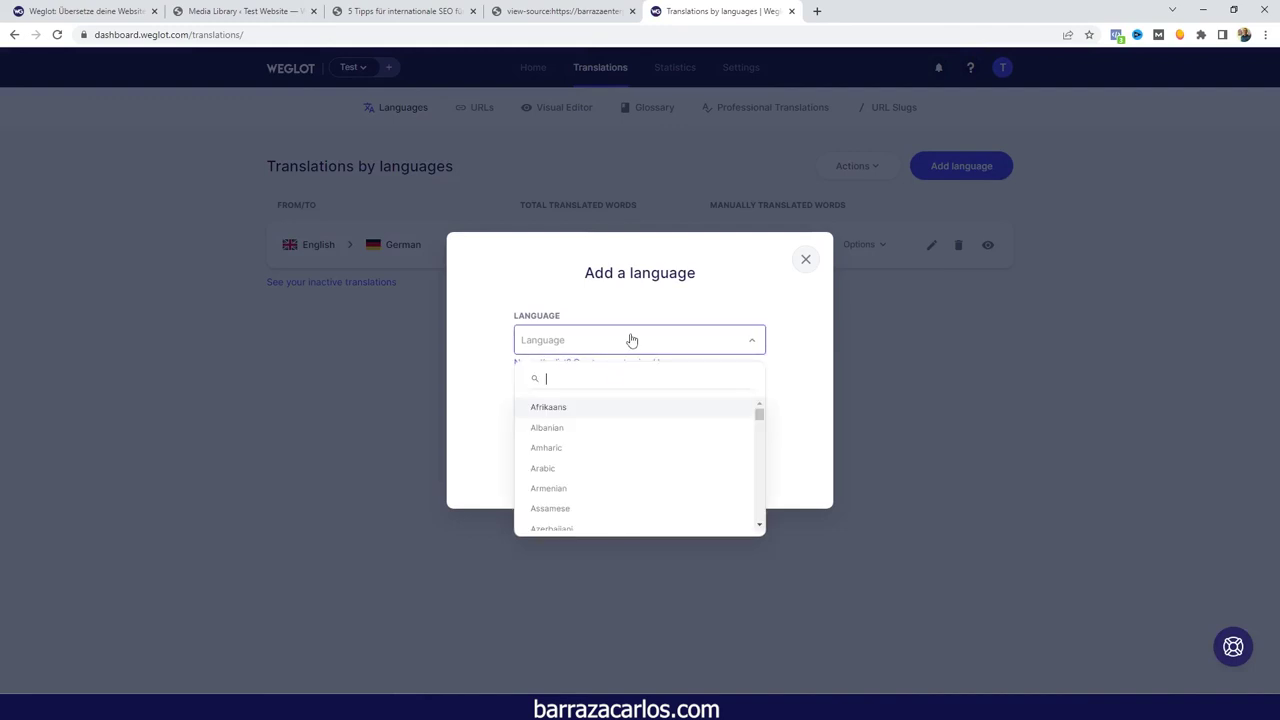
text(span)
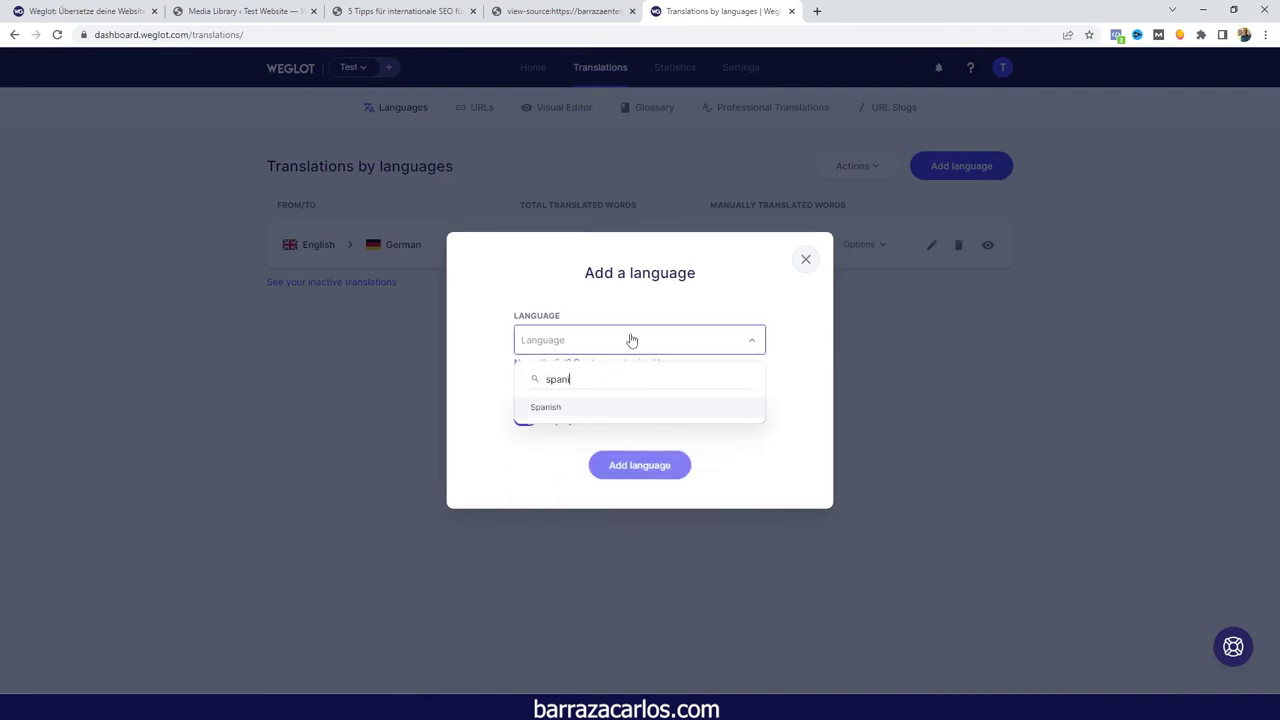
click(555, 408)
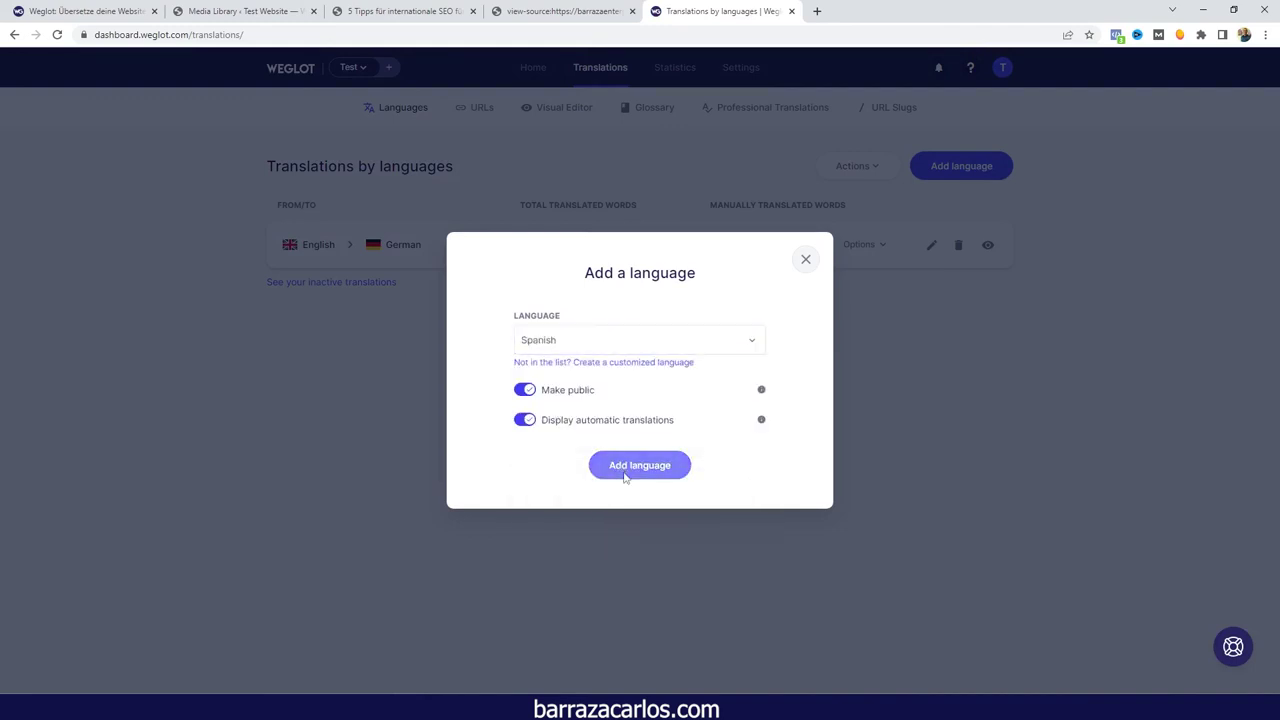
click(625, 466)
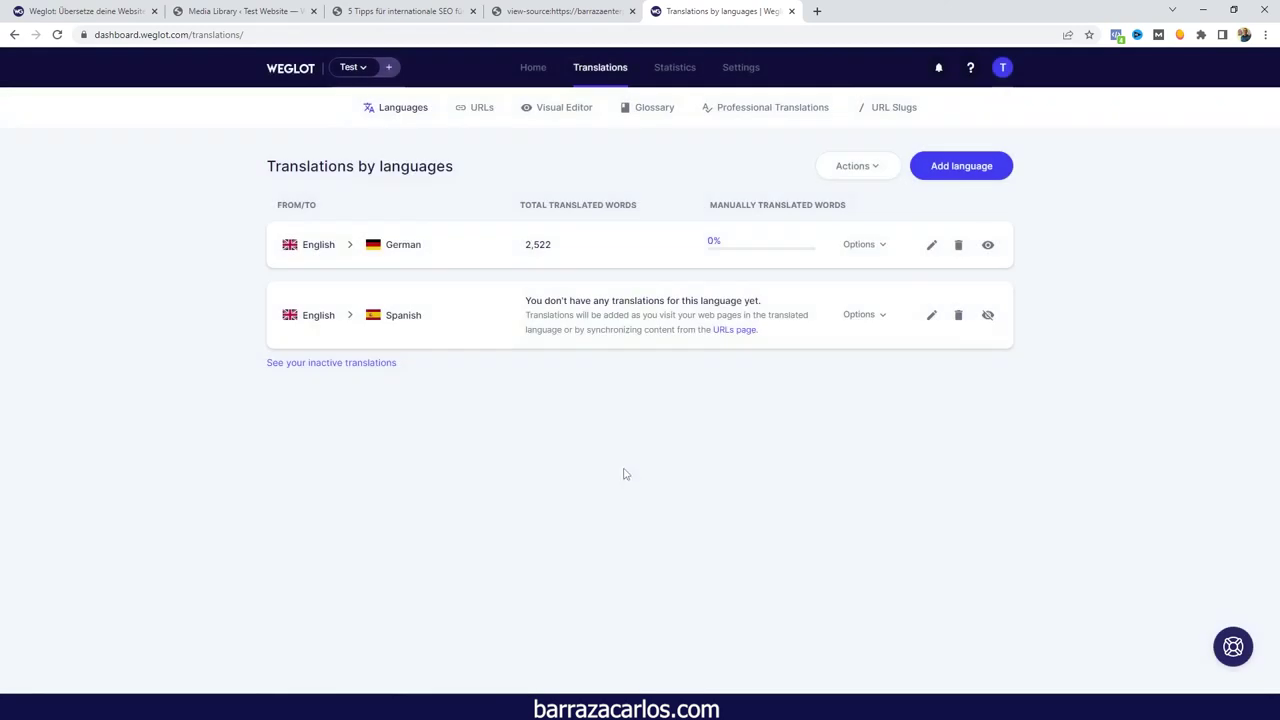
- Add French as another public translation language with automatic translations displayed
click(979, 176)
click(602, 350)
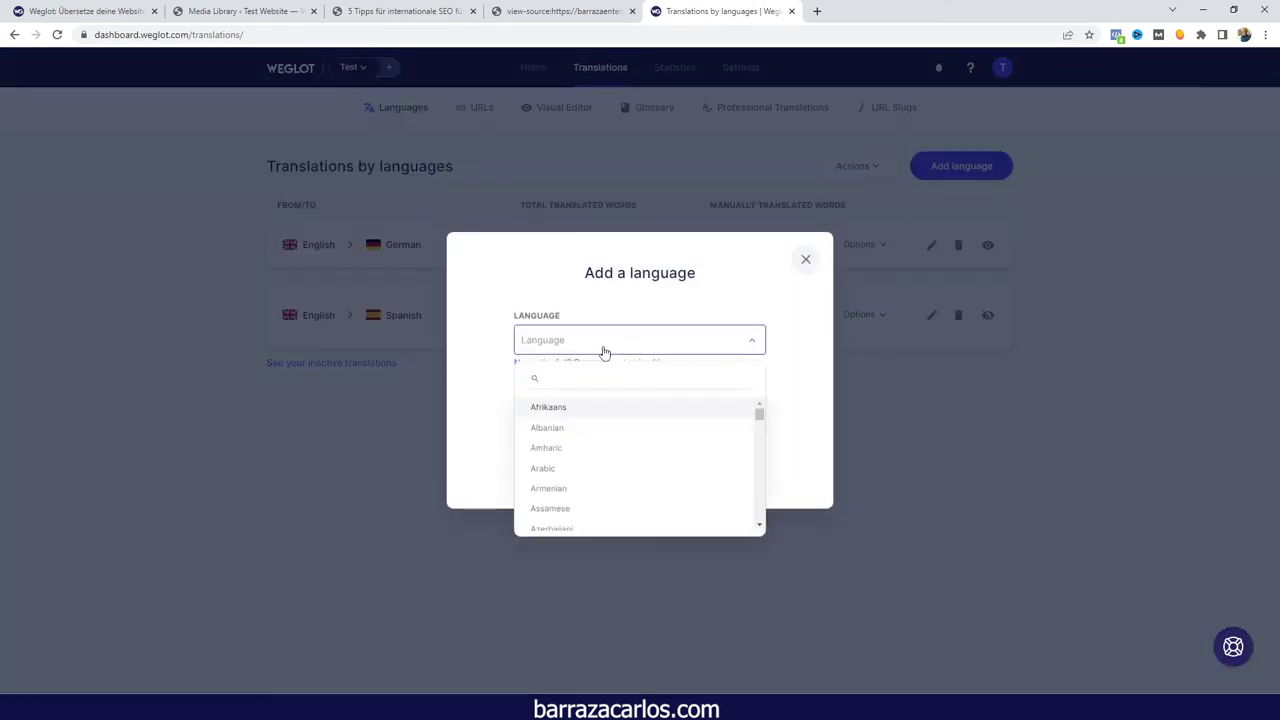
text(fre)
click(535, 405)
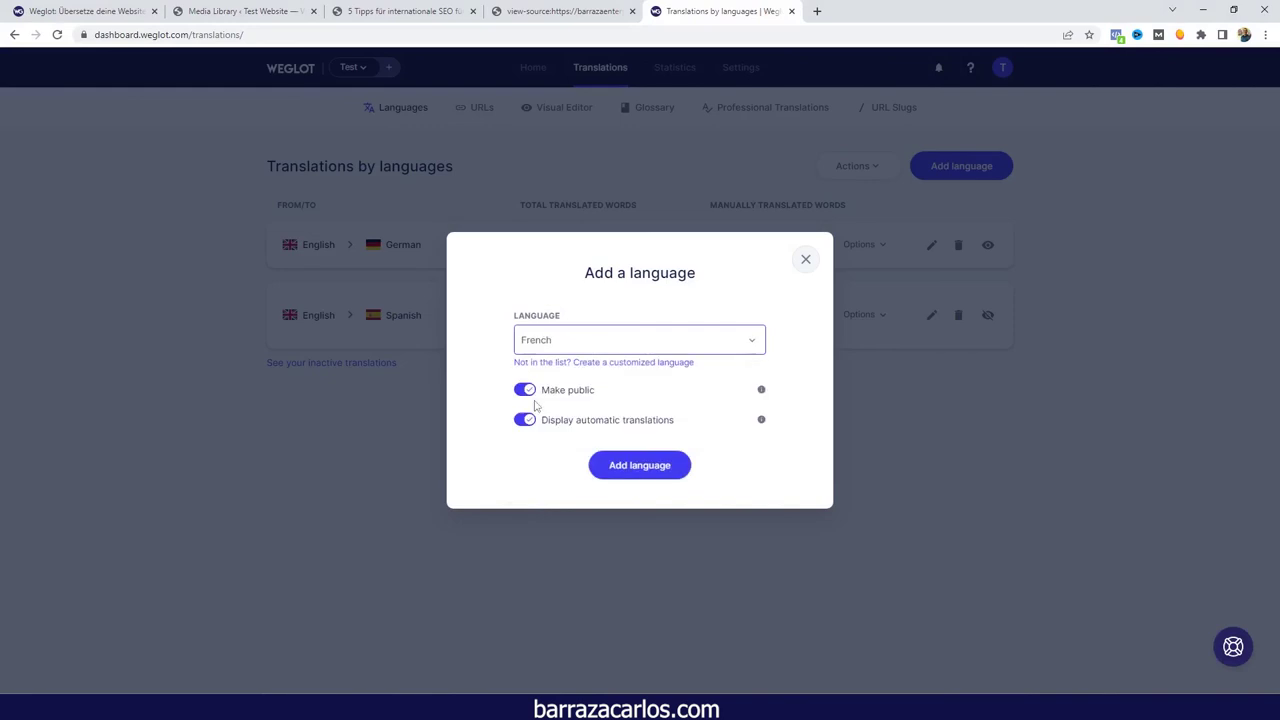
click(641, 463)
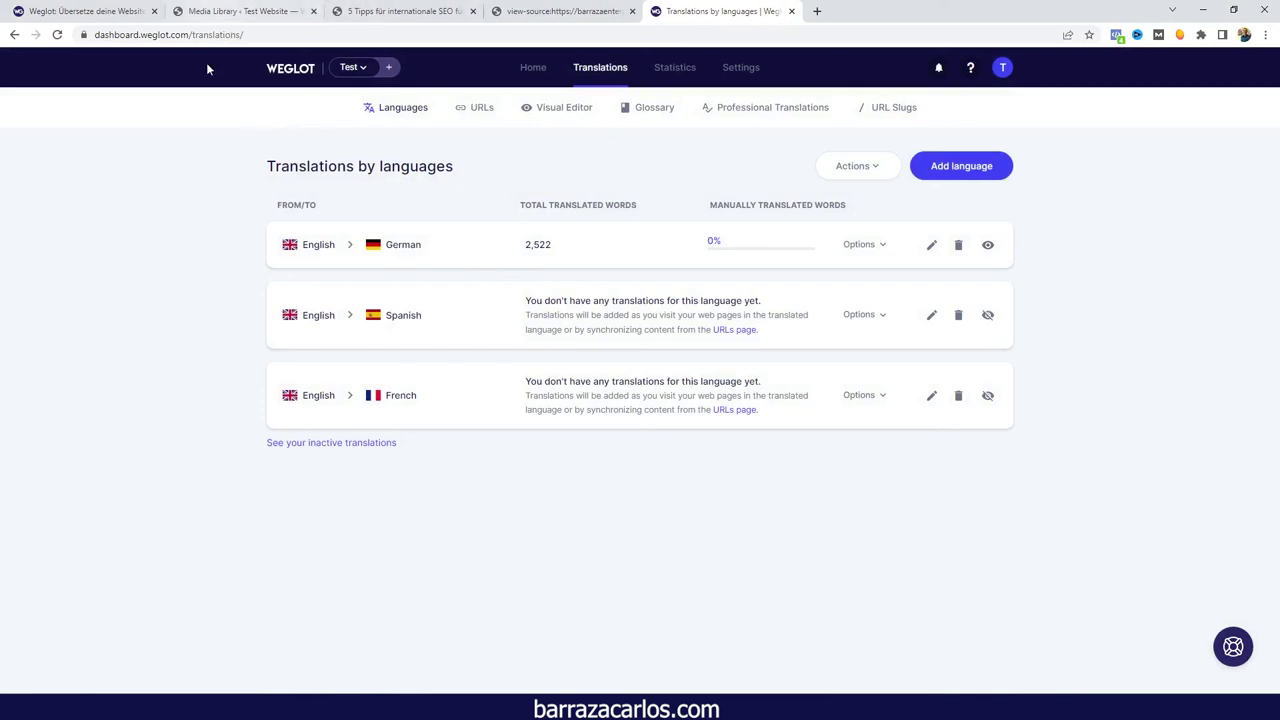
- Switch to the German test website's home page and view it in Spanish
click(460, 11)
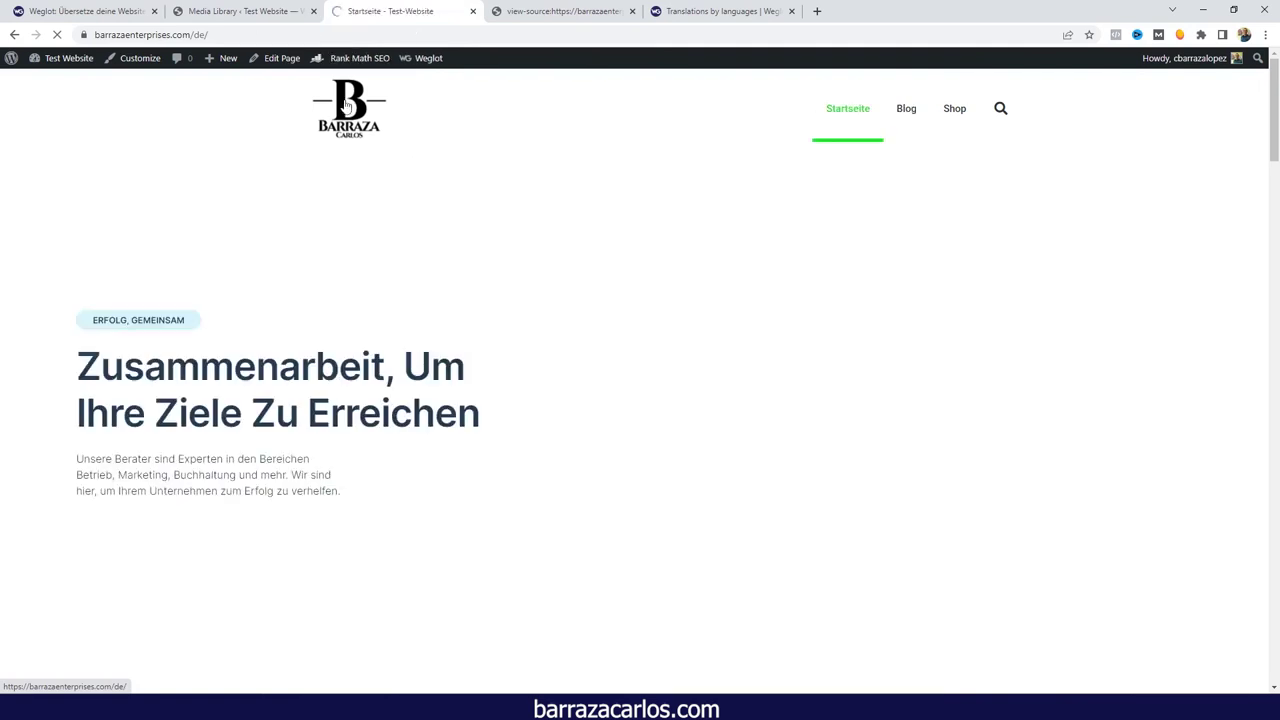
click(1150, 682)
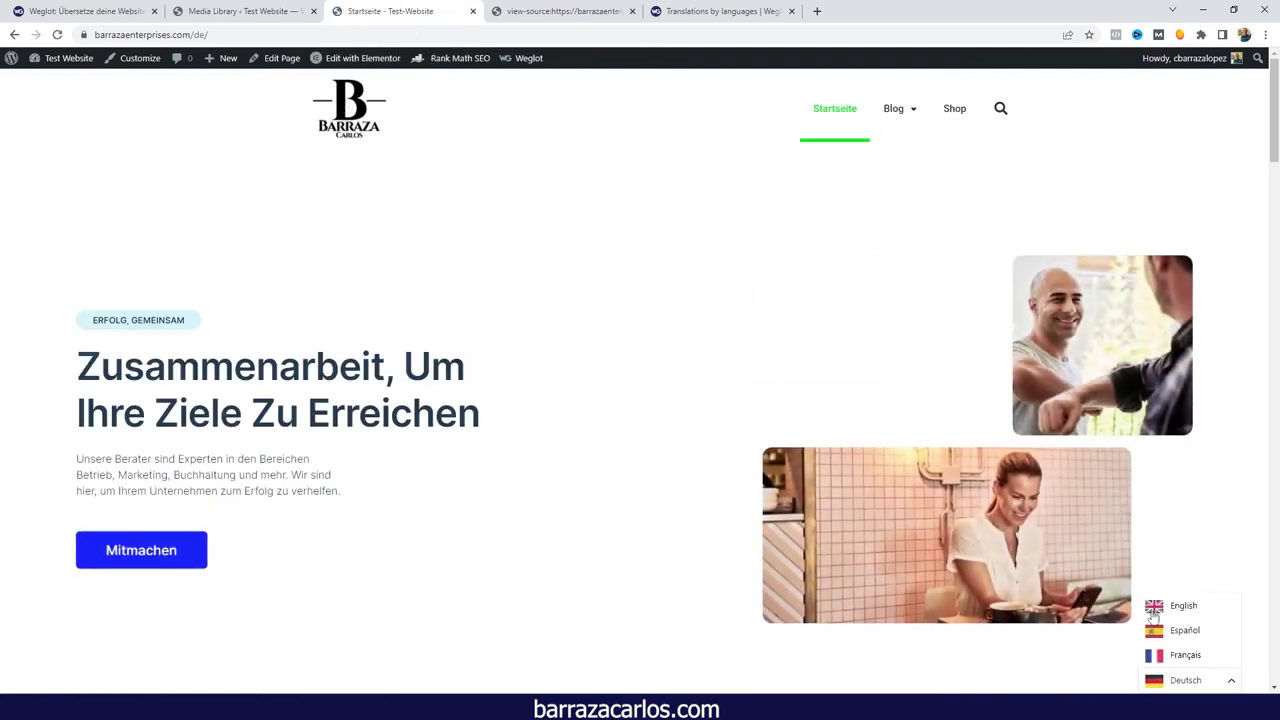
click(1190, 632)
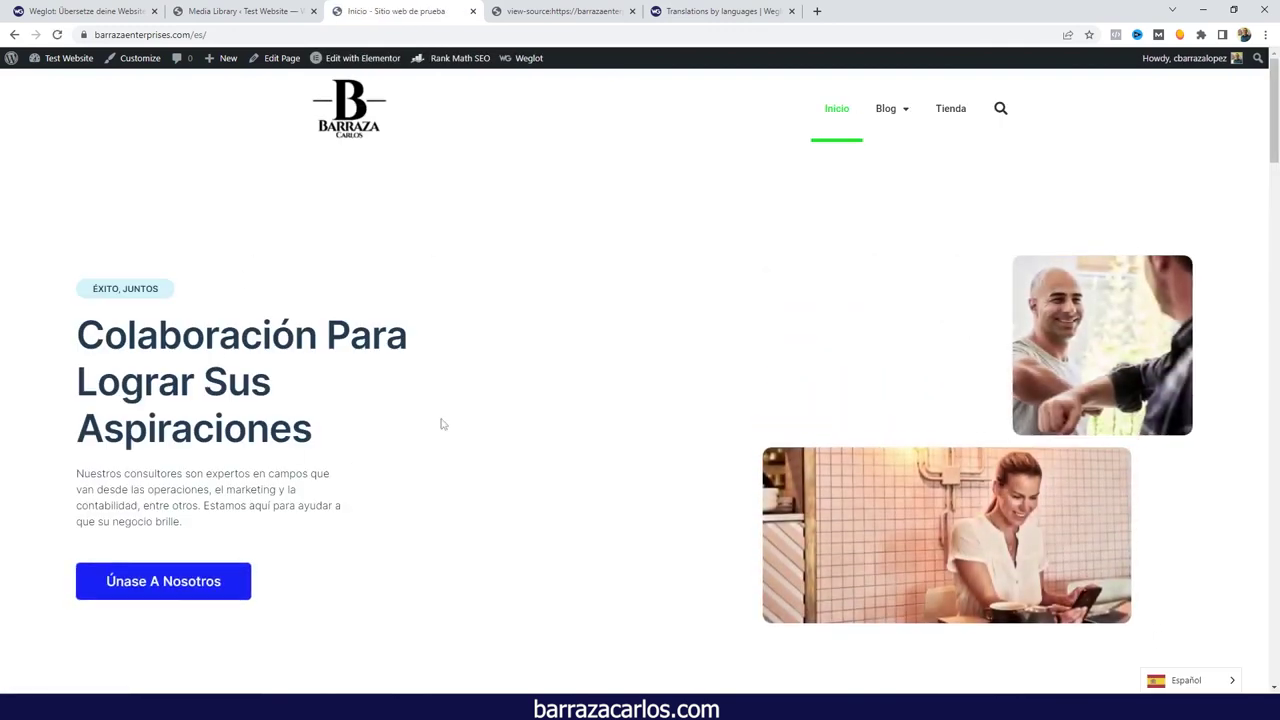
- Check the Spanish blog entries, the Tienda page and the Sudadera Abominable product page for translated content
mouse_move(896, 113)
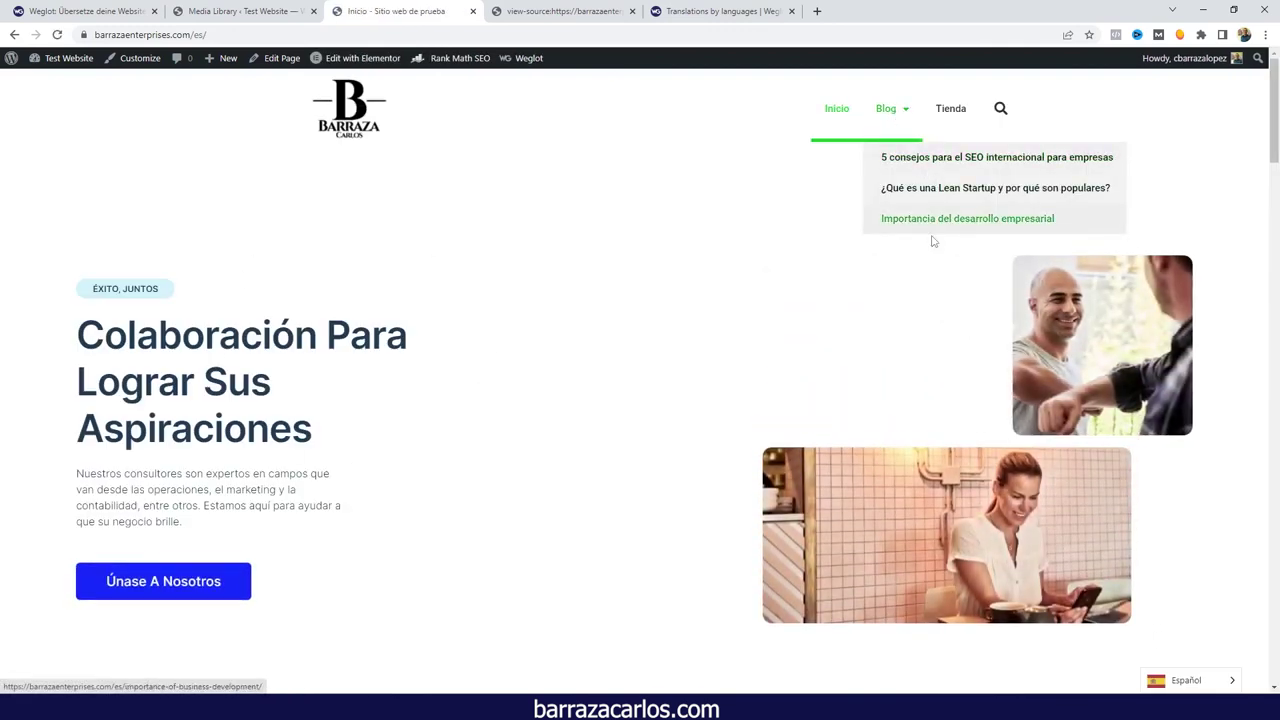
click(955, 114)
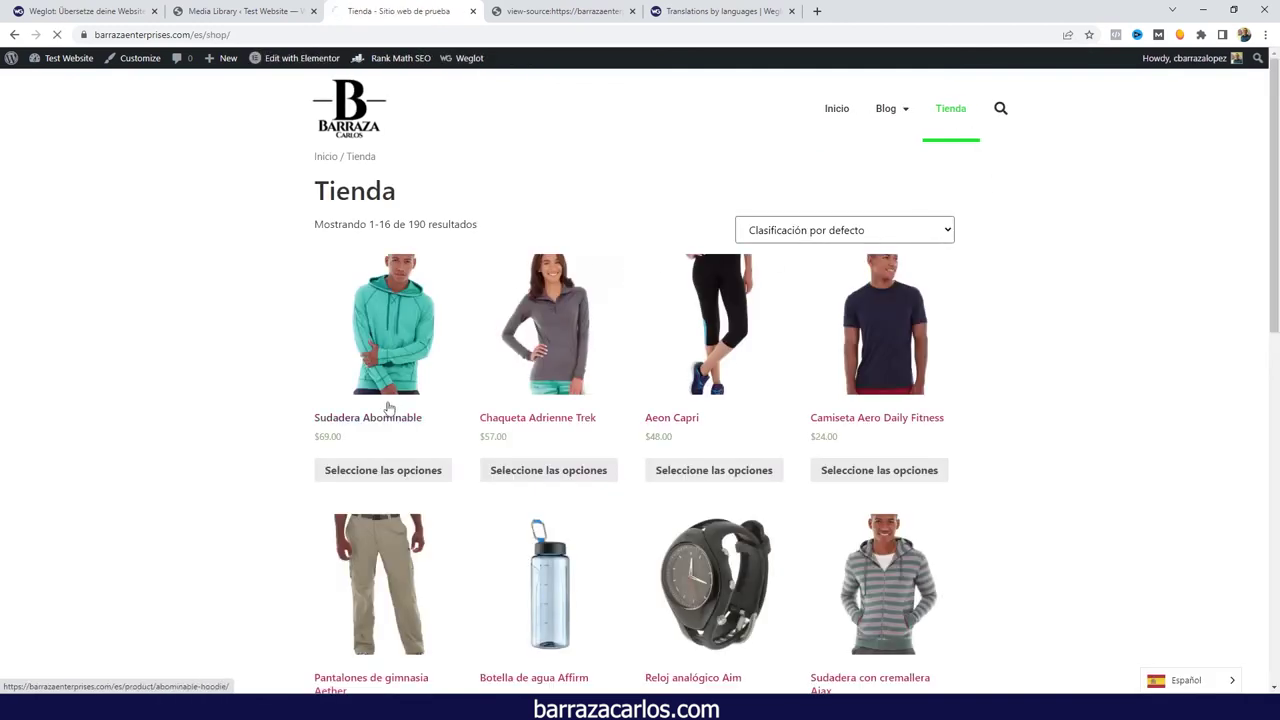
click(387, 404)
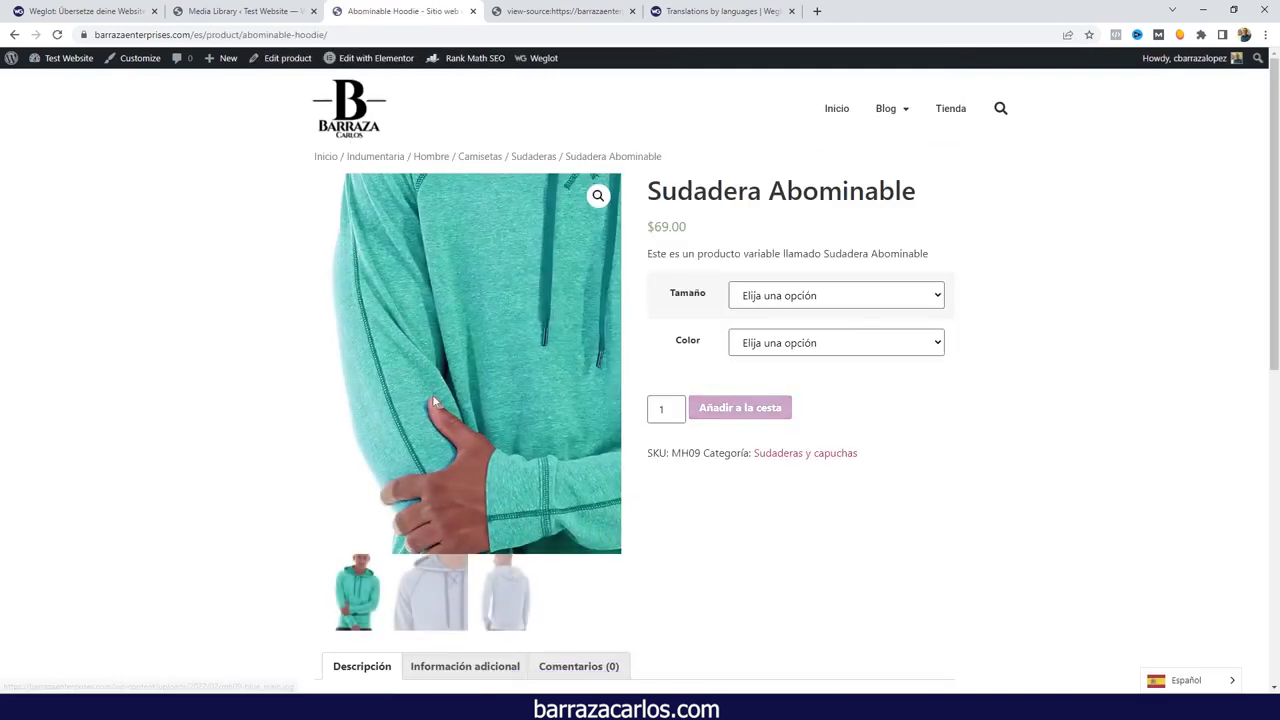
scroll(388, 390, down, 3)
scroll(975, 455, up, 3)
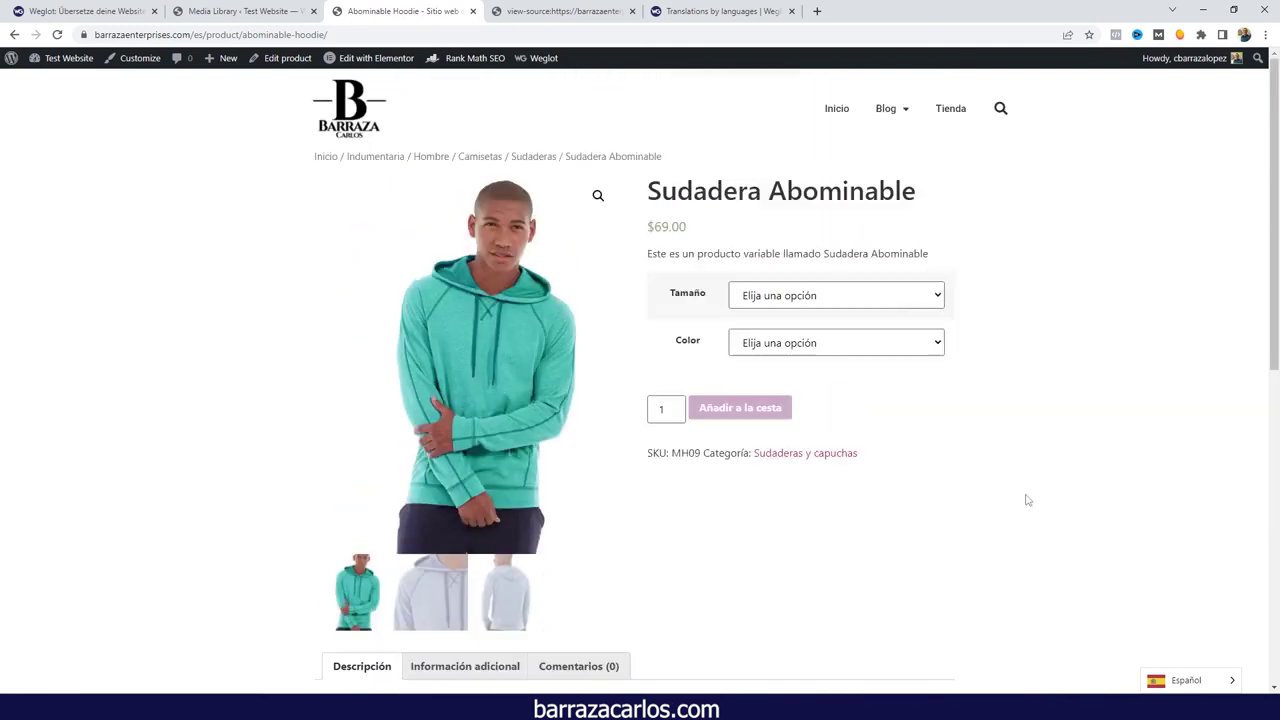
- Switch the hoodie product page to French and review its translated details, description and related products
click(1180, 679)
click(1184, 654)
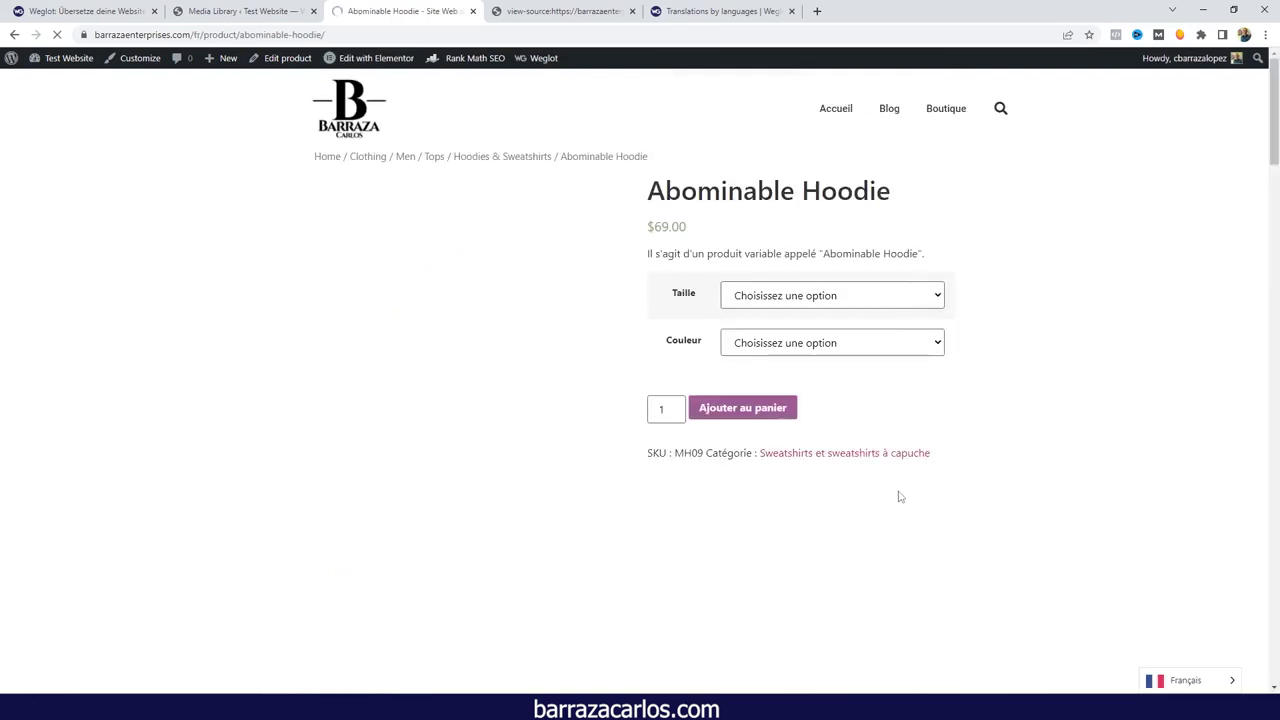
scroll(419, 600, down, 3)
scroll(430, 500, down, 1)
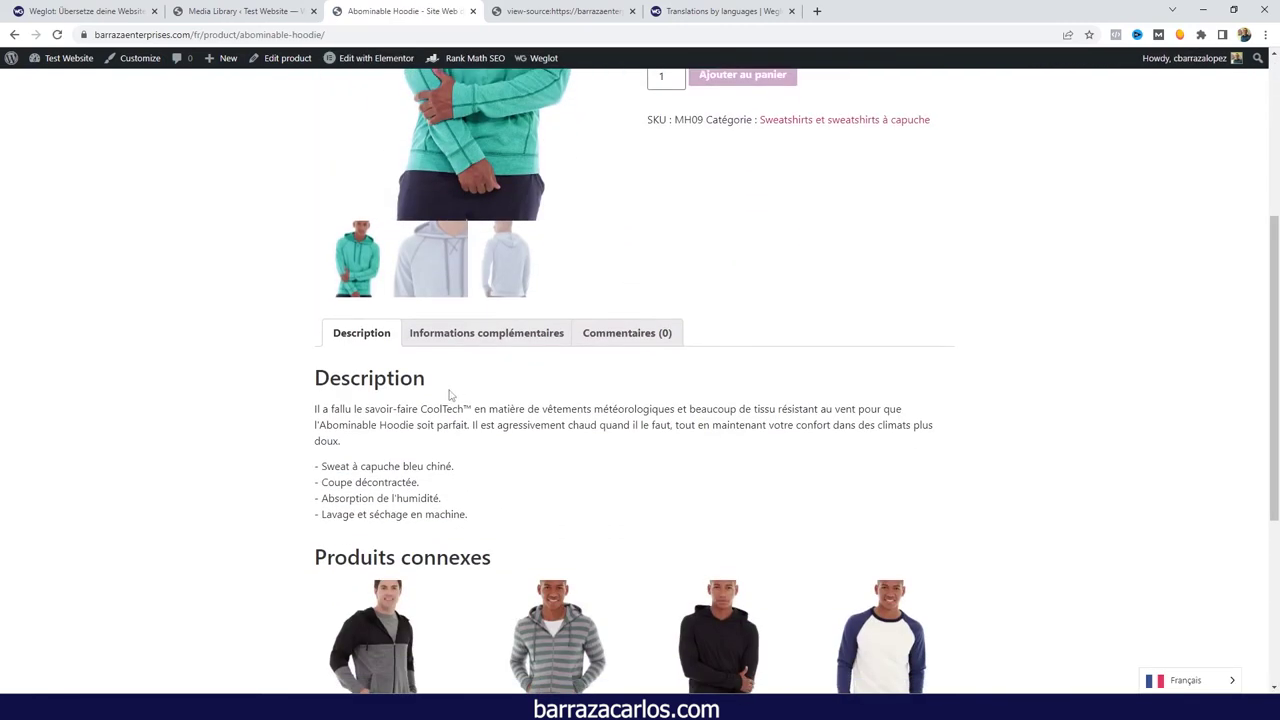
scroll(532, 505, up, 3)
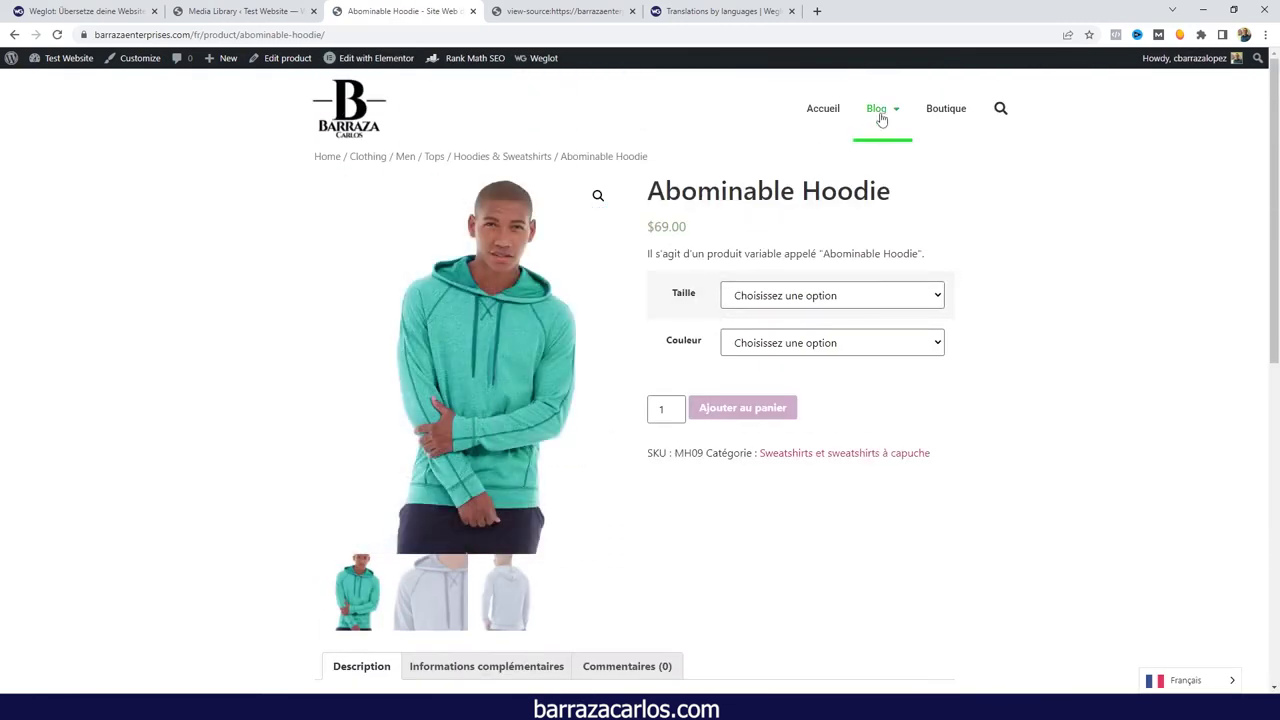
- Open the blog article on the importance of business development in French and switch it to Spanish
mouse_move(880, 110)
click(901, 220)
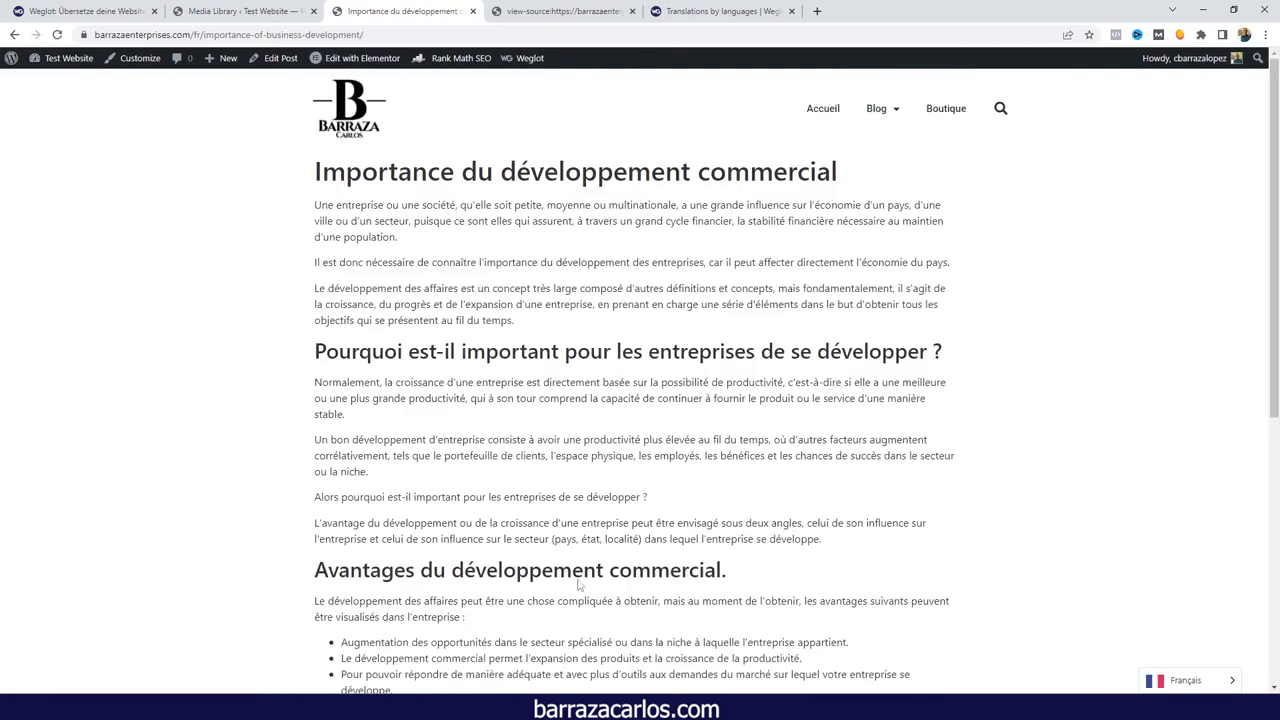
mouse_move(1183, 682)
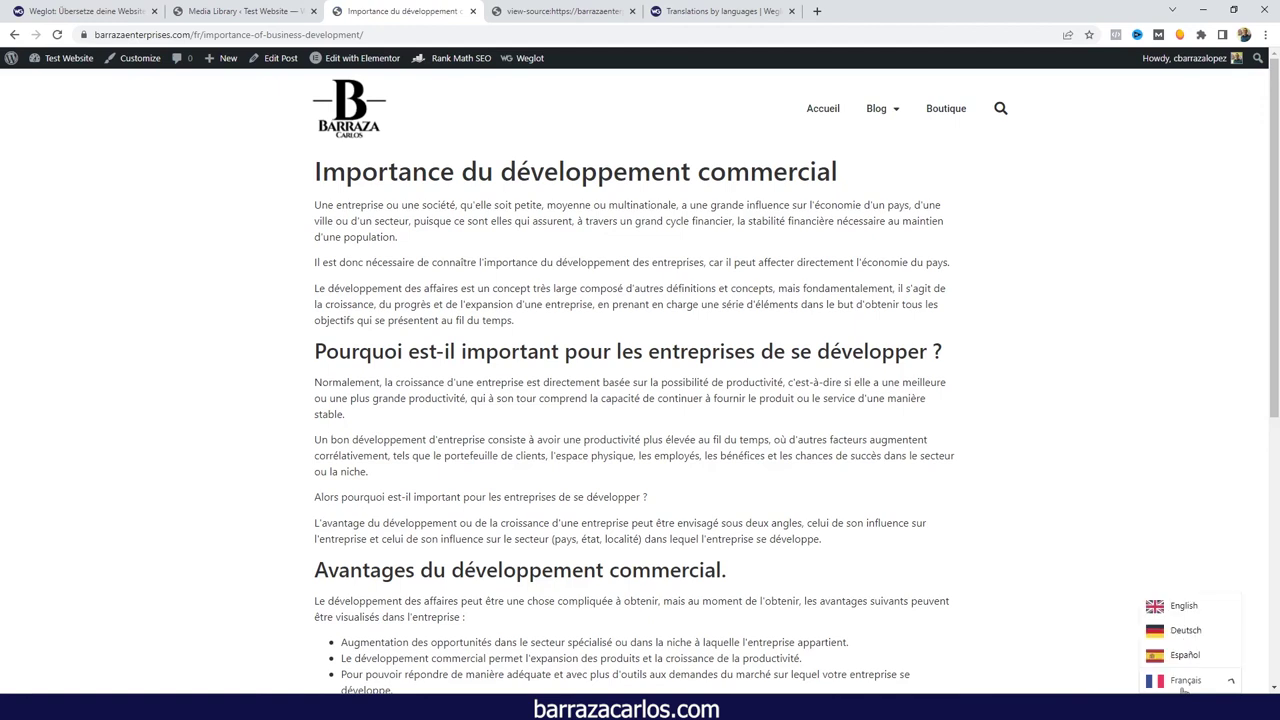
click(1185, 656)
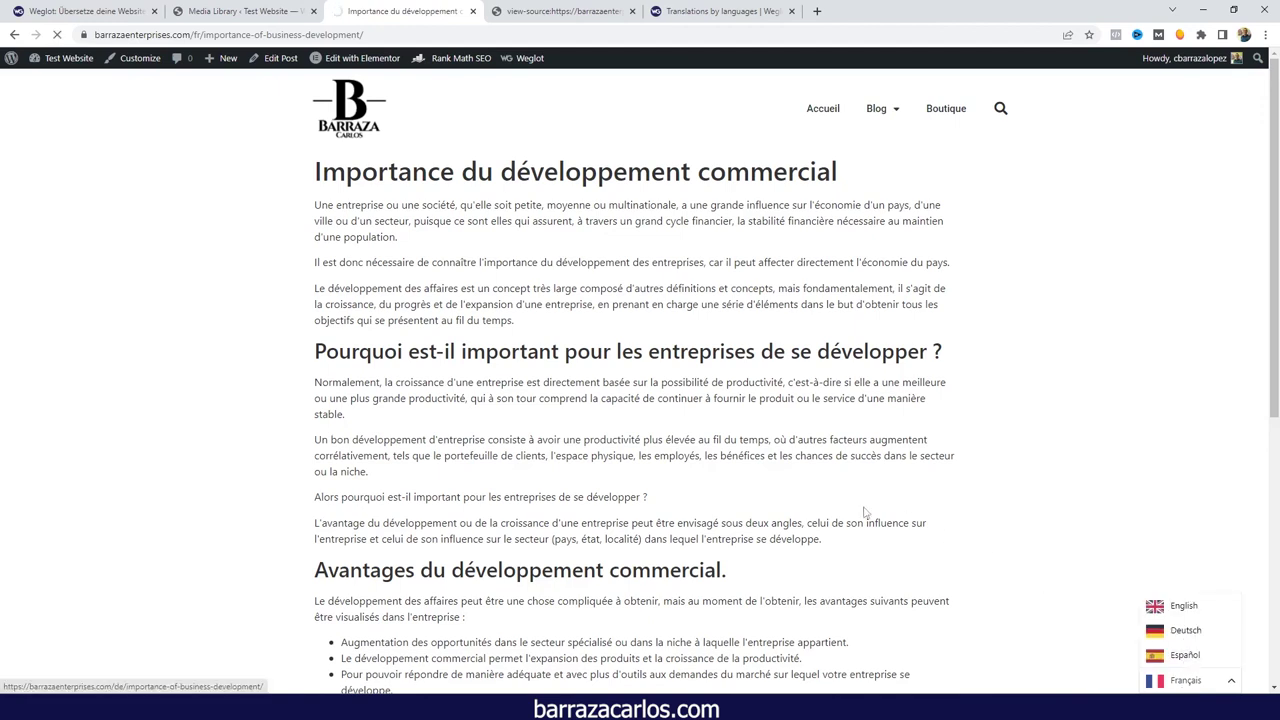
- Return to the Spanish home page and switch it to German
click(352, 118)
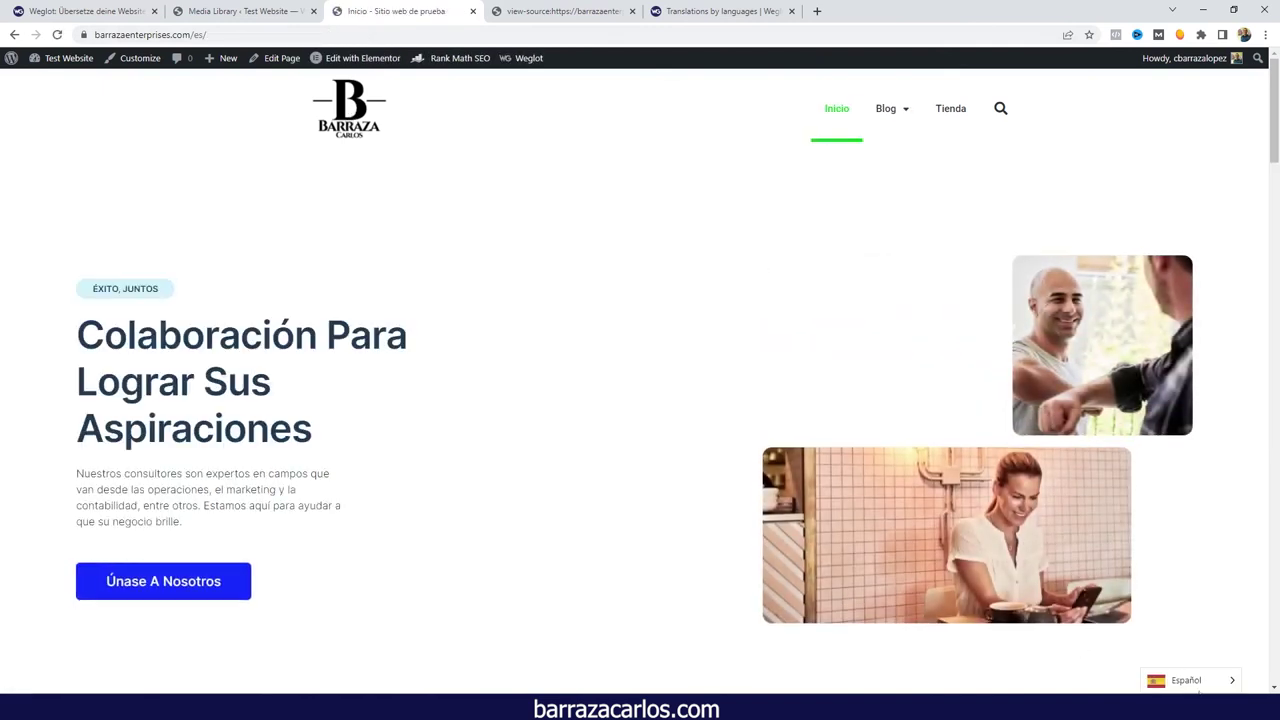
click(1198, 688)
click(1190, 634)
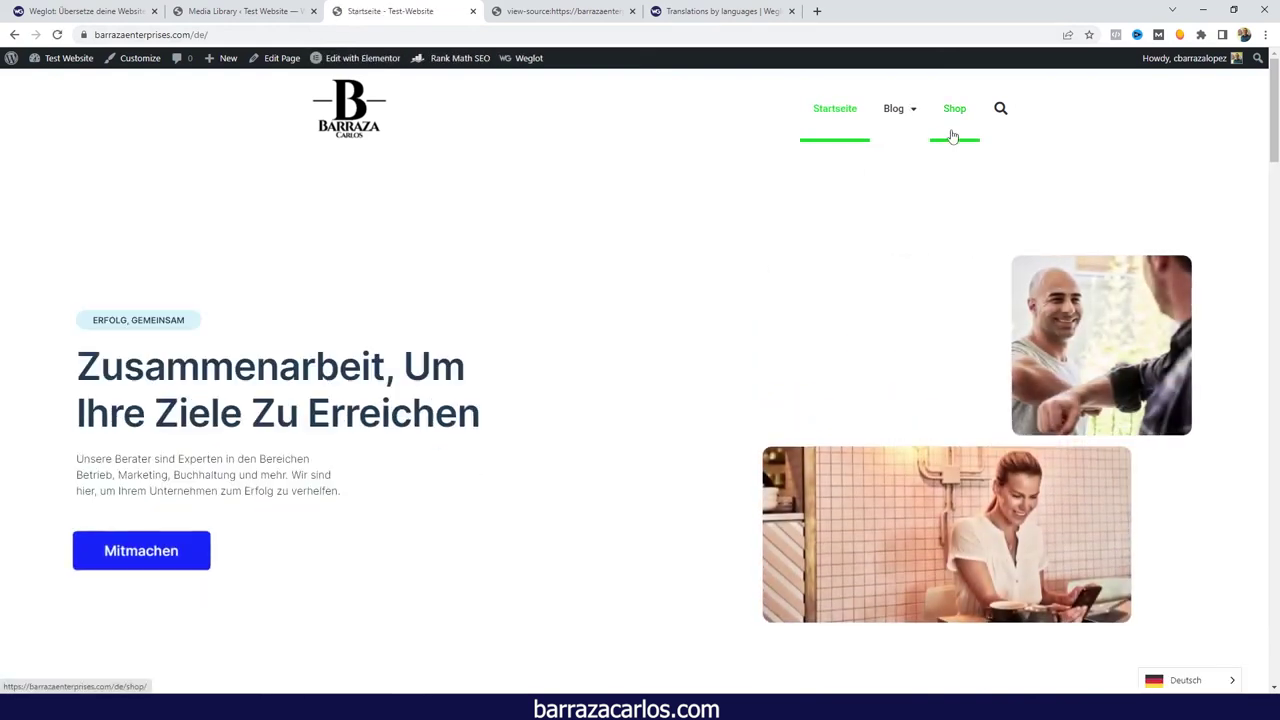
mouse_move(918, 133)
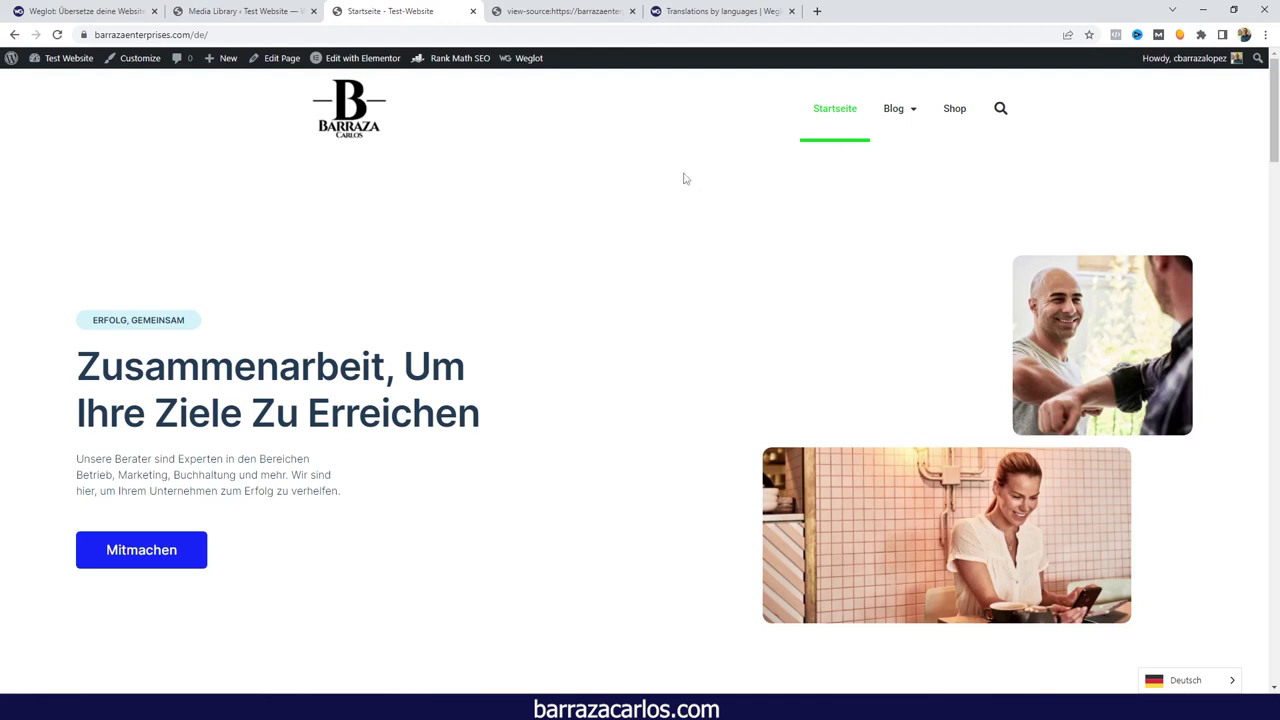
- Switch to the Weglot dashboard, refresh the translated word counts per language, and check the plan's current word usage on the home page
click(718, 12)
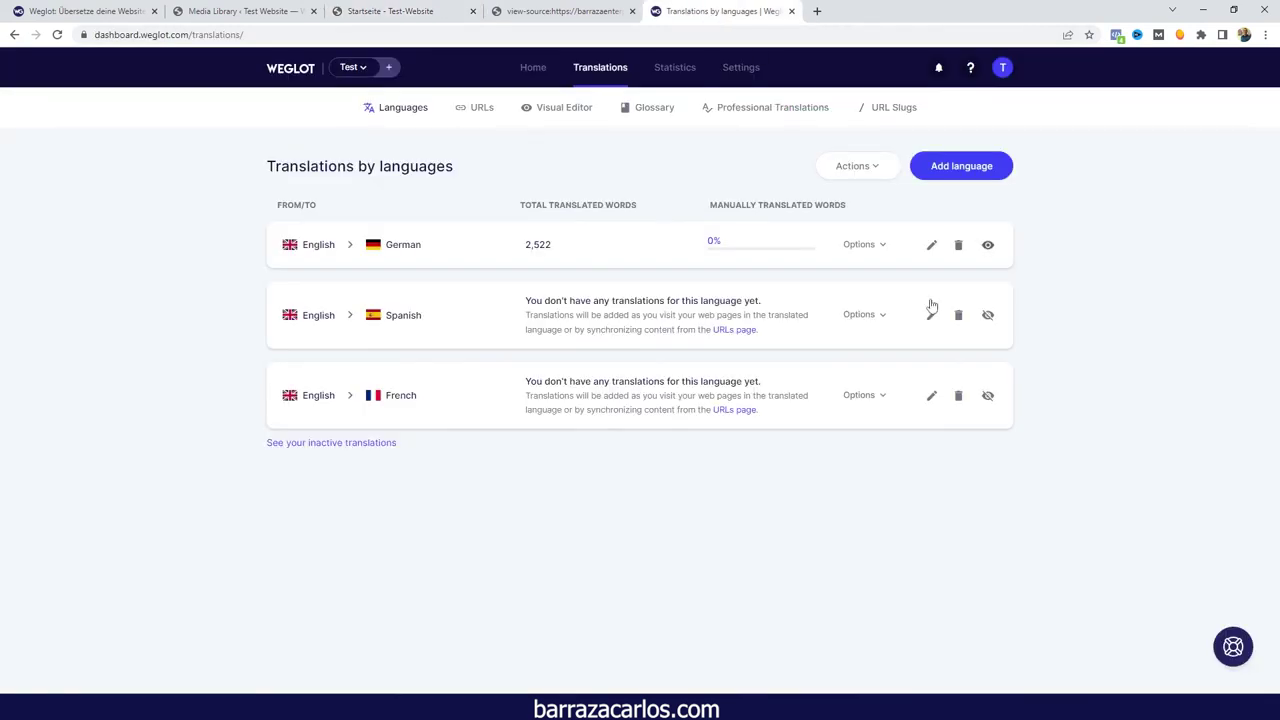
click(58, 35)
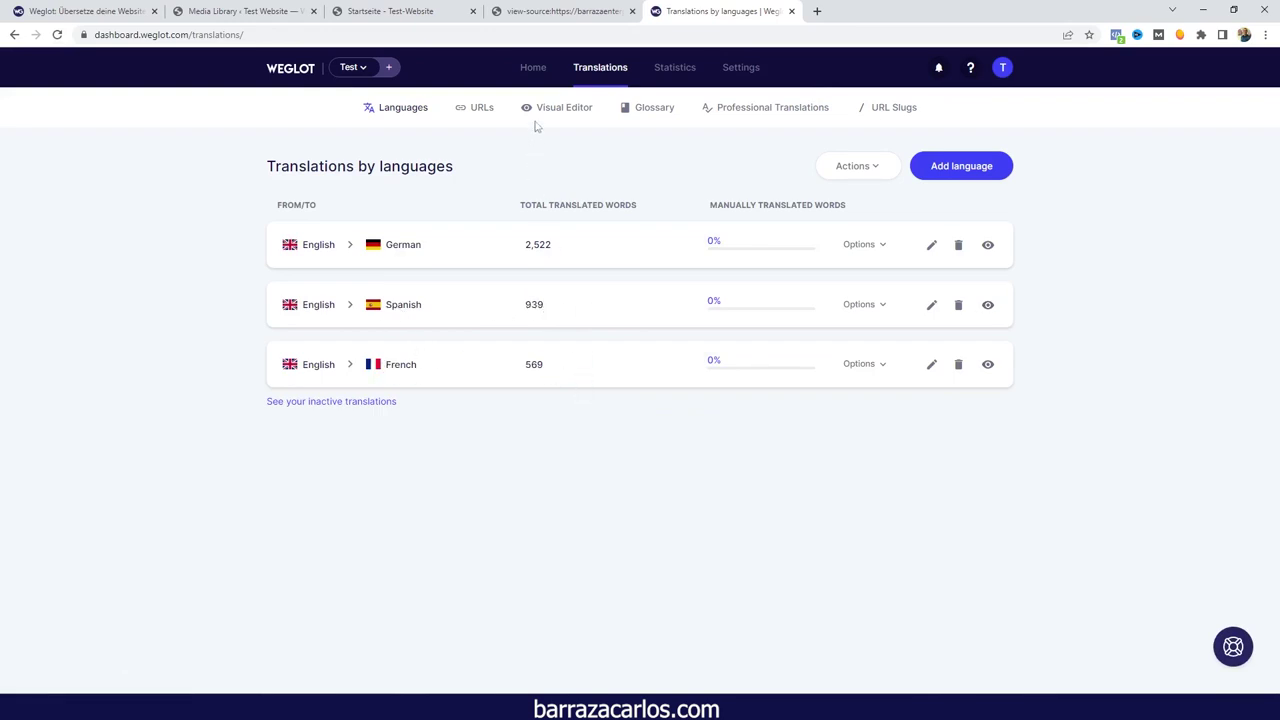
click(533, 67)
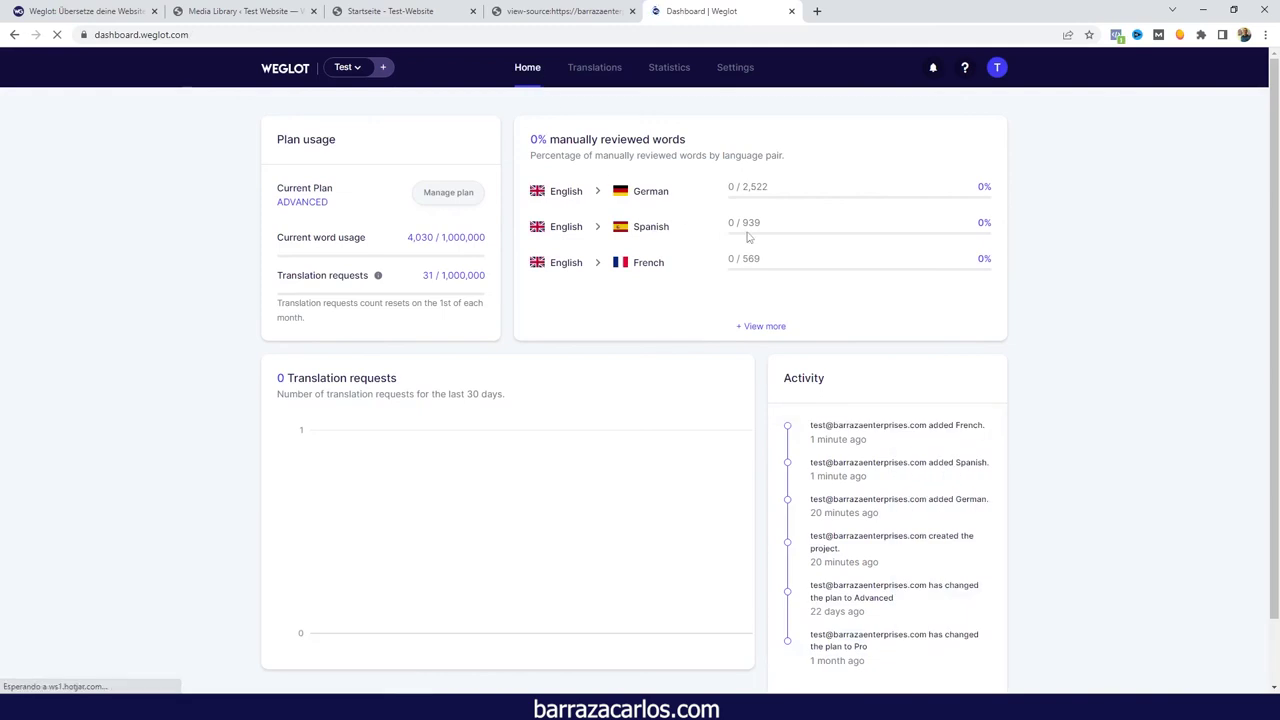
drag(406, 242, 434, 239)
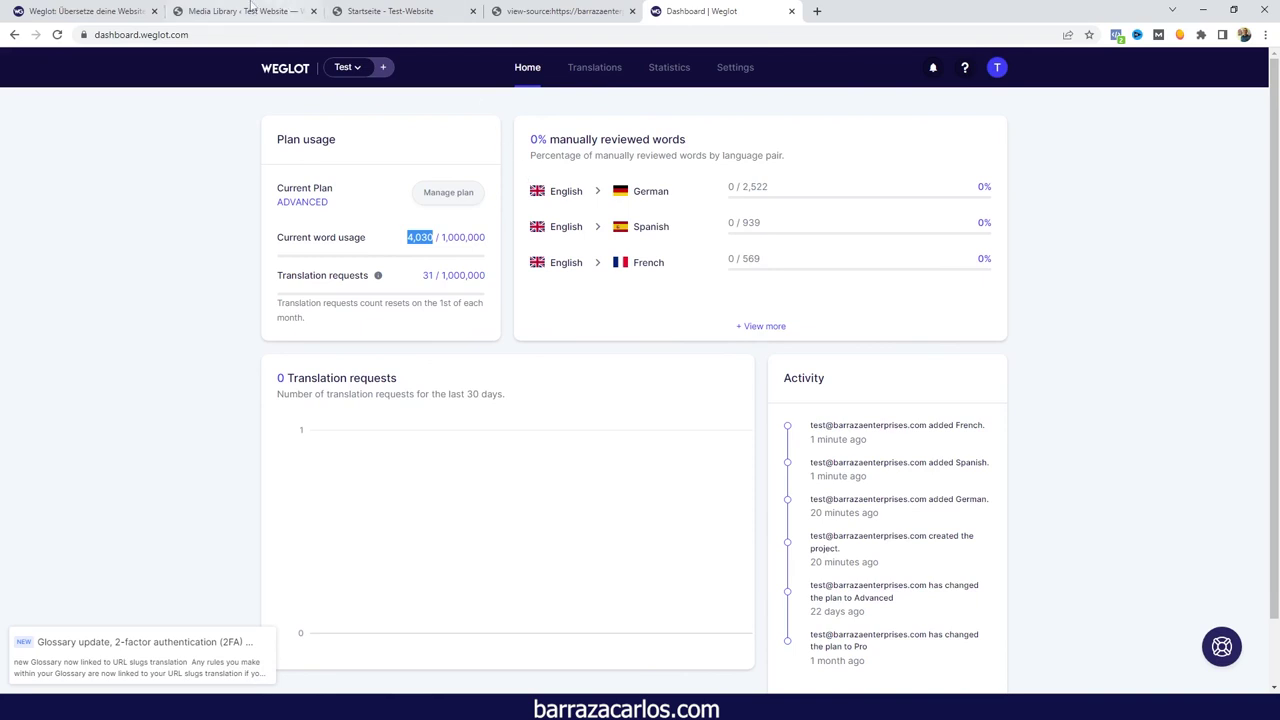
- Check the blog entries in the German test website's navigation and switch to the Weglot website
click(345, 8)
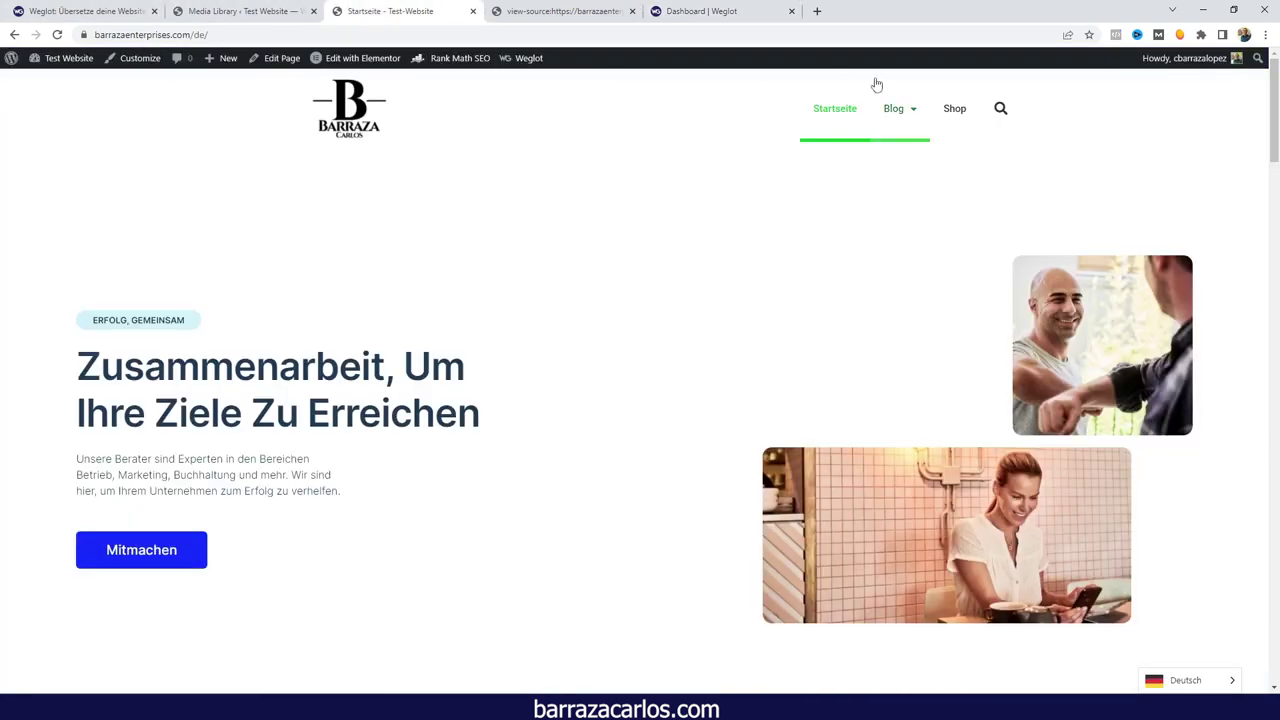
mouse_move(893, 110)
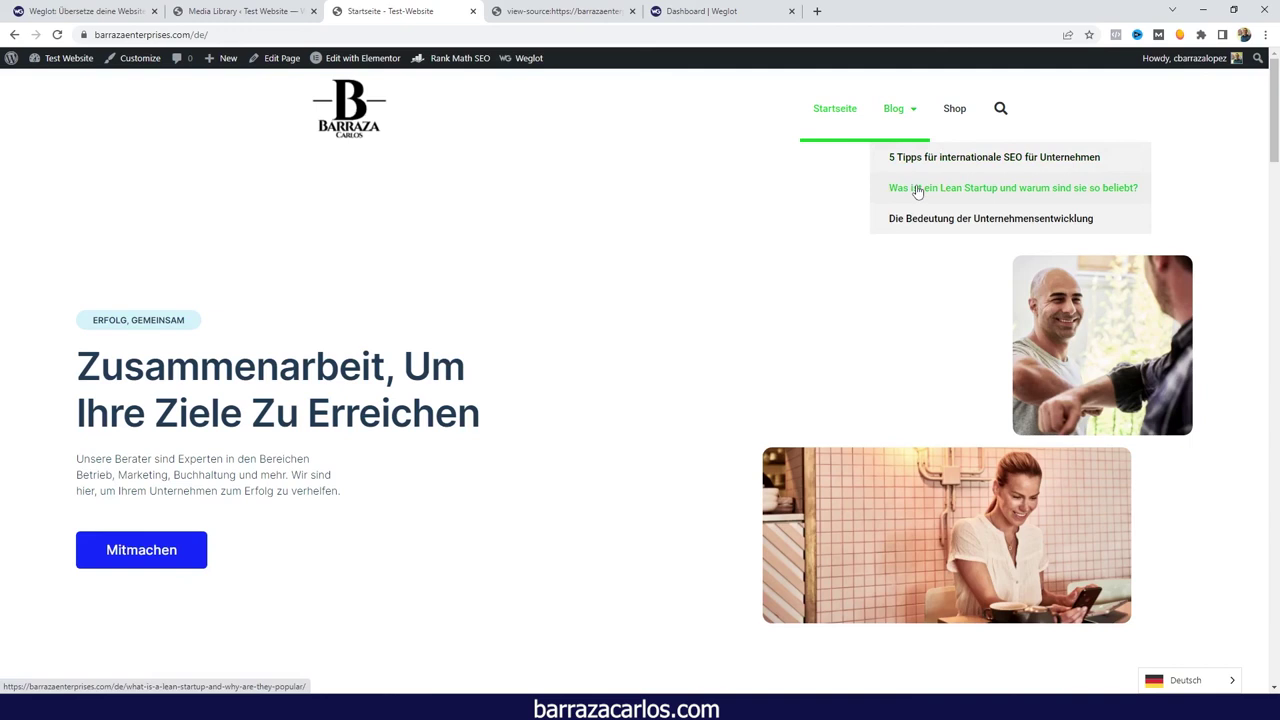
key(ctrl+1)
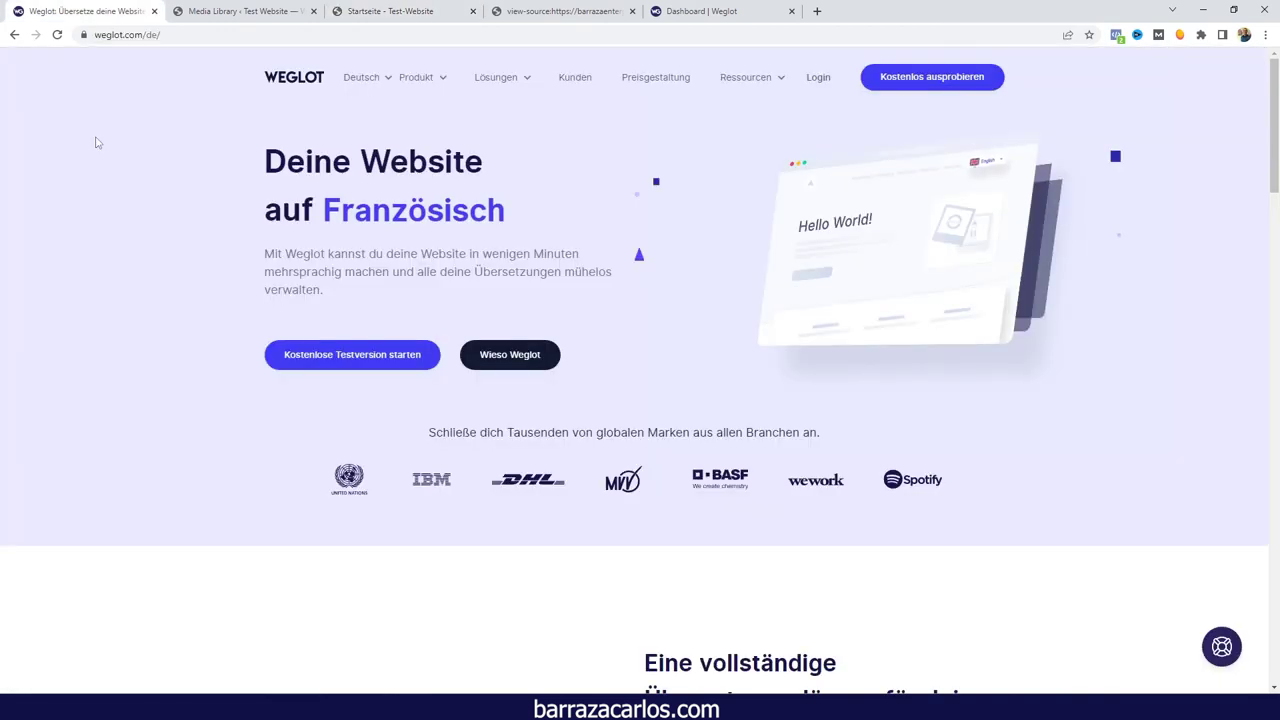